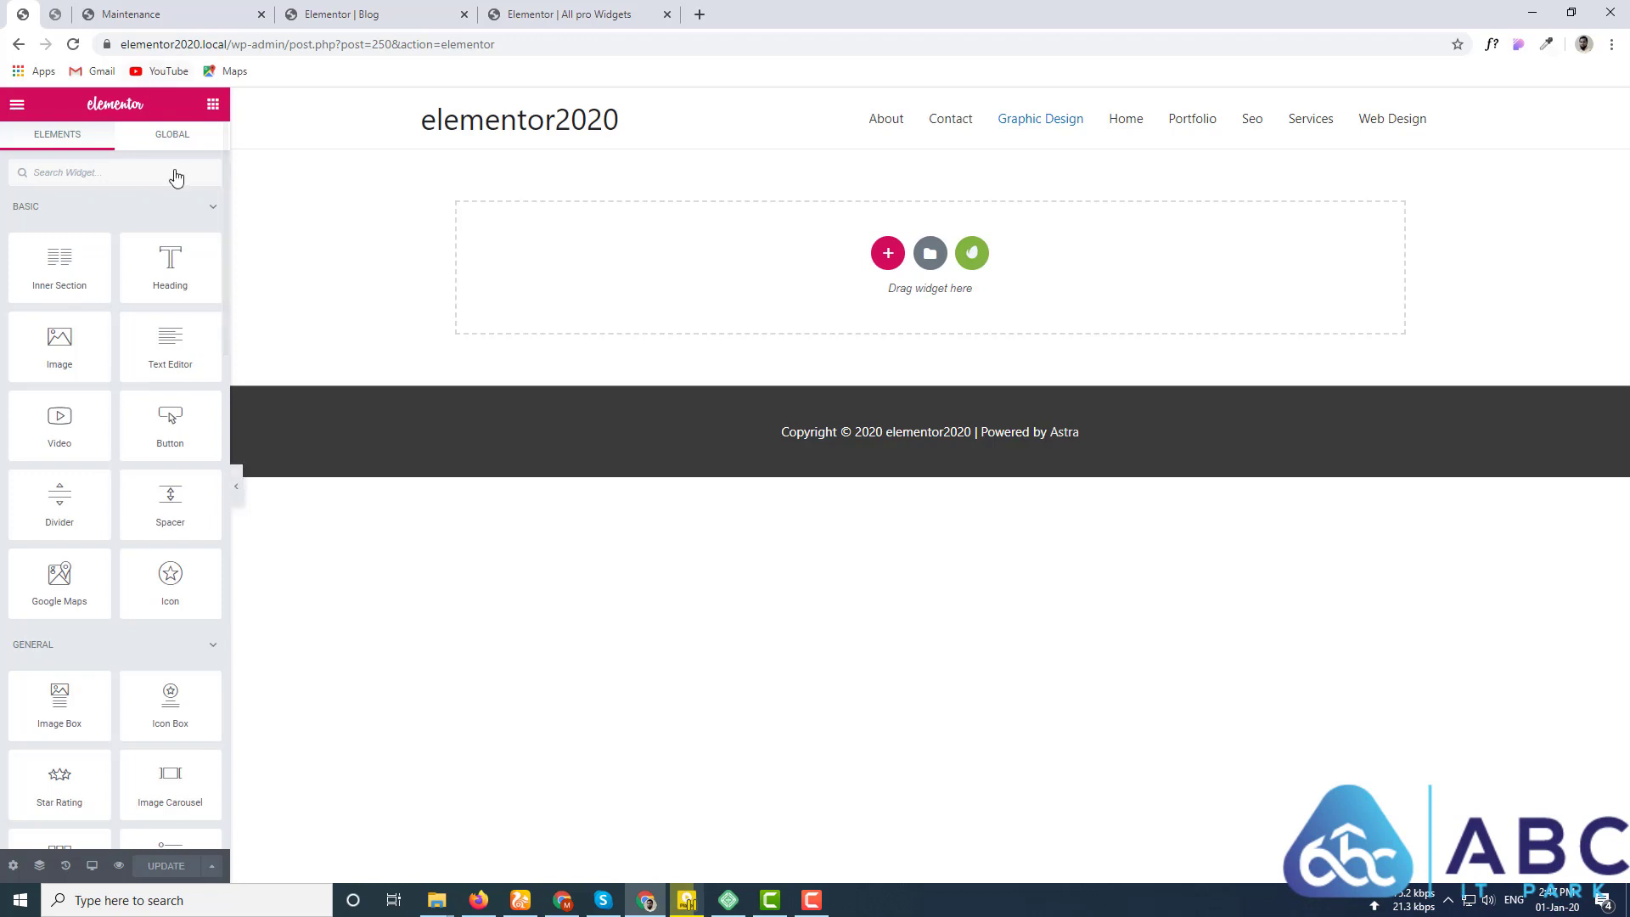
Step: Hide the Elementor widgets panel and bring it back beside the page canvas
left_click(237, 493)
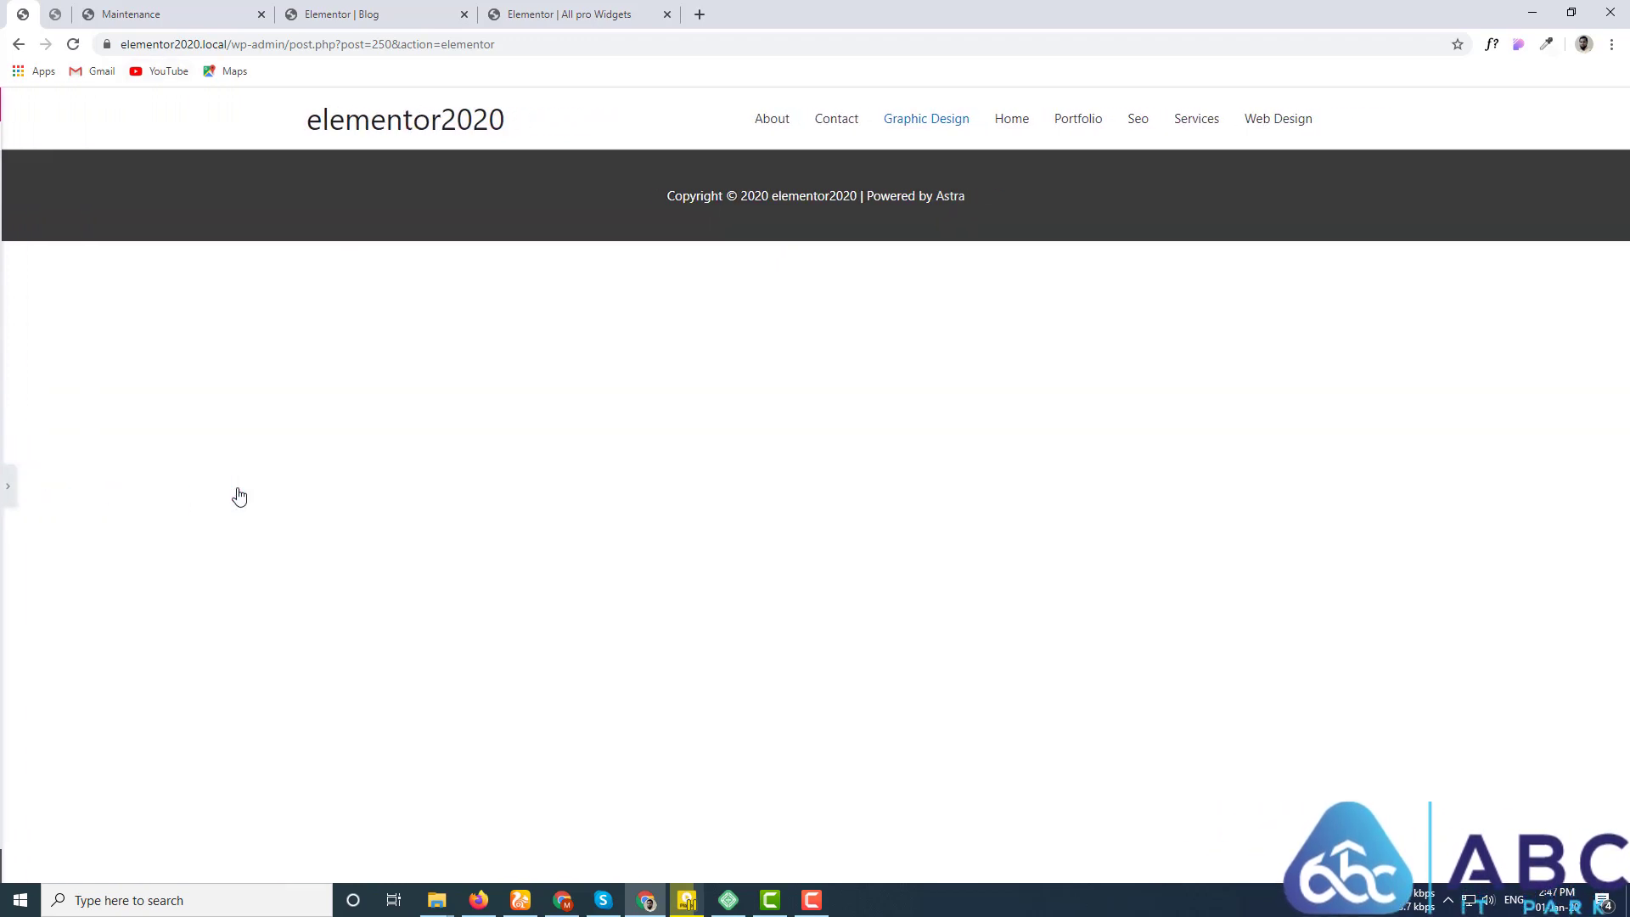
left_click(5, 515)
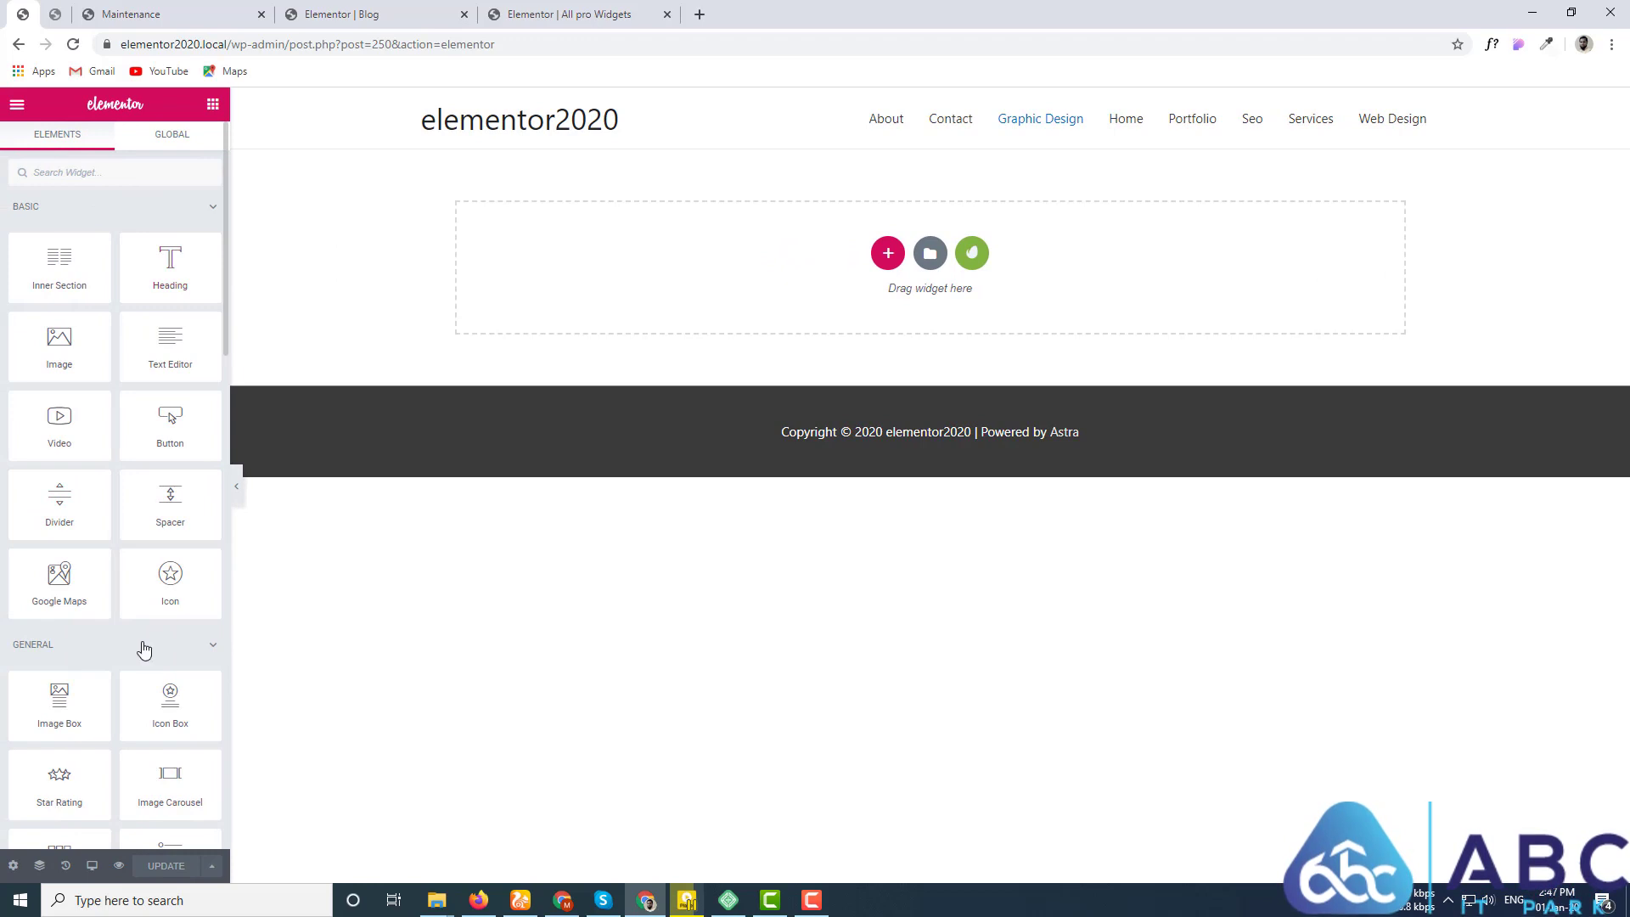
key("ctrl+a")
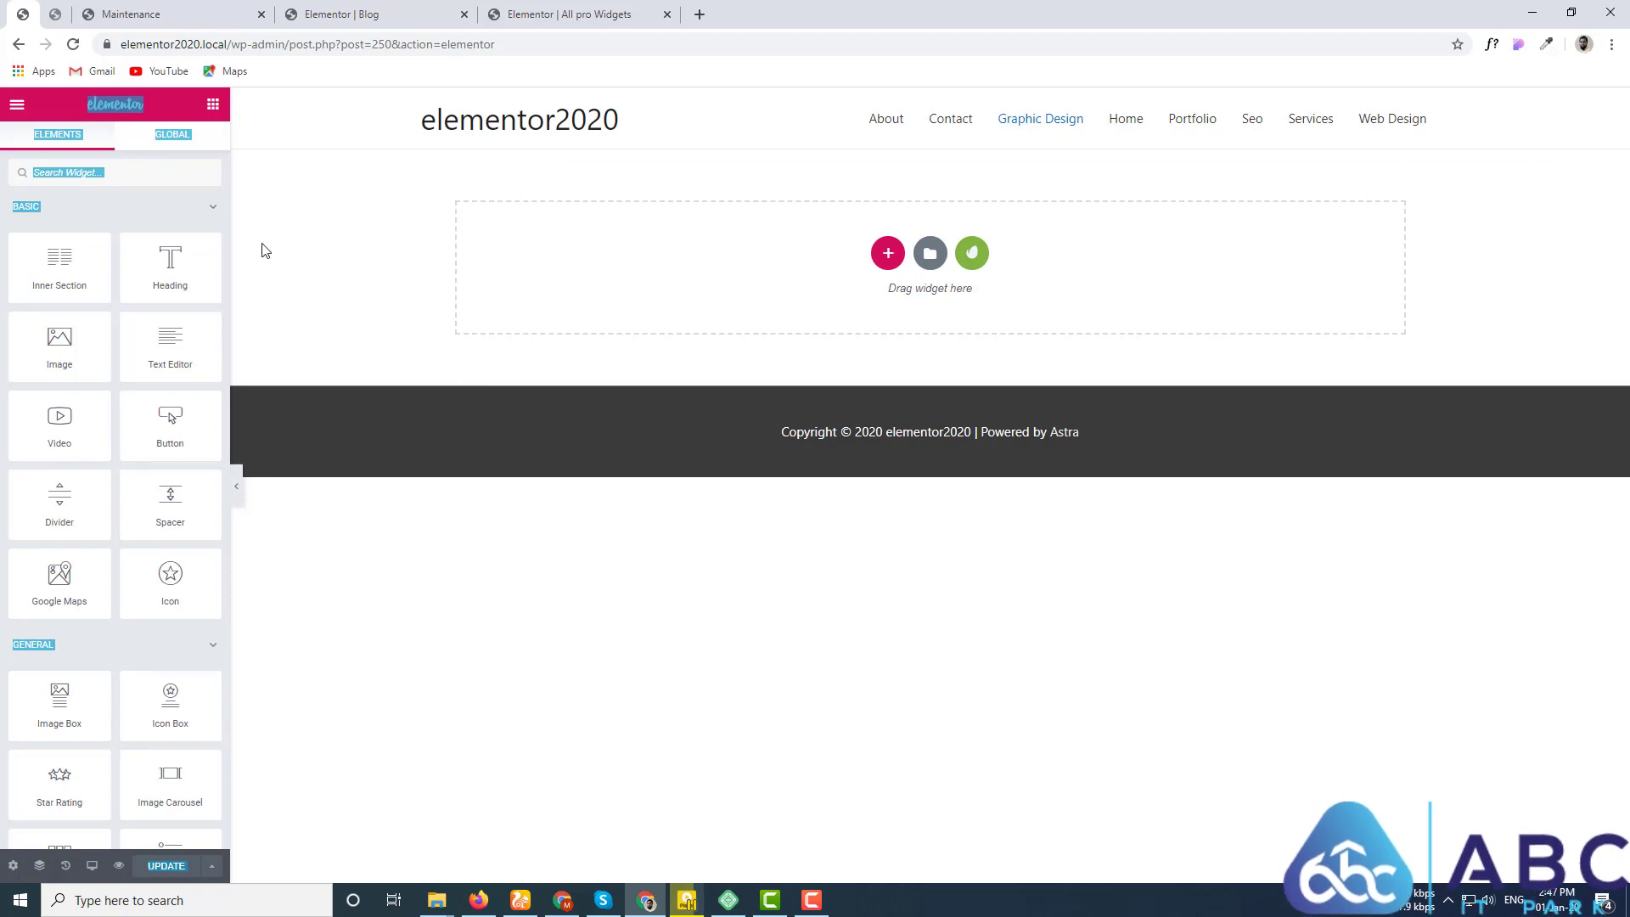
left_click(138, 174)
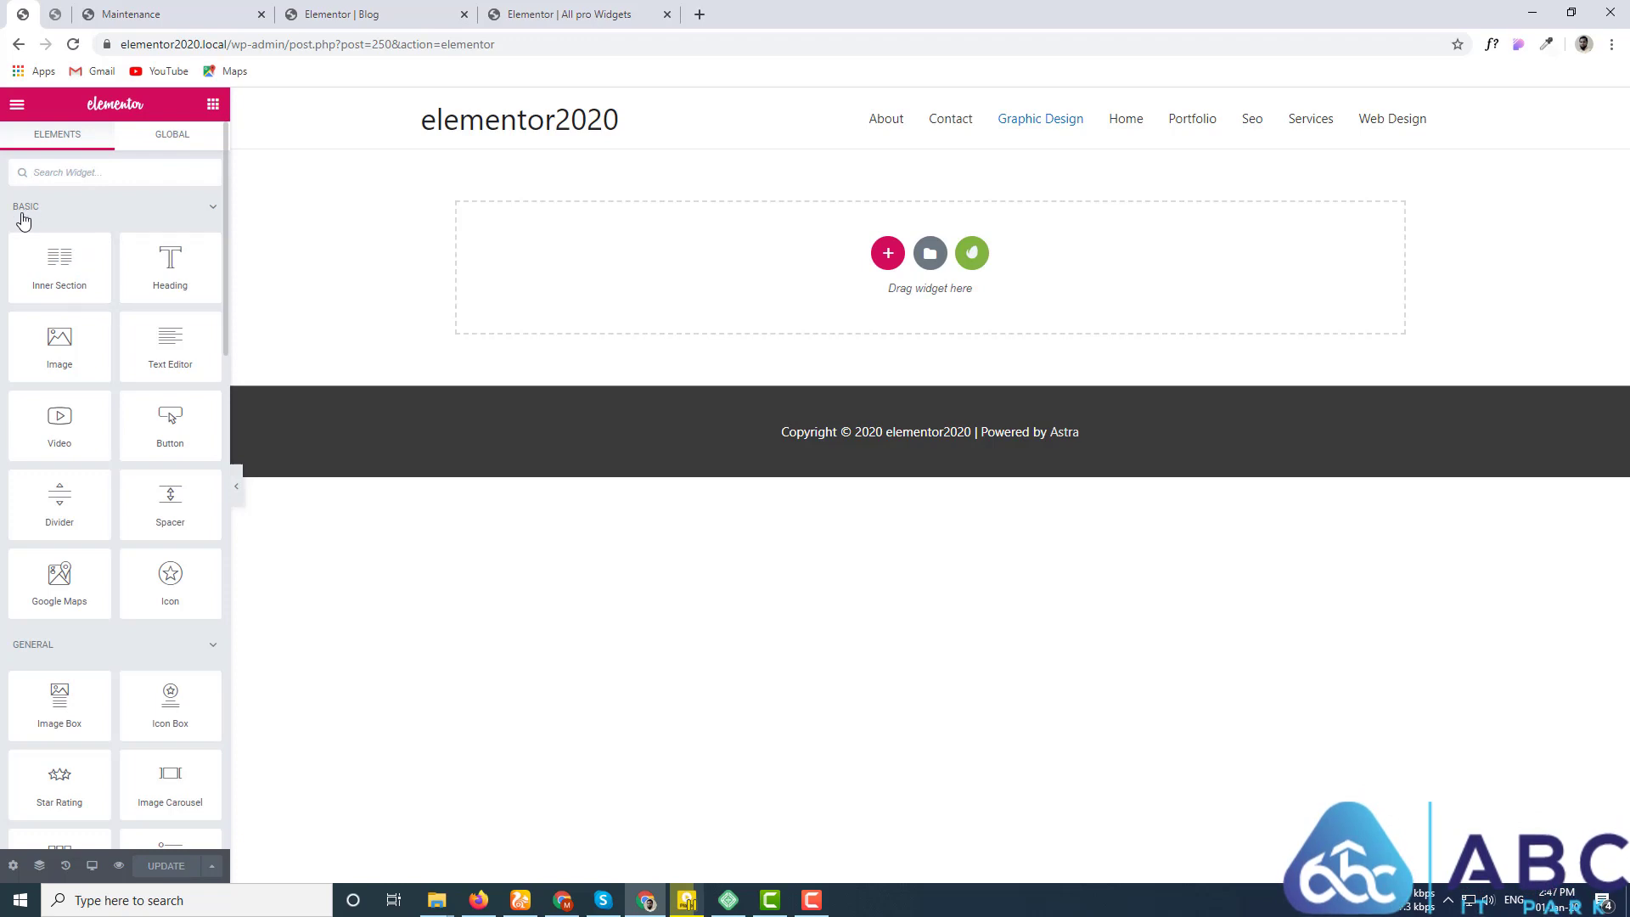
Step: Look through the available widgets in the Basic, General and WordPress categories of the panel
scroll(66, 656, "down", 8)
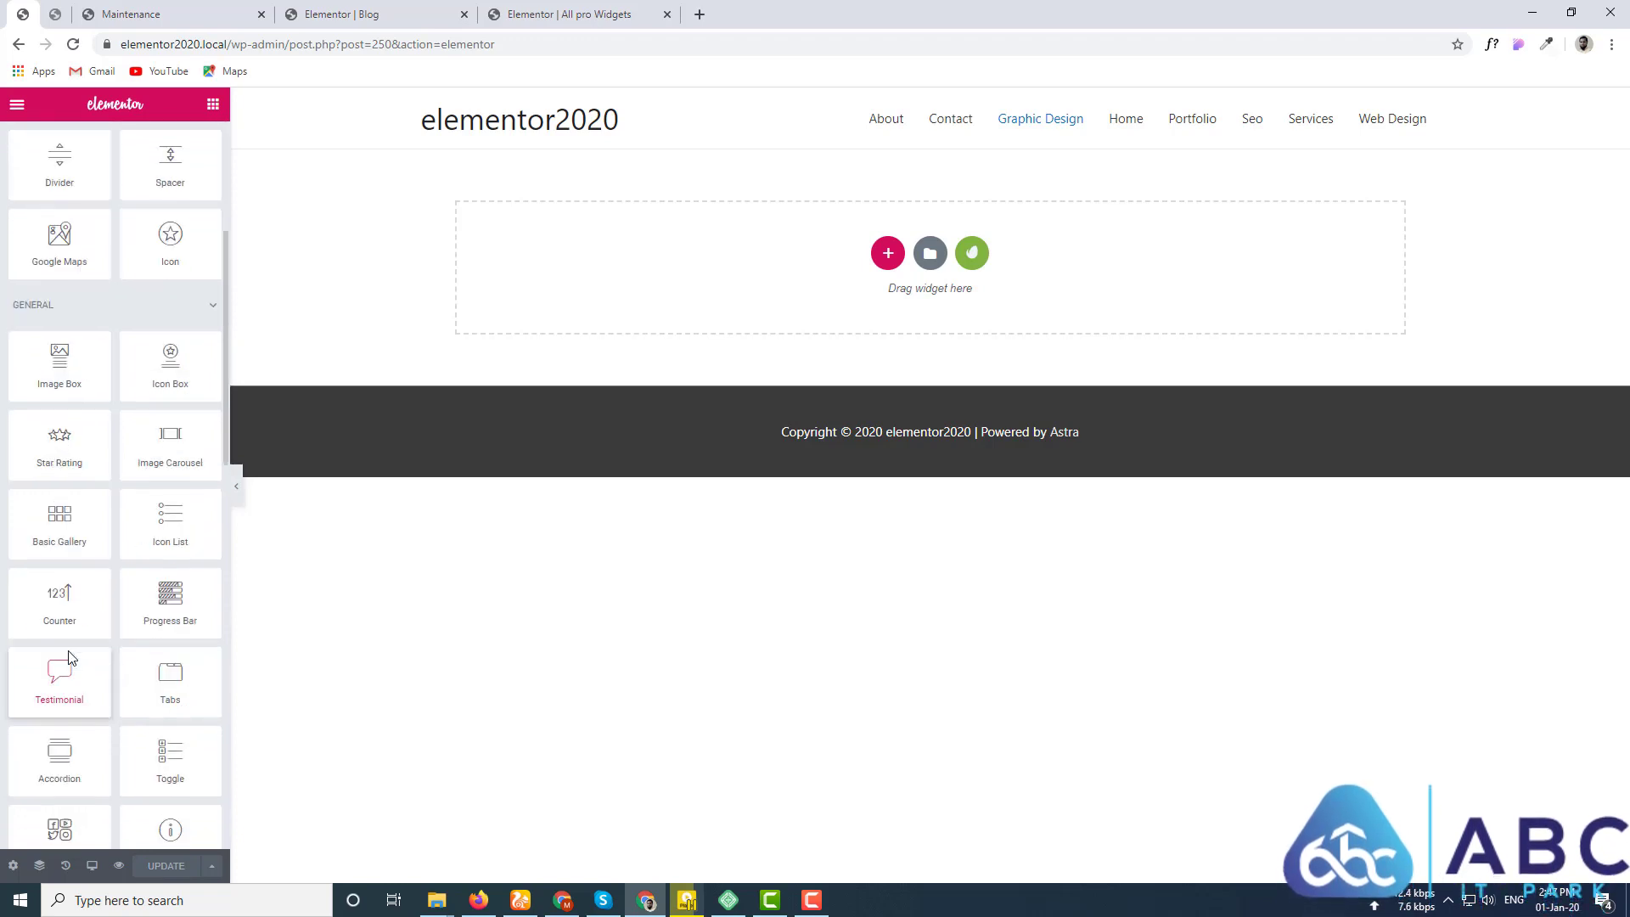
scroll(67, 650, "down", 5)
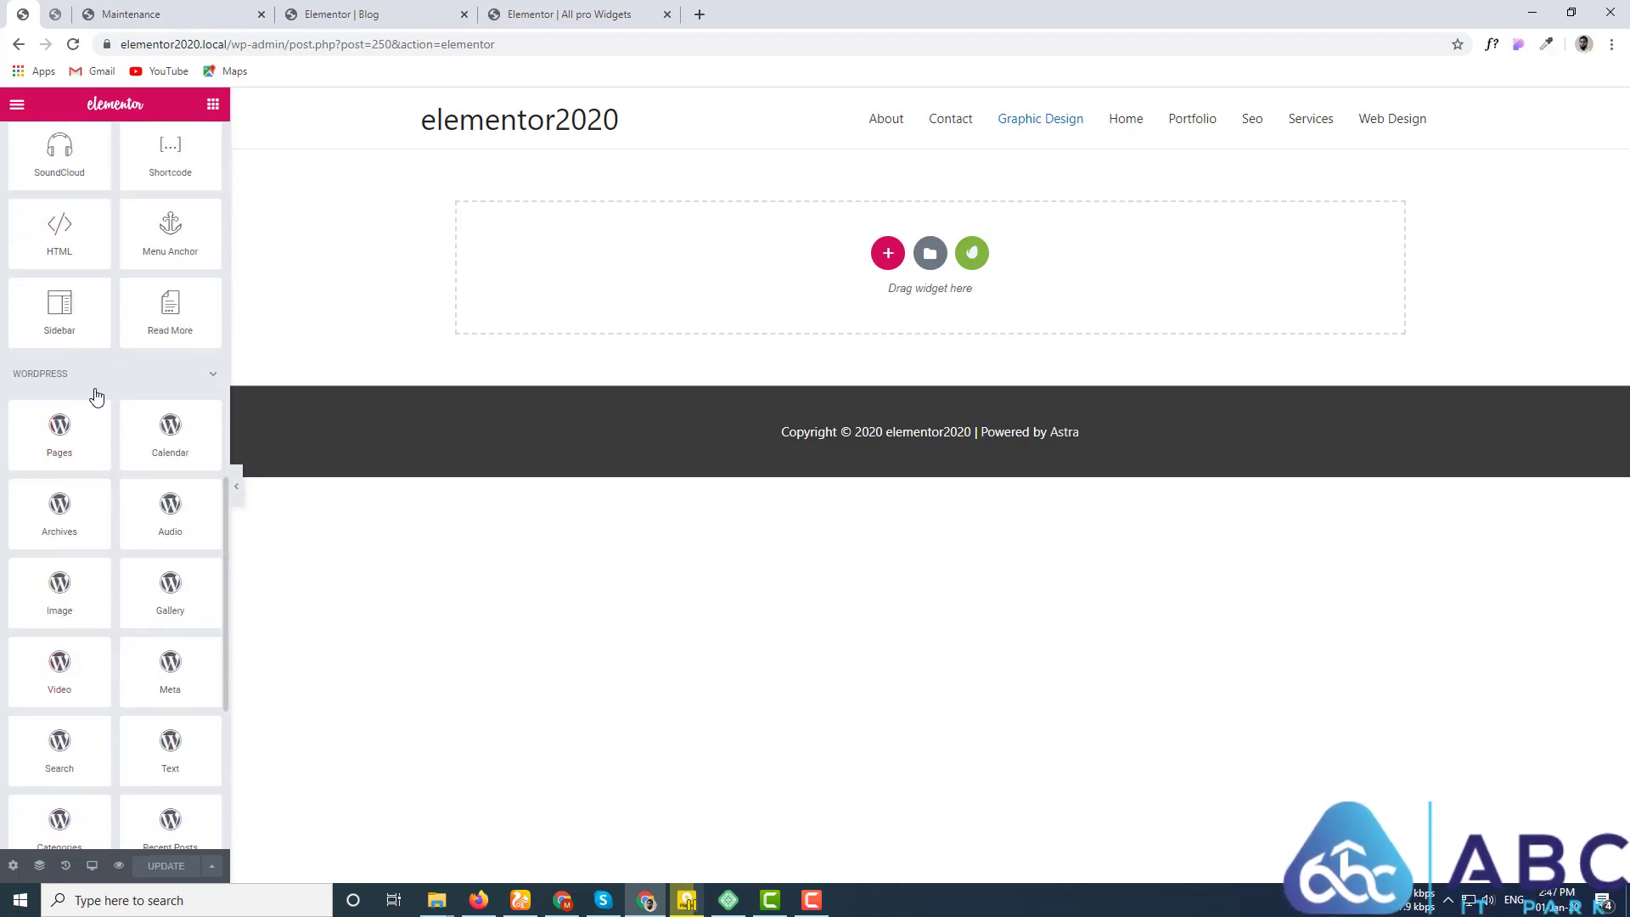
scroll(105, 370, "up", 10)
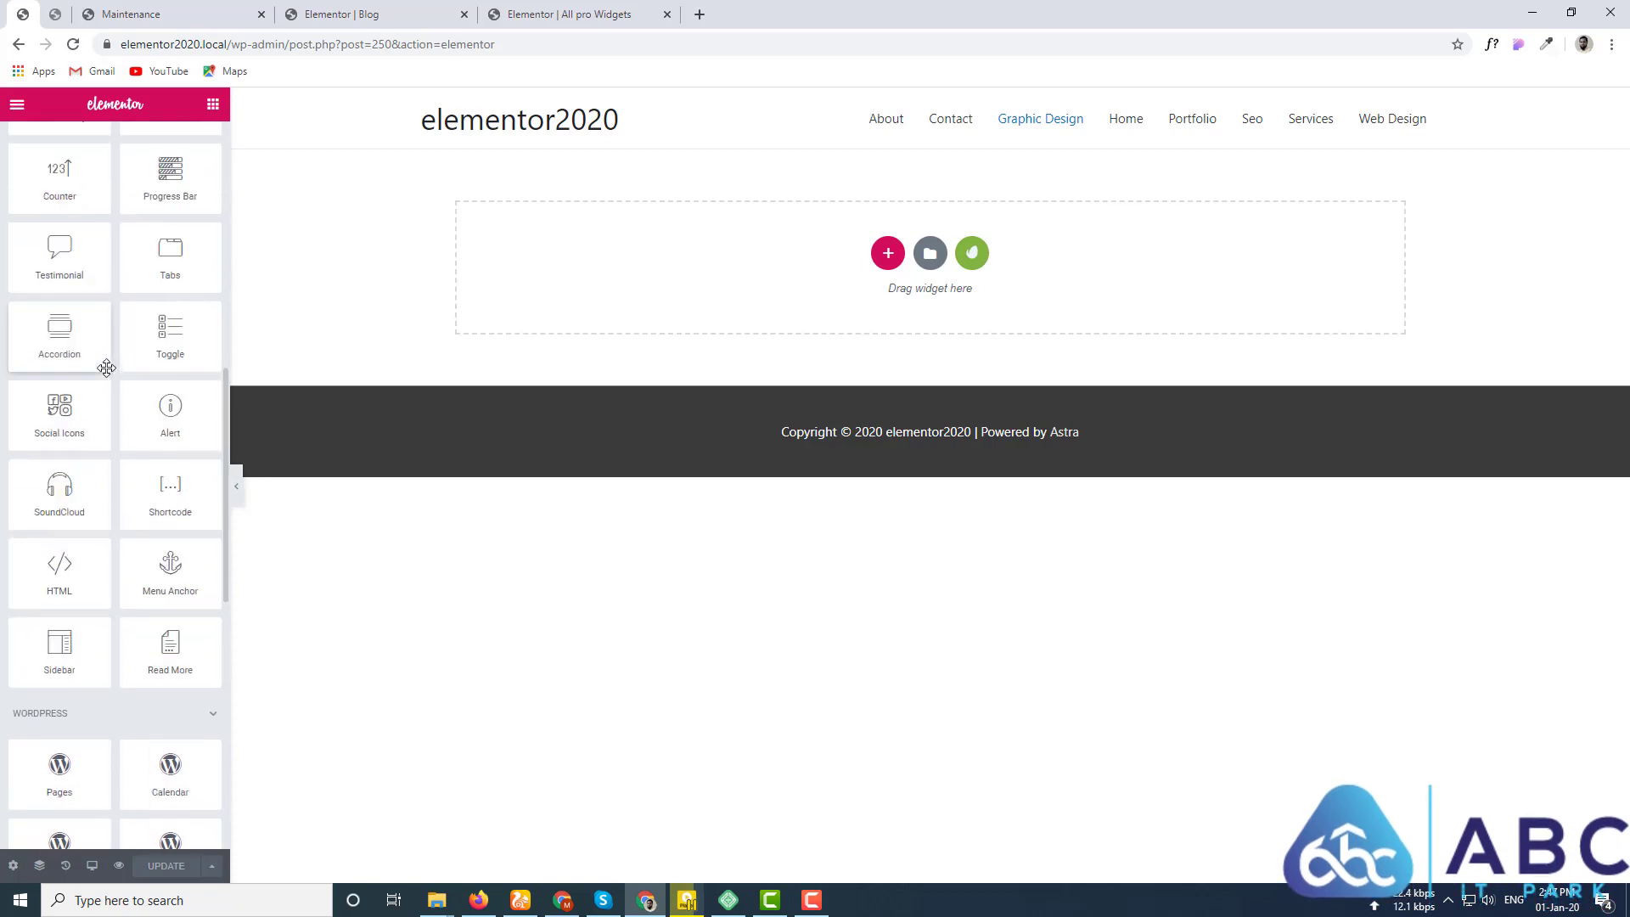
scroll(109, 364, "up", 3)
scroll(18, 655, "down", 1)
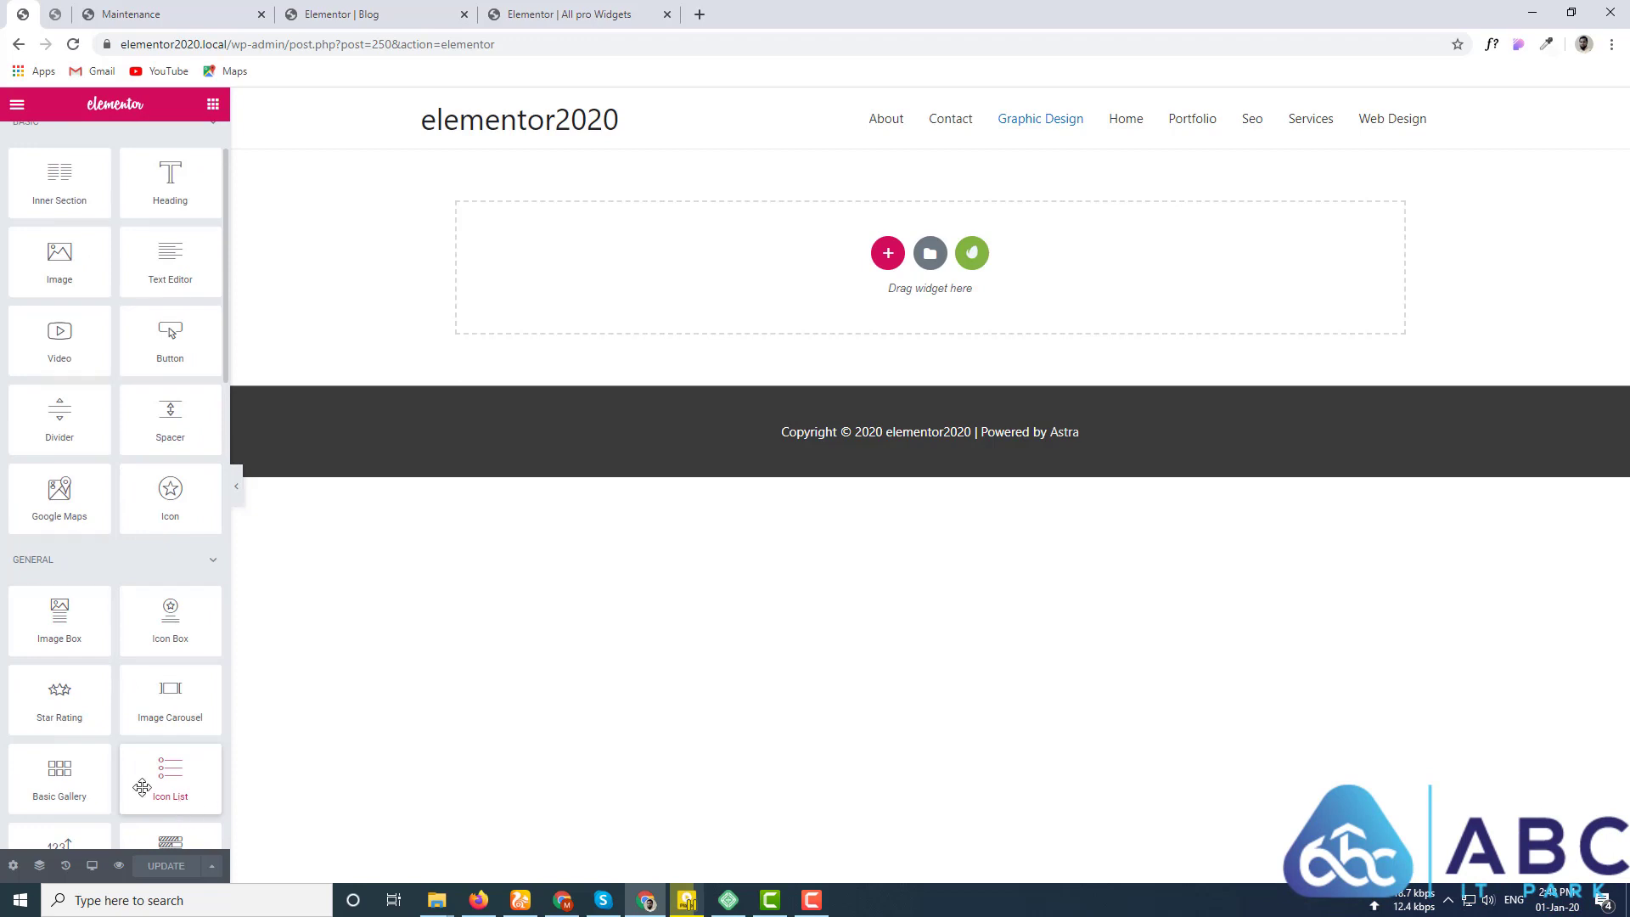
scroll(62, 571, "up", 1)
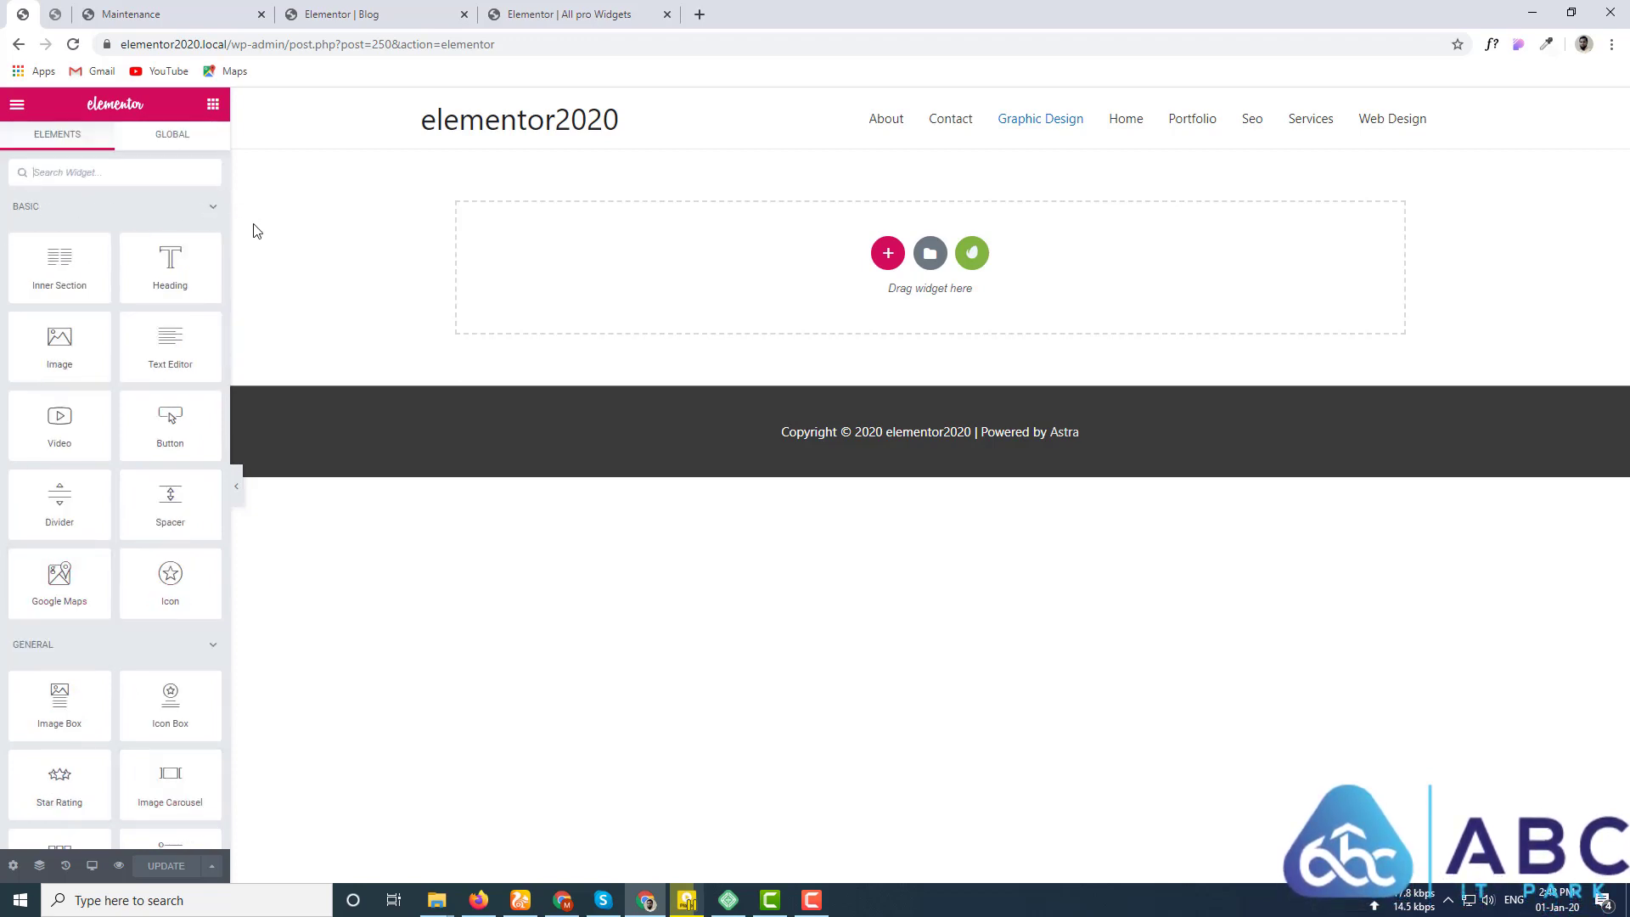
scroll(138, 313, "down", 20)
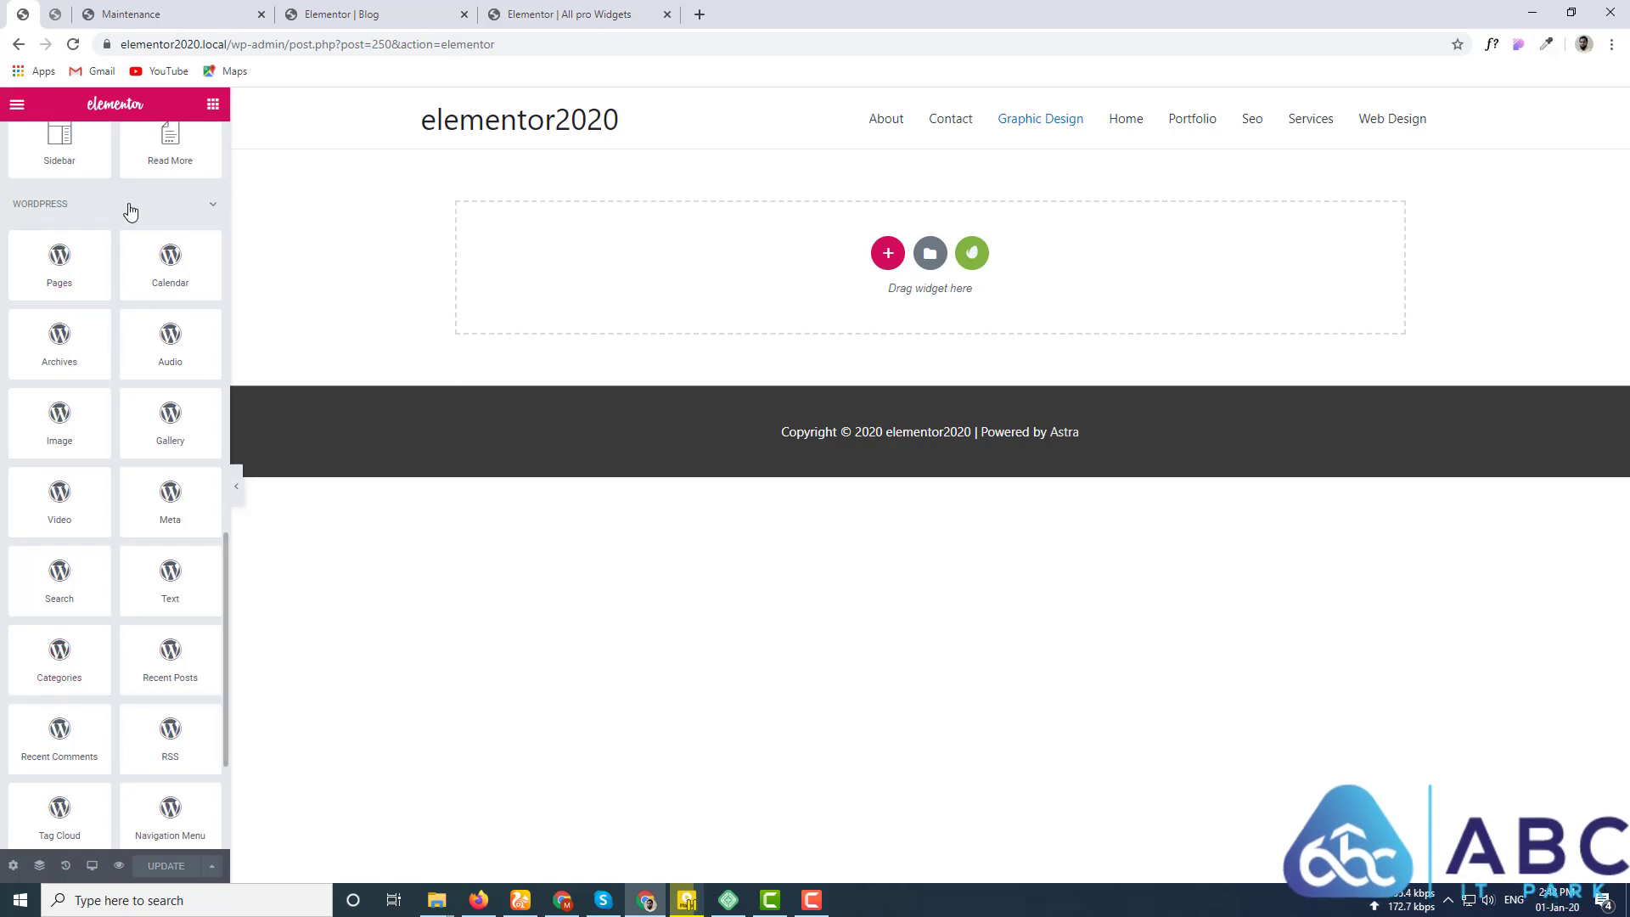
scroll(145, 493, "up", 15)
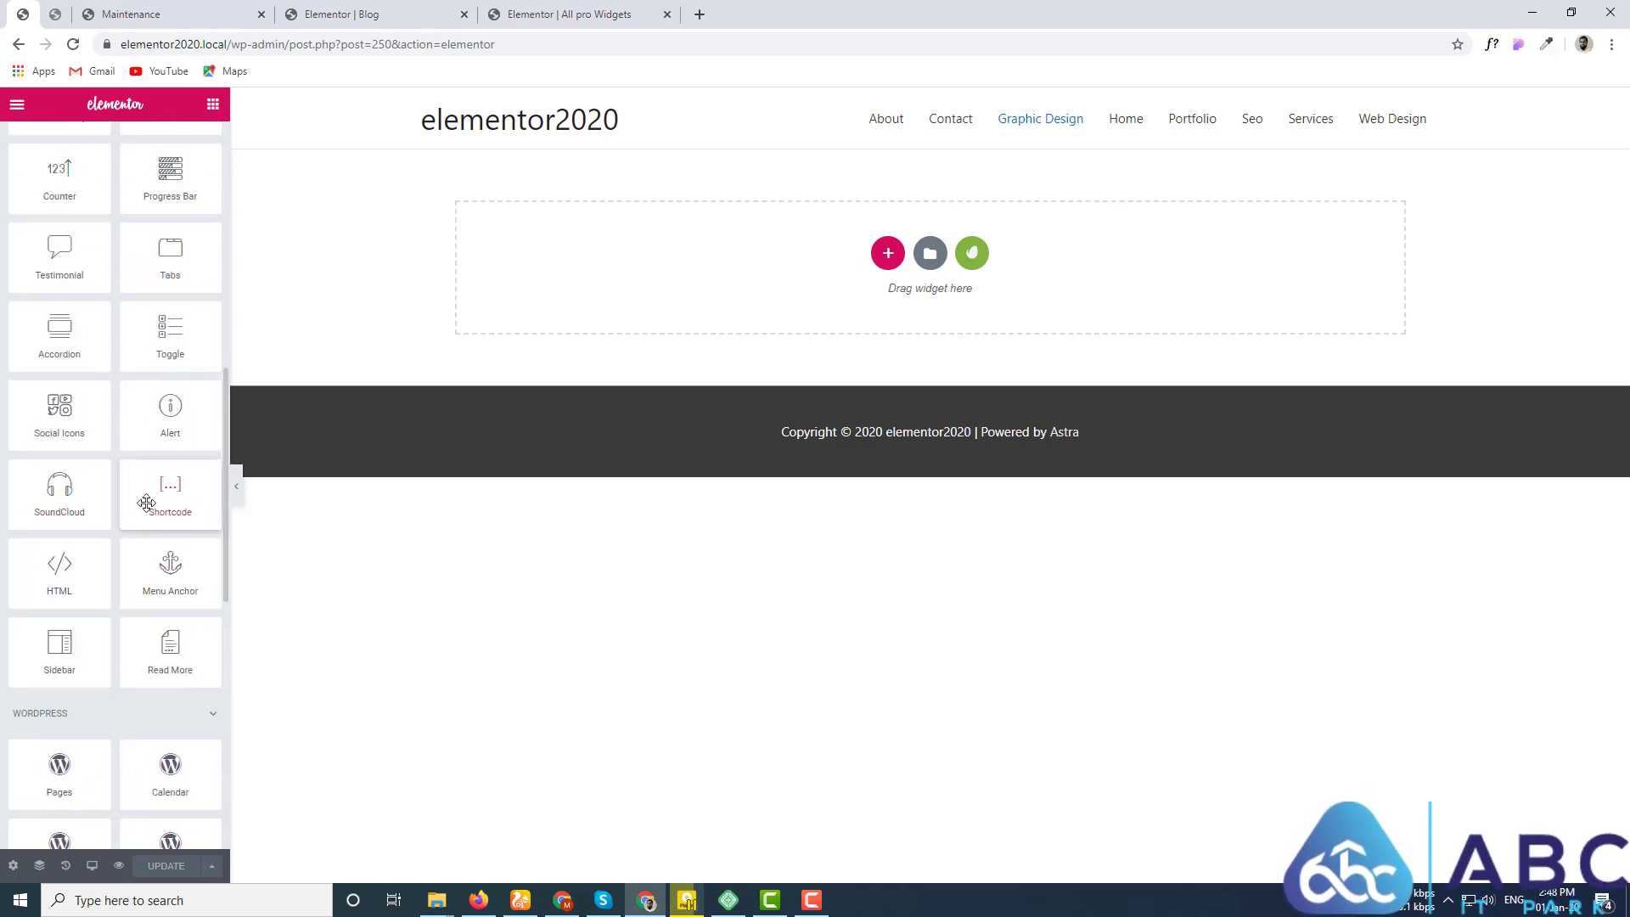
scroll(165, 473, "down", 15)
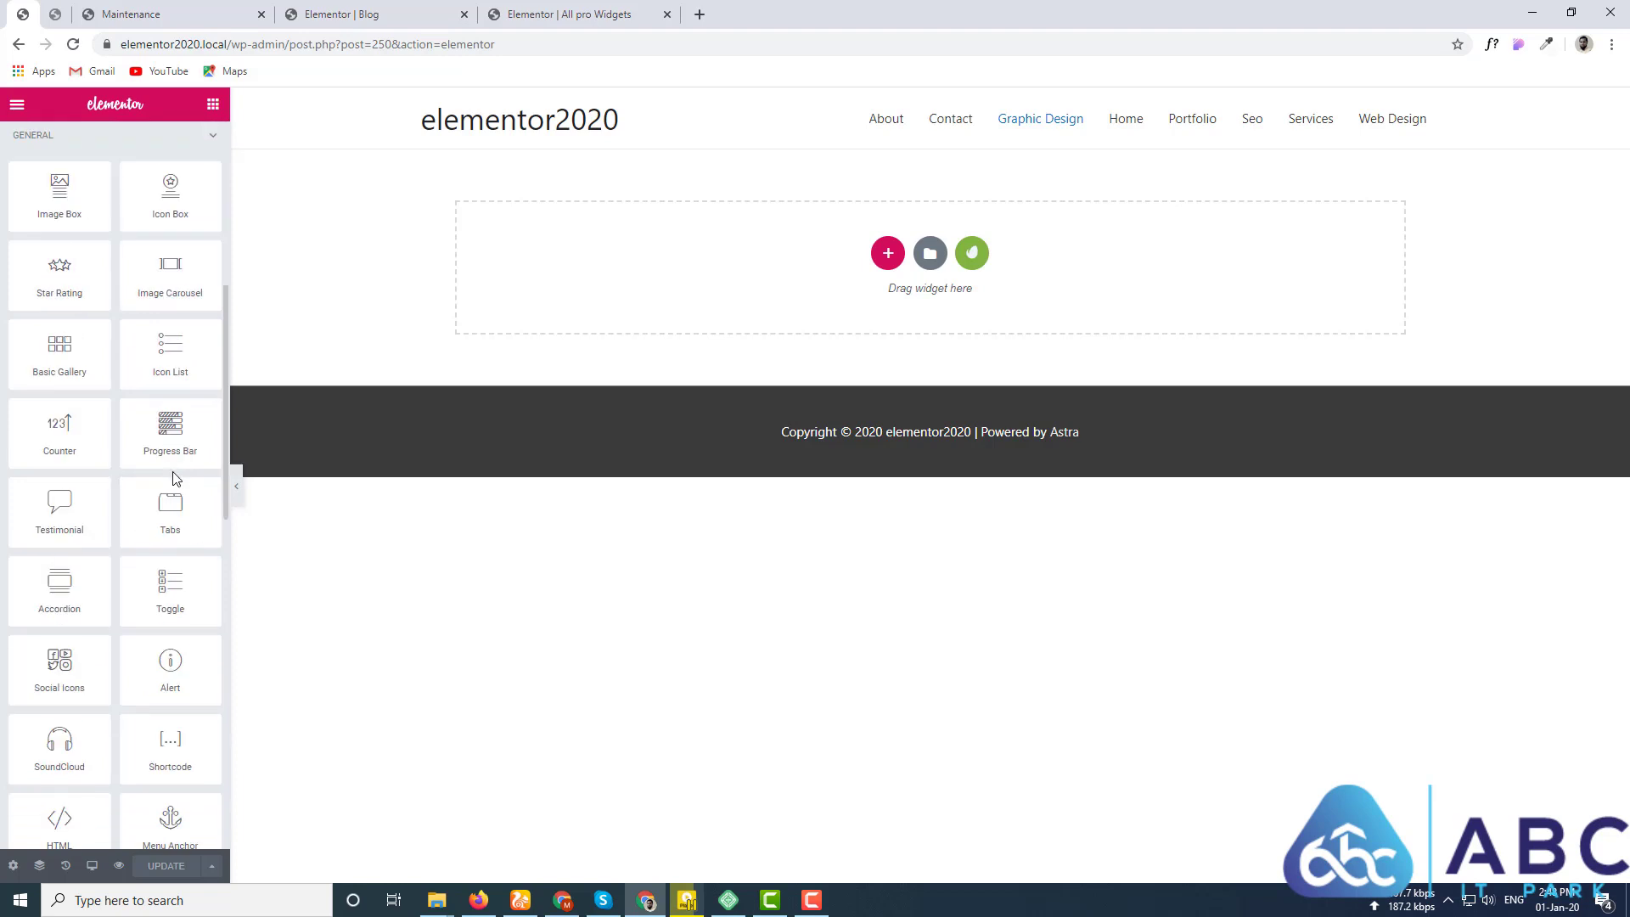
scroll(174, 480, "down", 6)
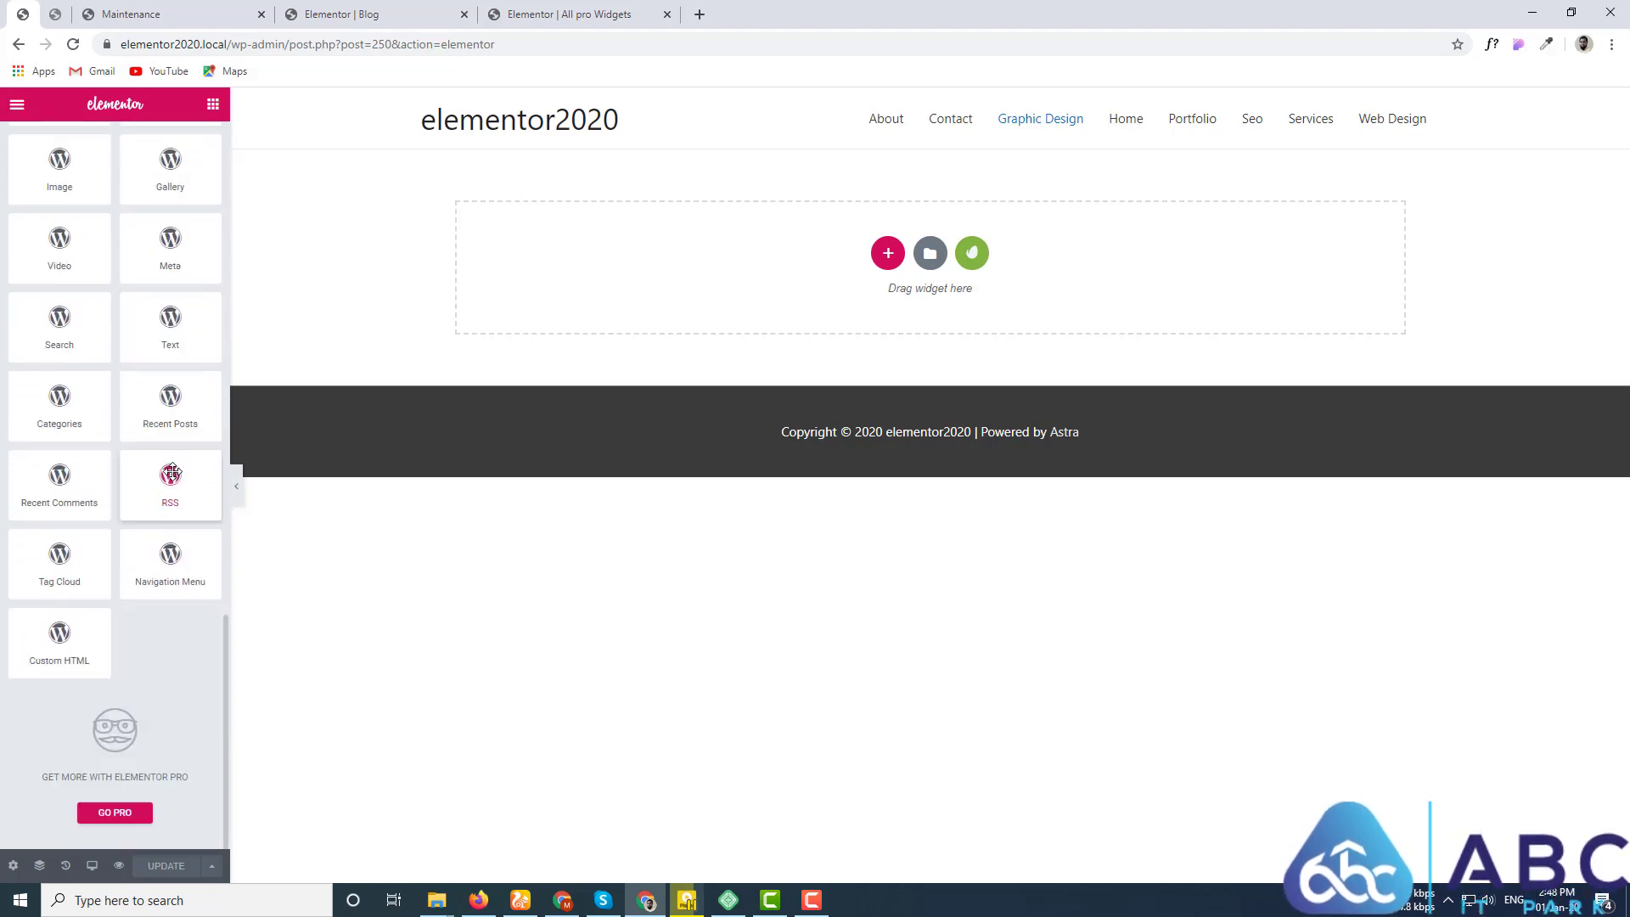
scroll(172, 474, "up", 15)
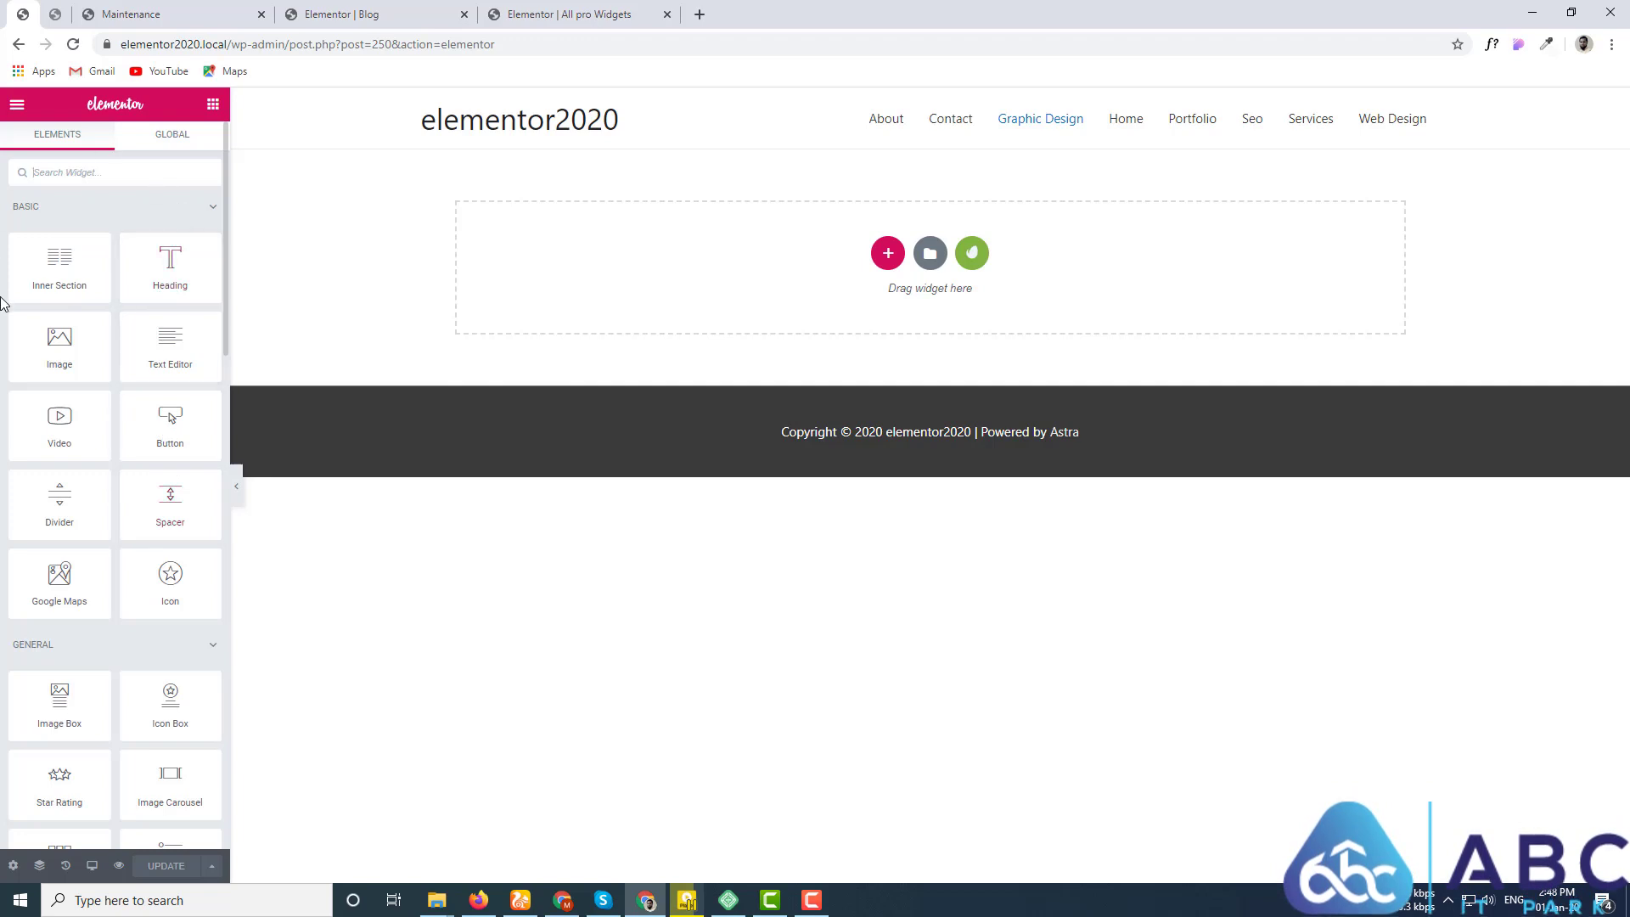
Step: Collapse the Basic, General and WordPress widget categories
left_click(214, 210)
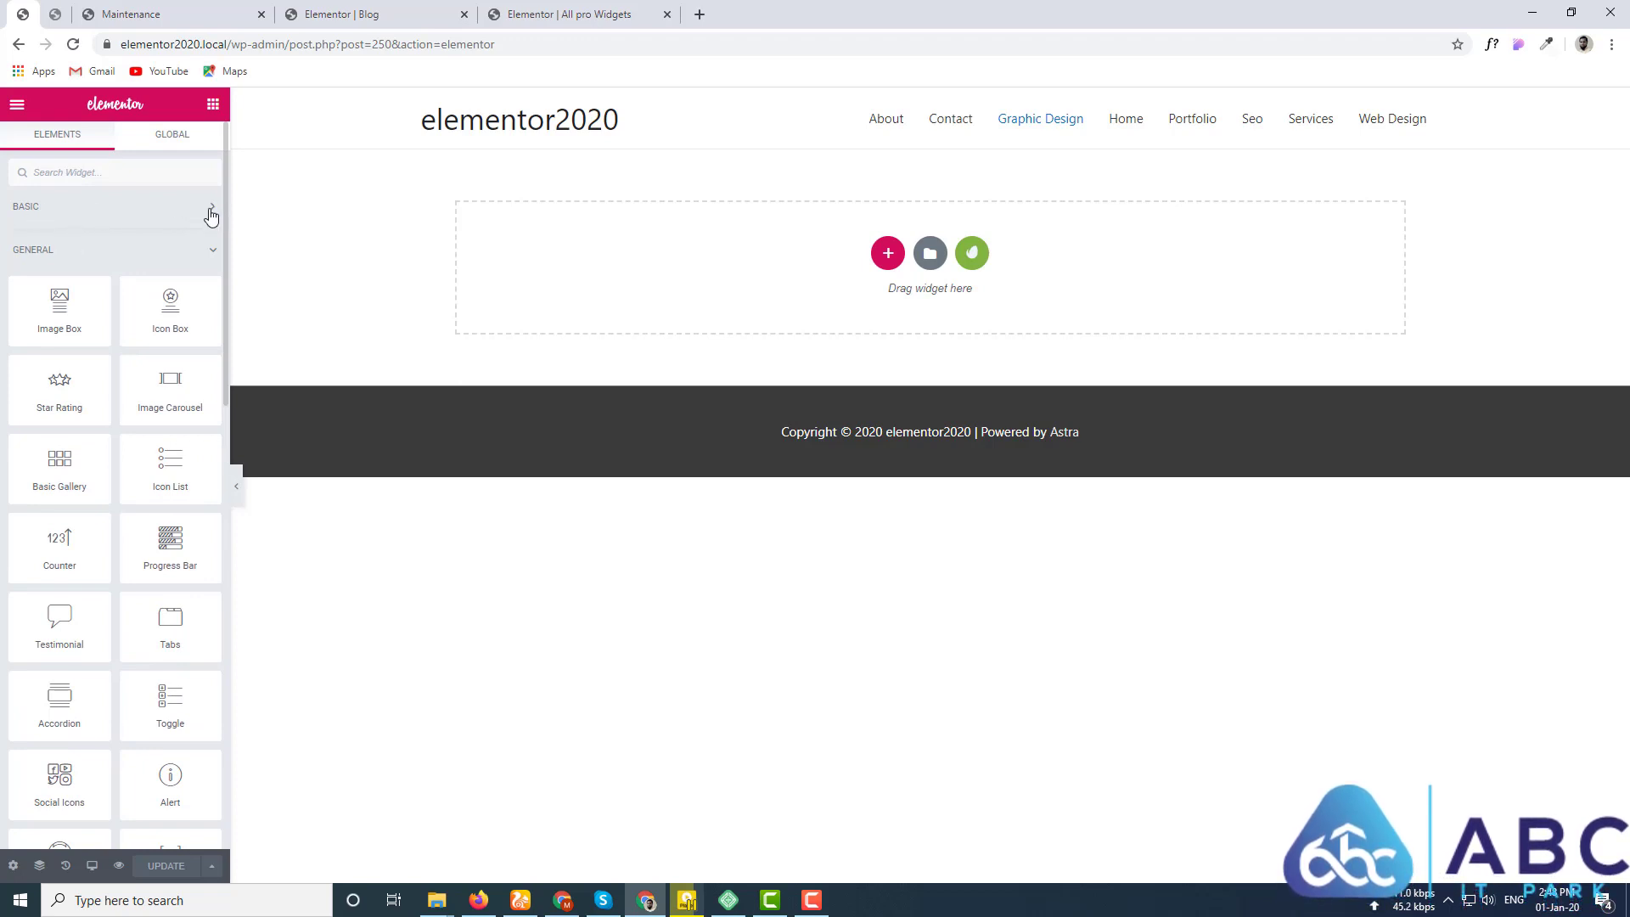
left_click(211, 251)
left_click(212, 294)
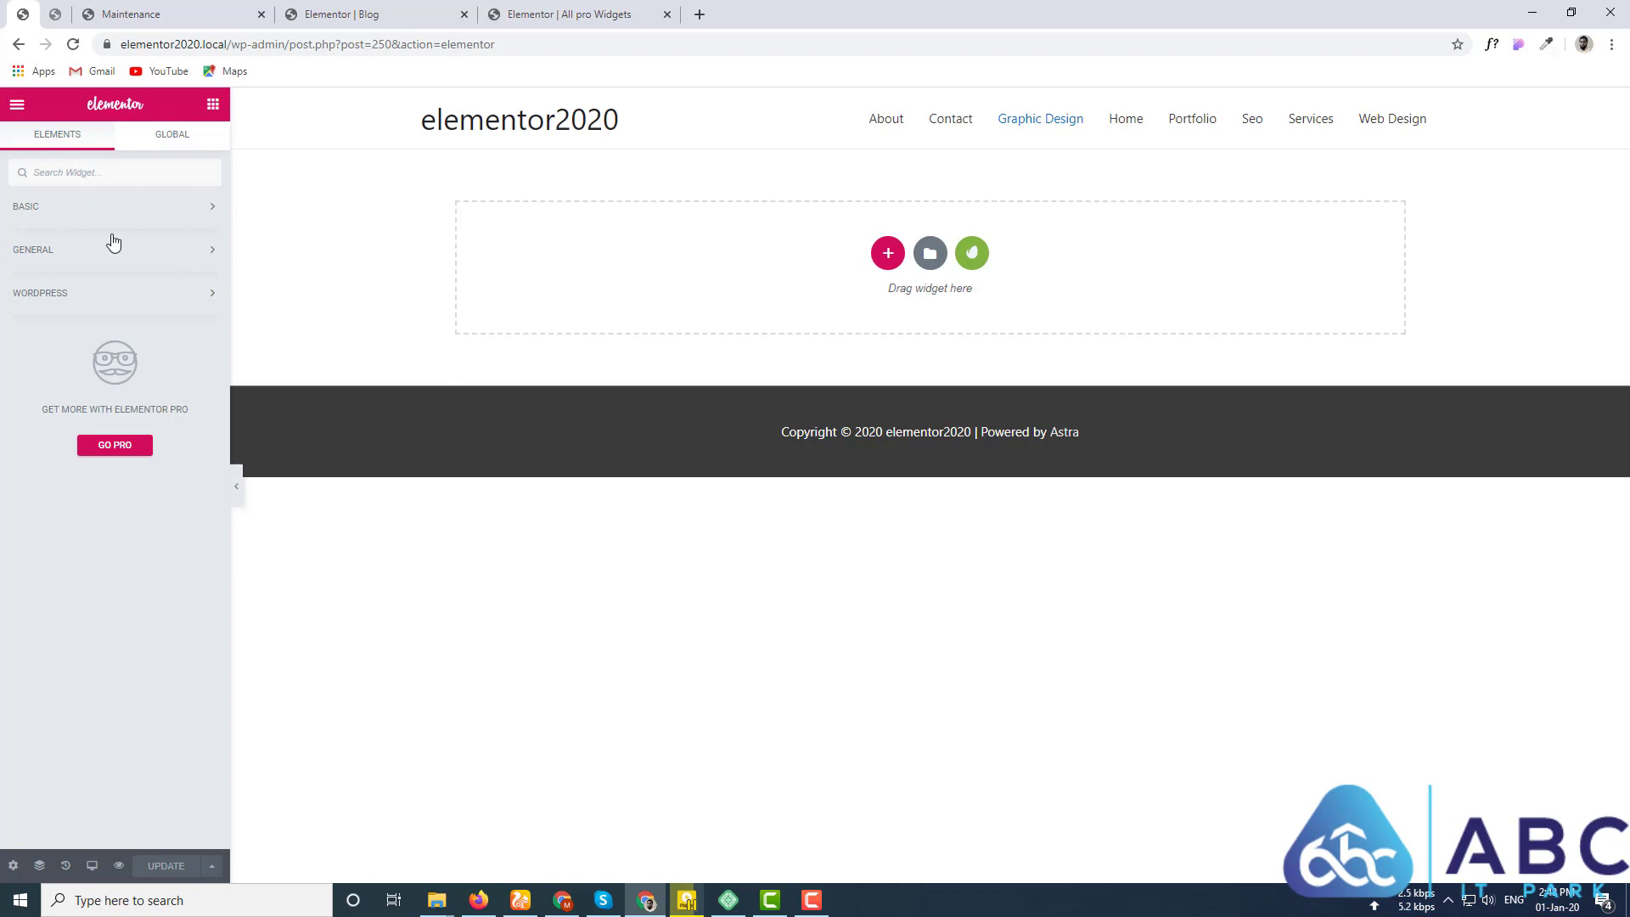
Step: Expand the General and Basic widget categories to check their contents, and collapse both again
left_click(34, 253)
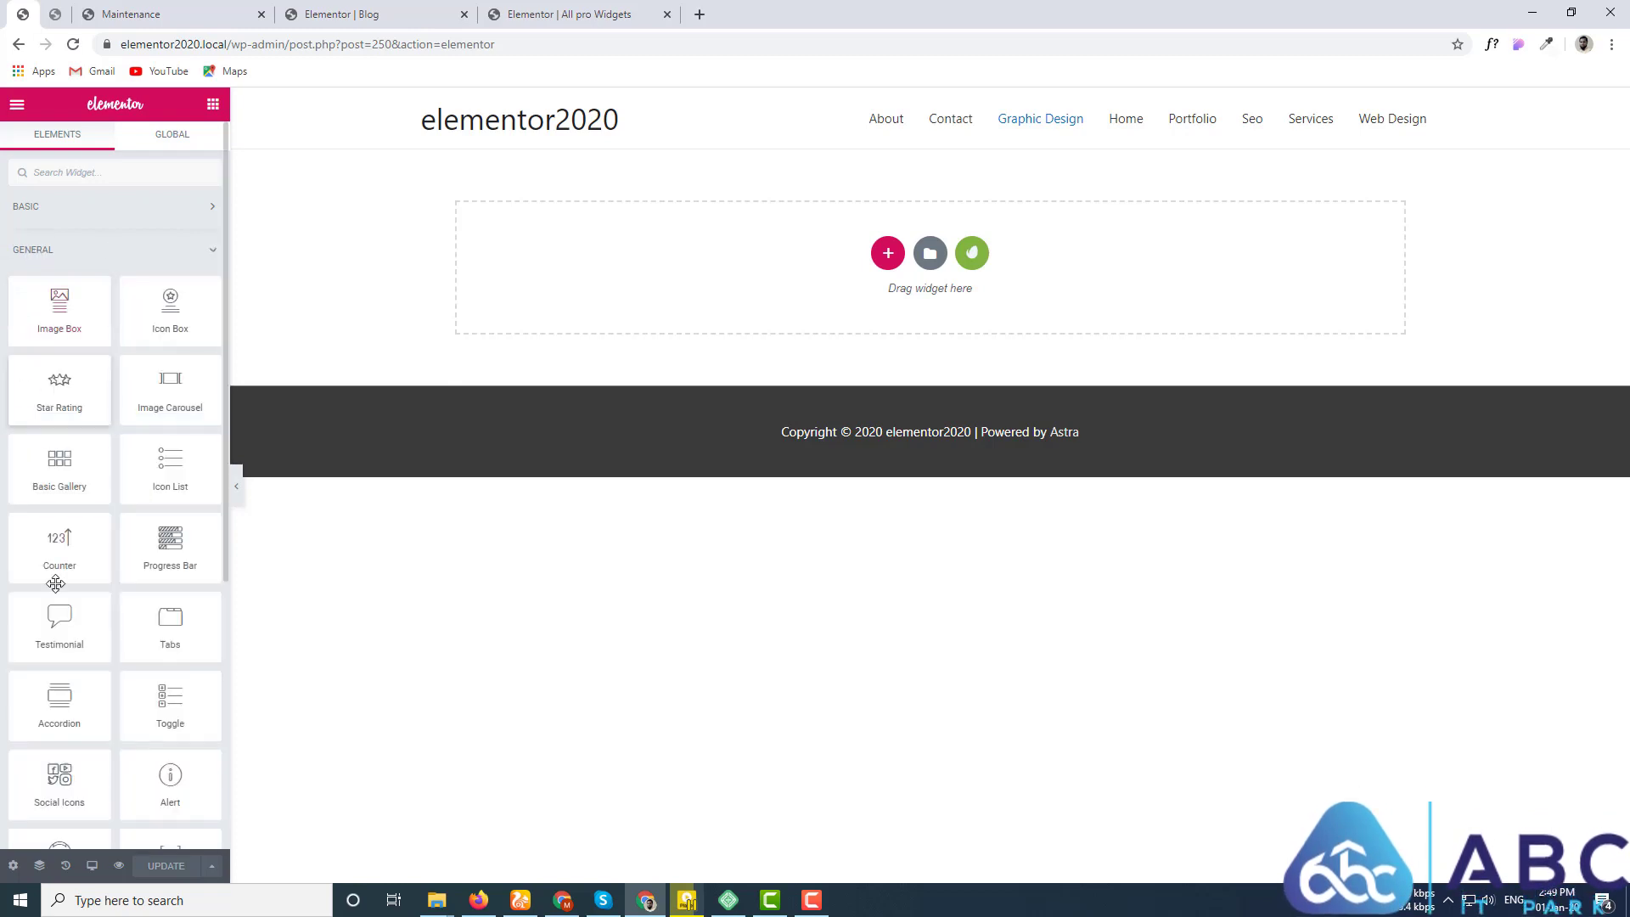
scroll(55, 584, "down", 5)
scroll(71, 581, "up", 6)
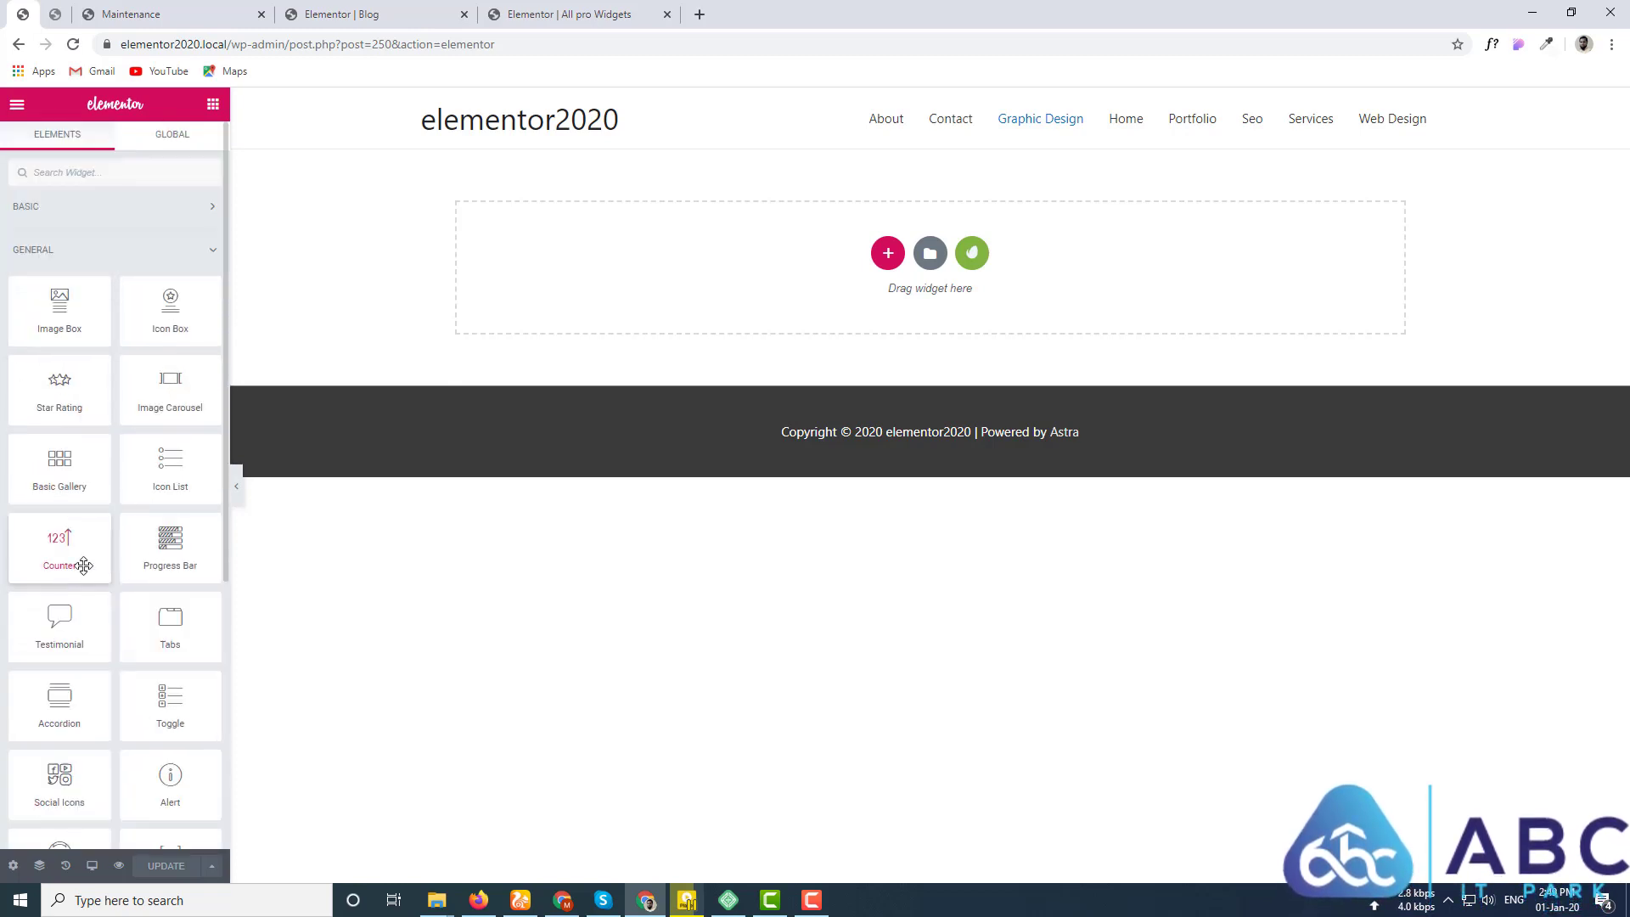
left_click(213, 241)
left_click(215, 208)
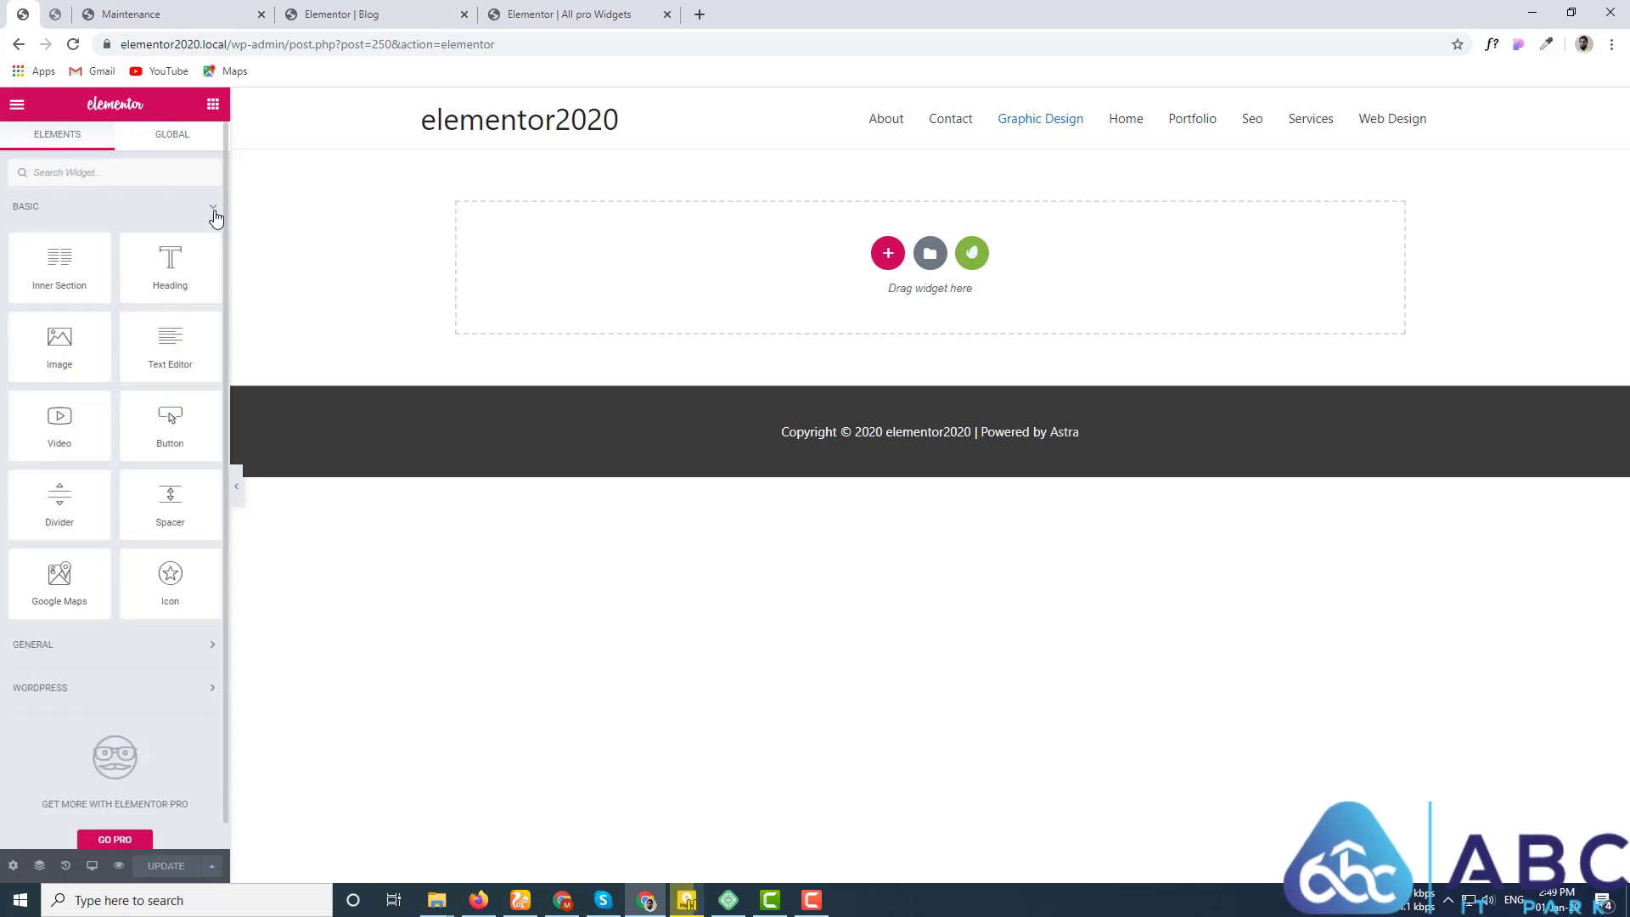
left_click(211, 653)
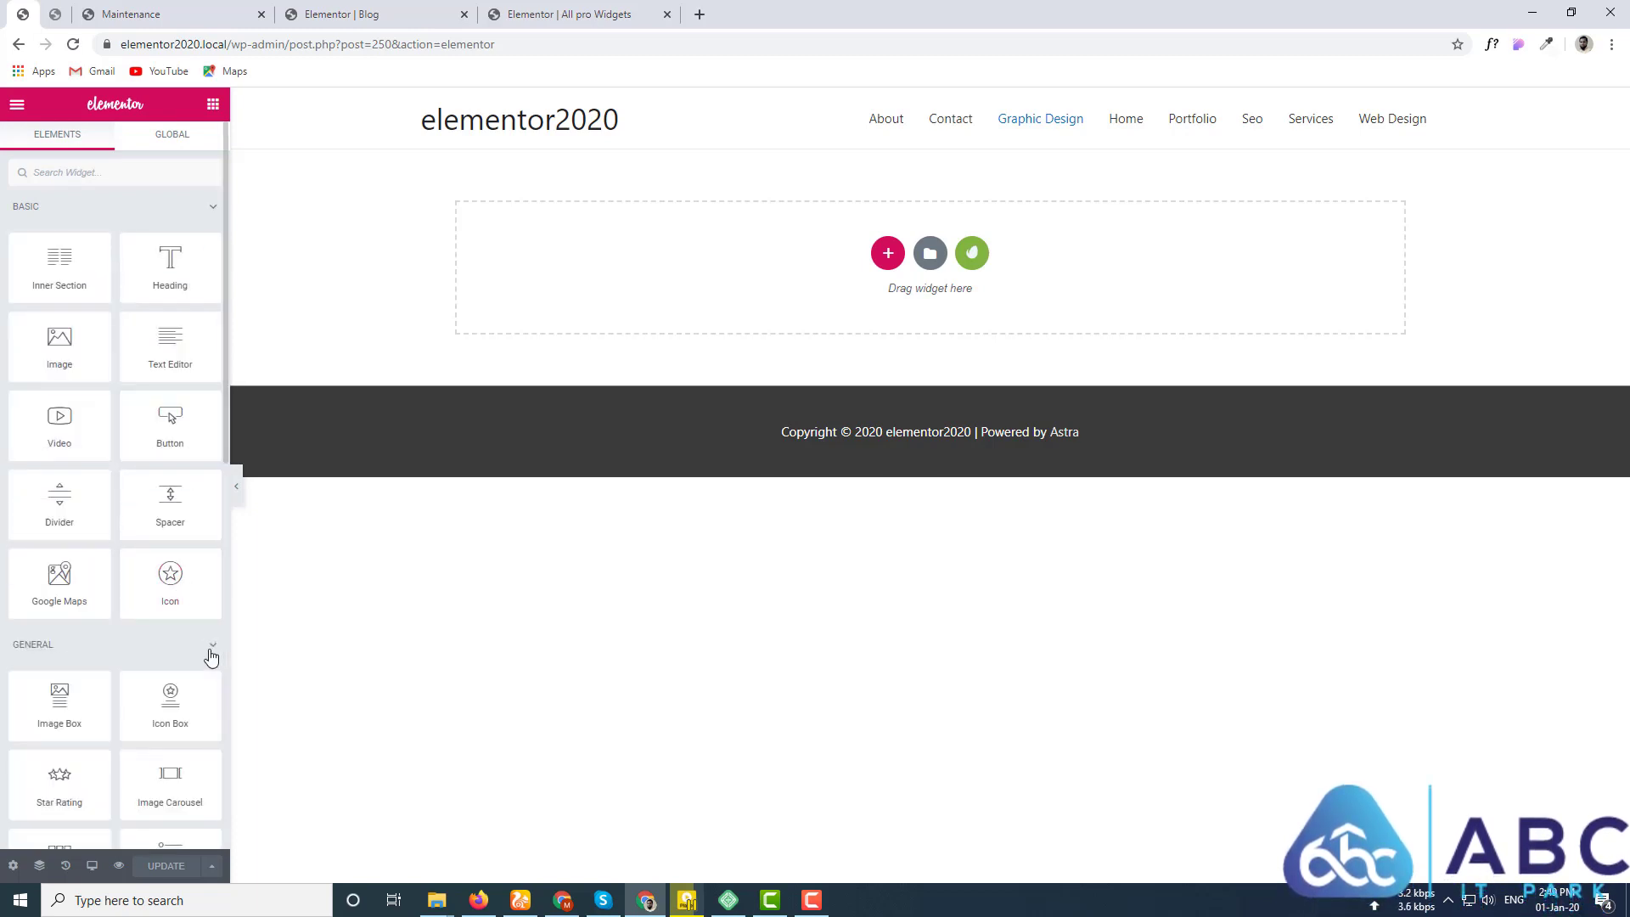
left_click(212, 208)
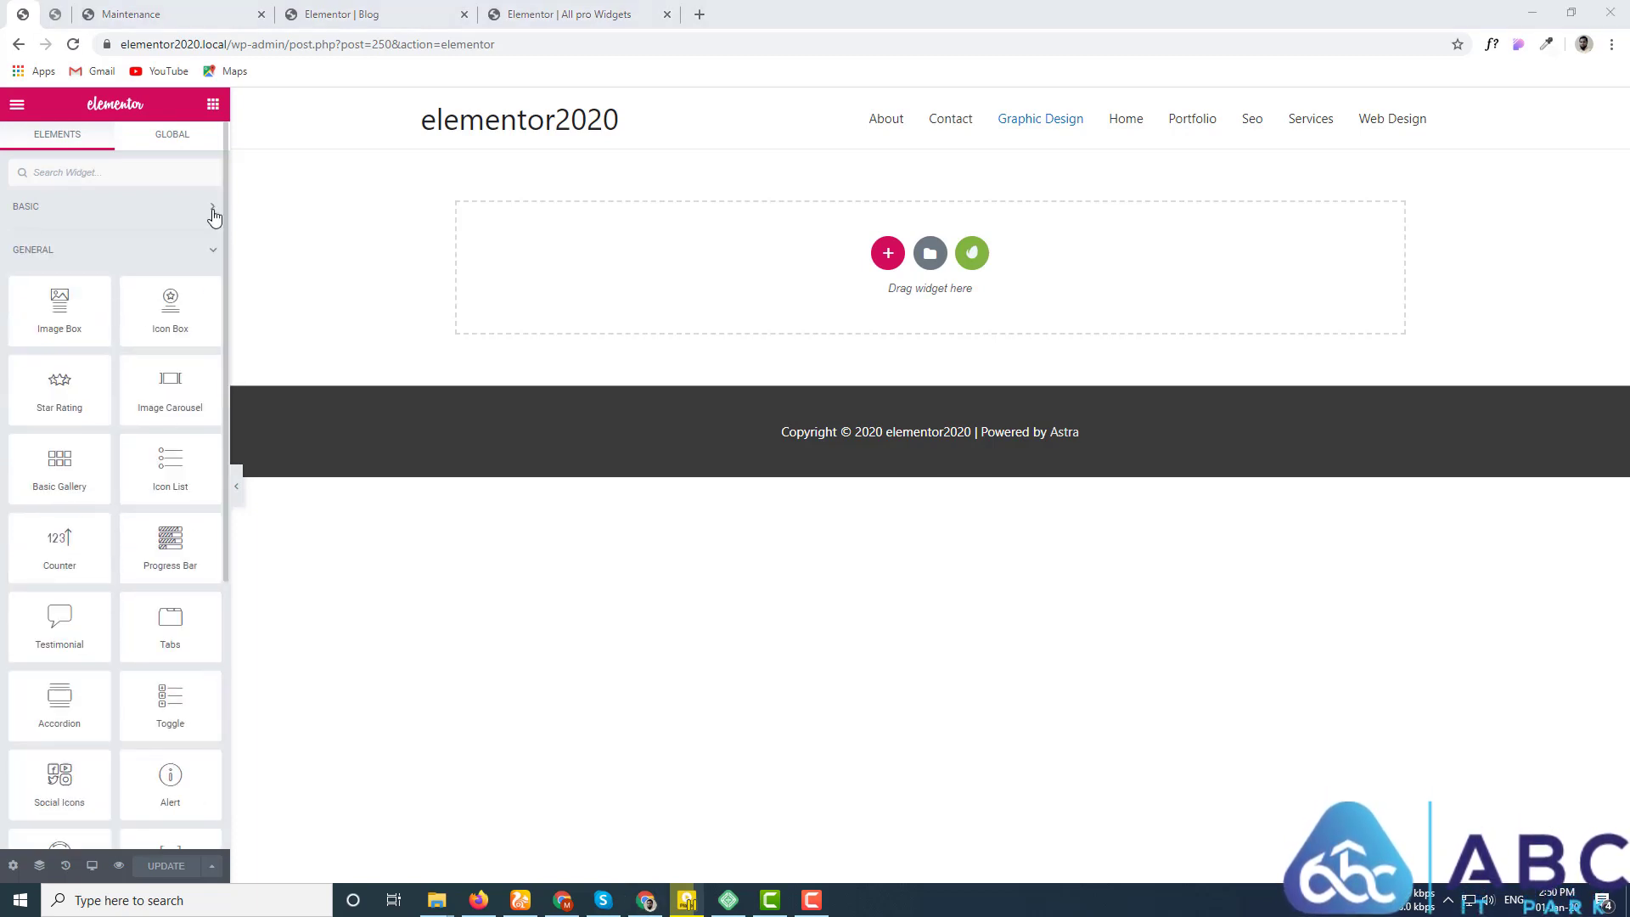
left_click(205, 253)
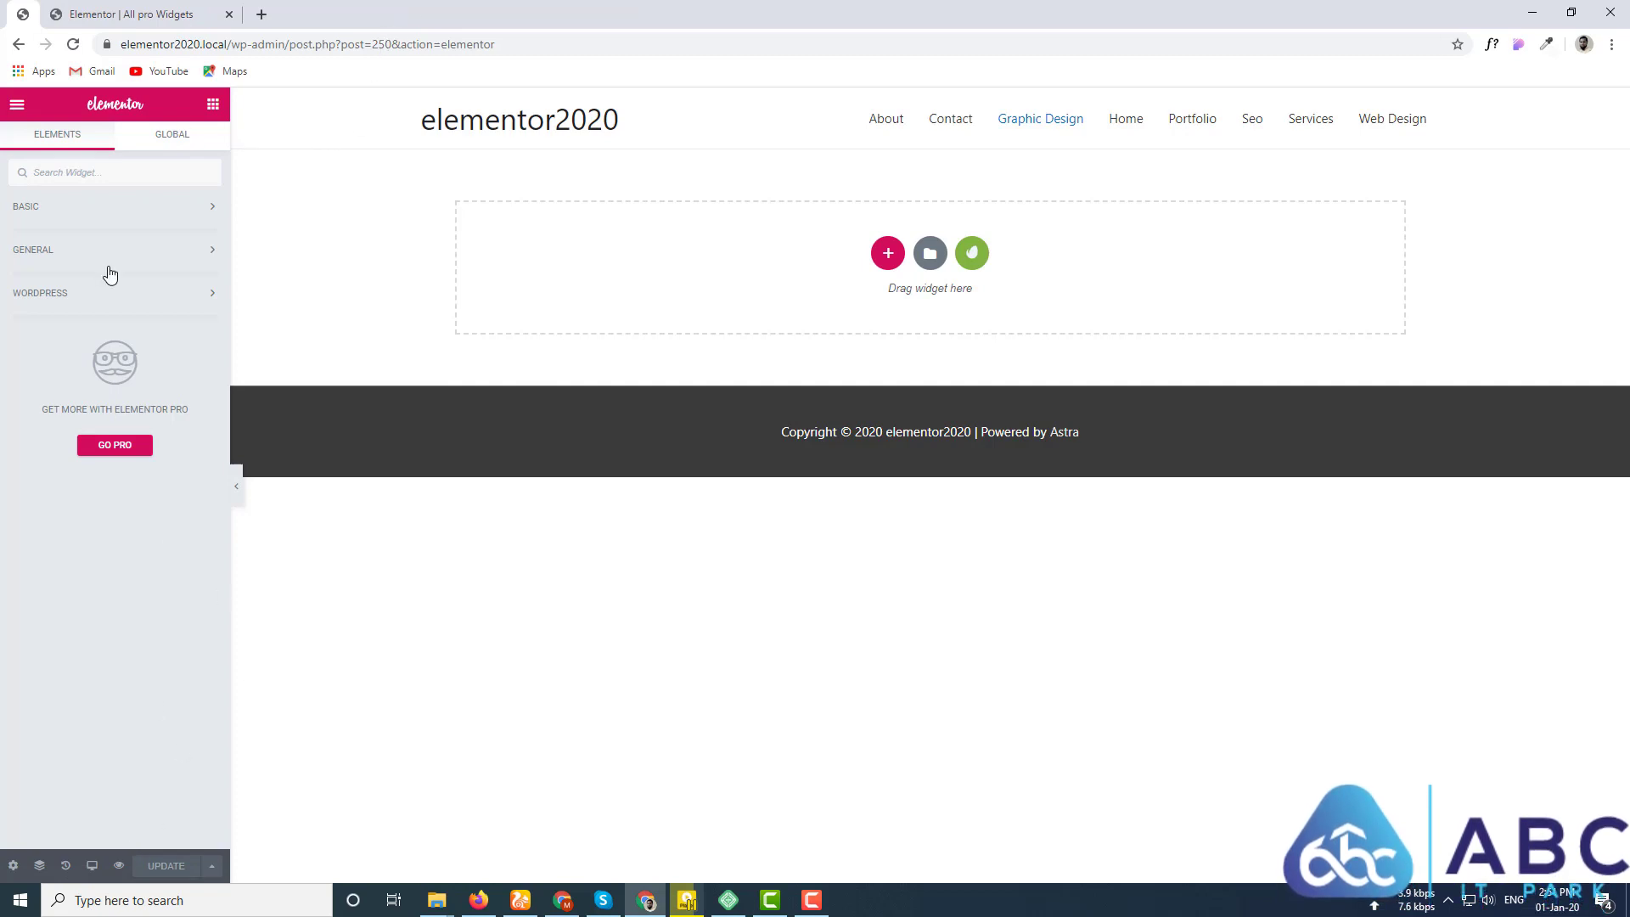
Step: Exit the page editor to the WordPress dashboard and open the page for adding new plugins
left_click(17, 103)
left_click(143, 552)
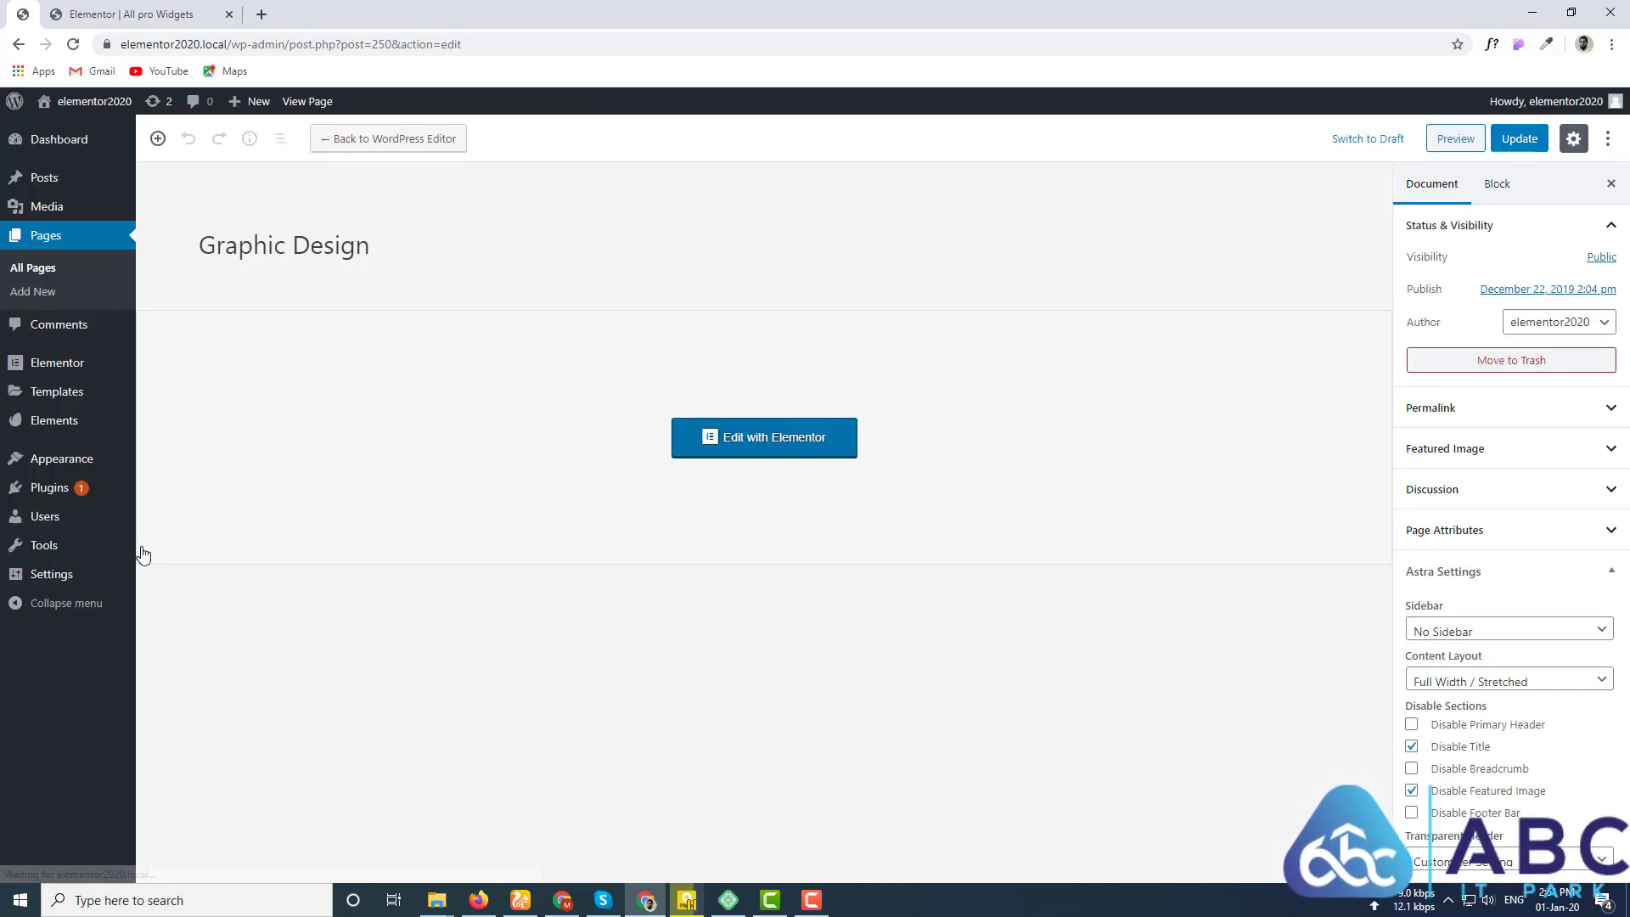
mouse_move(94, 489)
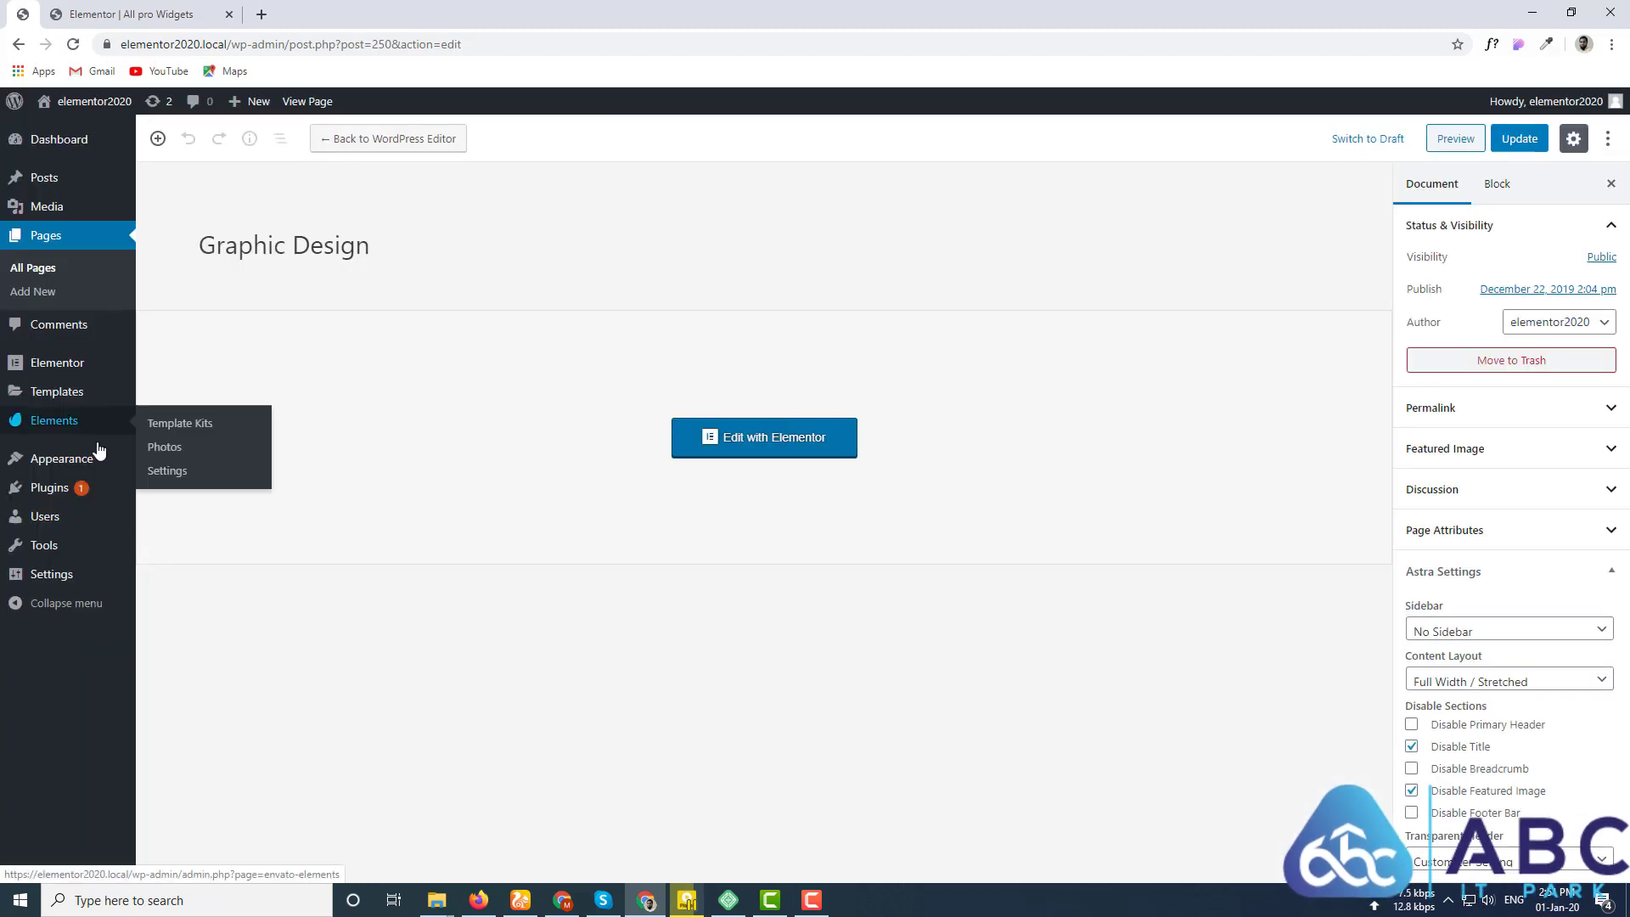
left_click(177, 514)
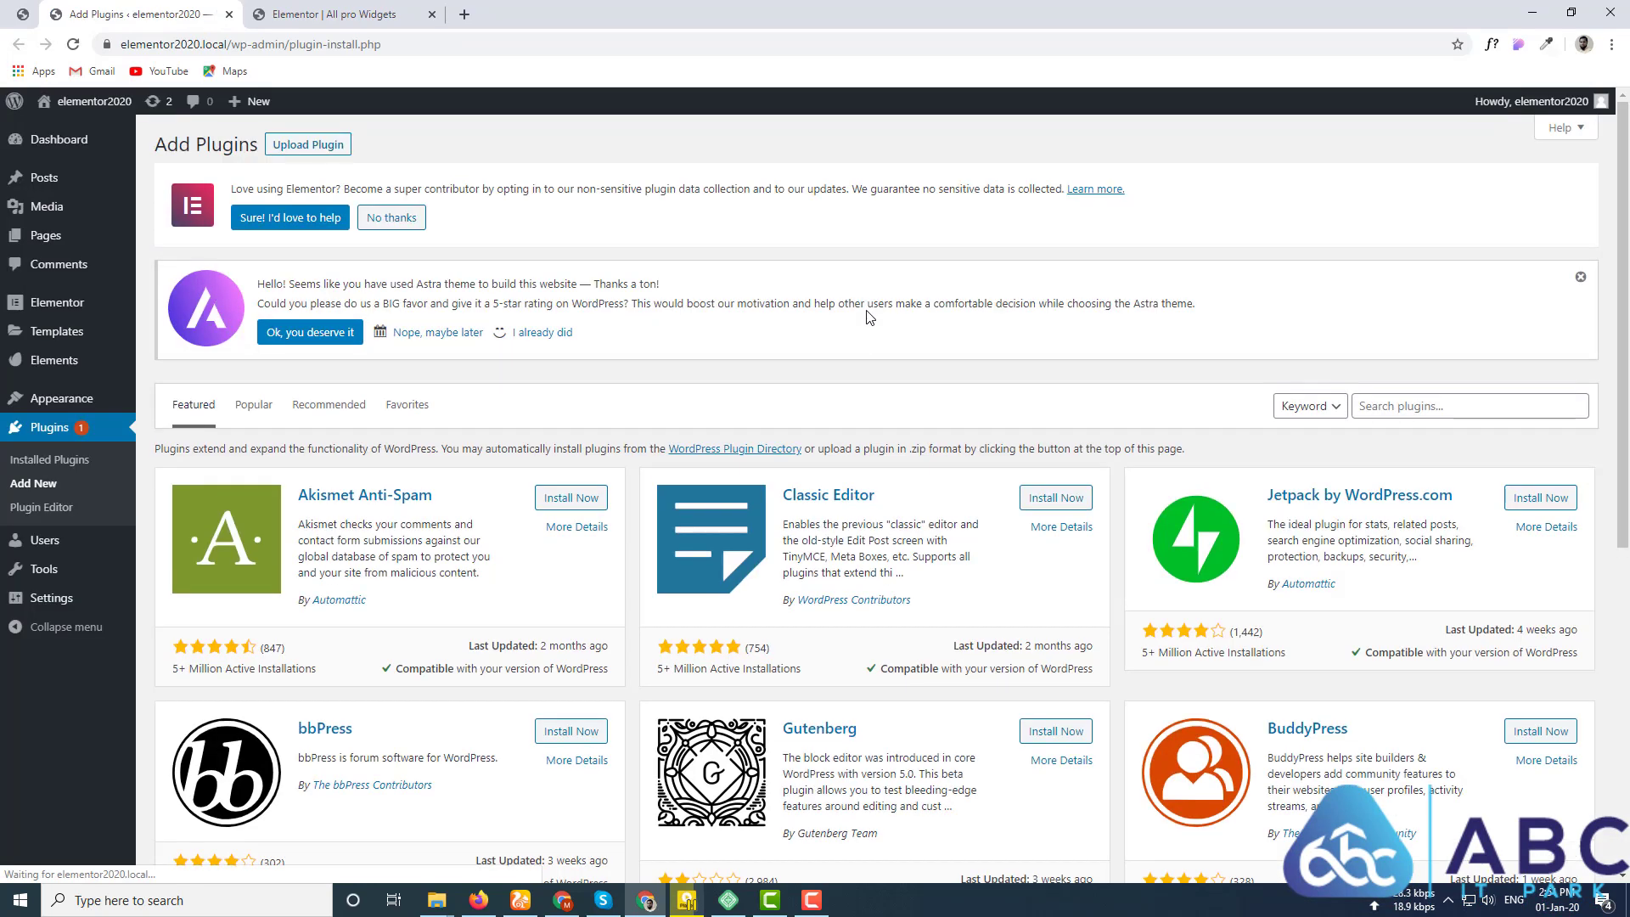
Step: Search the plugin directory for "flexible elementor"
left_click(1401, 408)
type("flexible elemen")
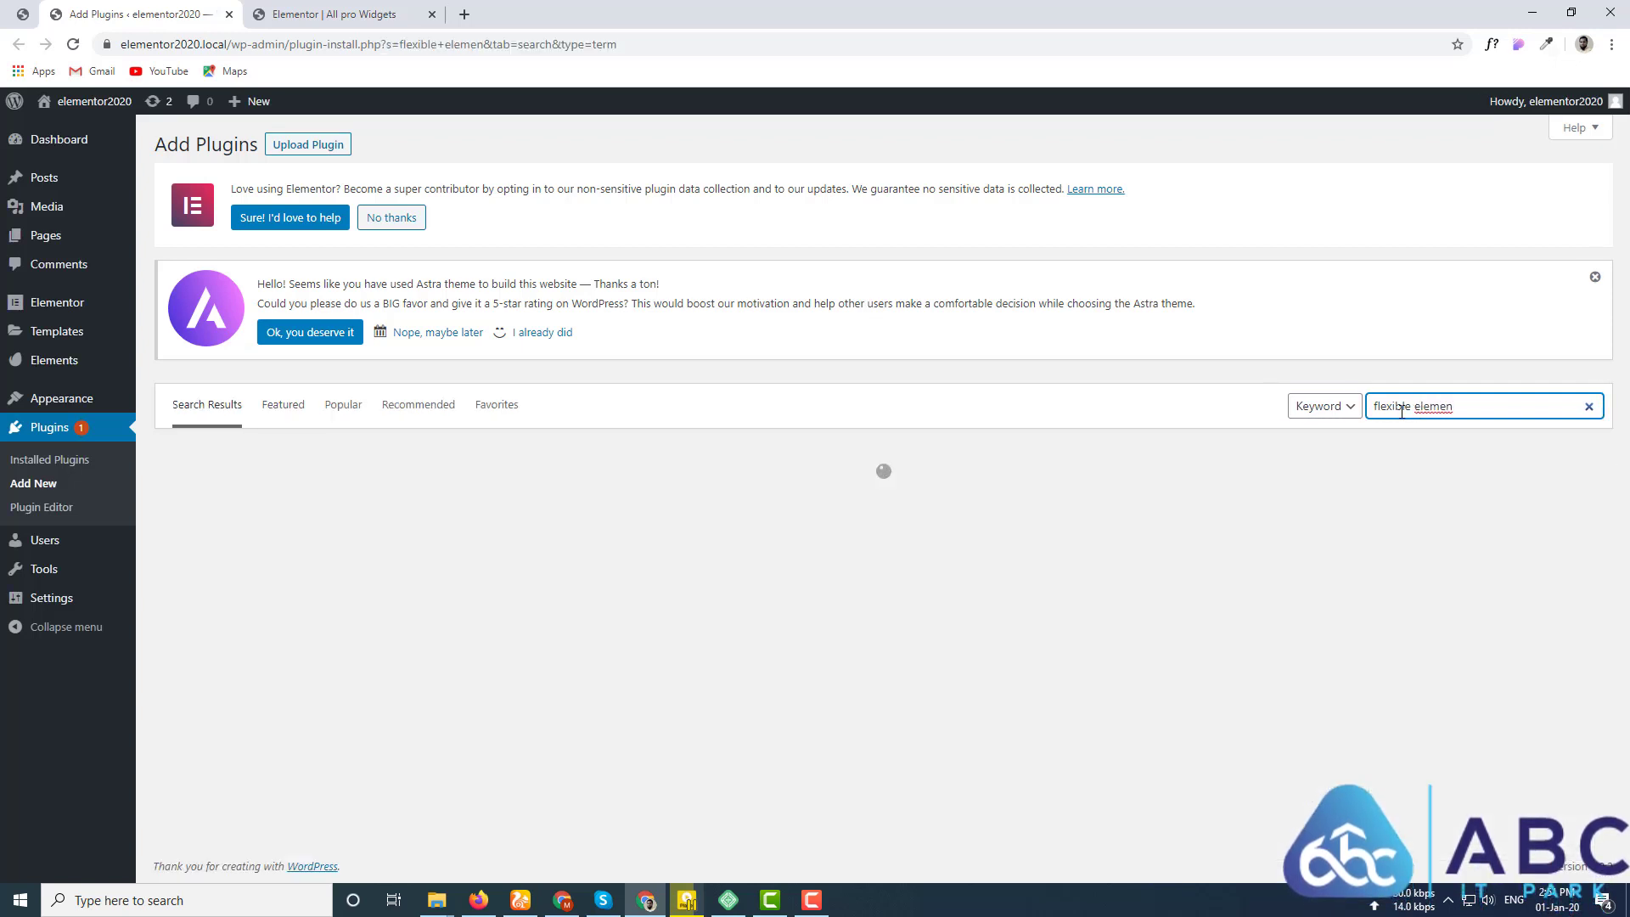
type("tor")
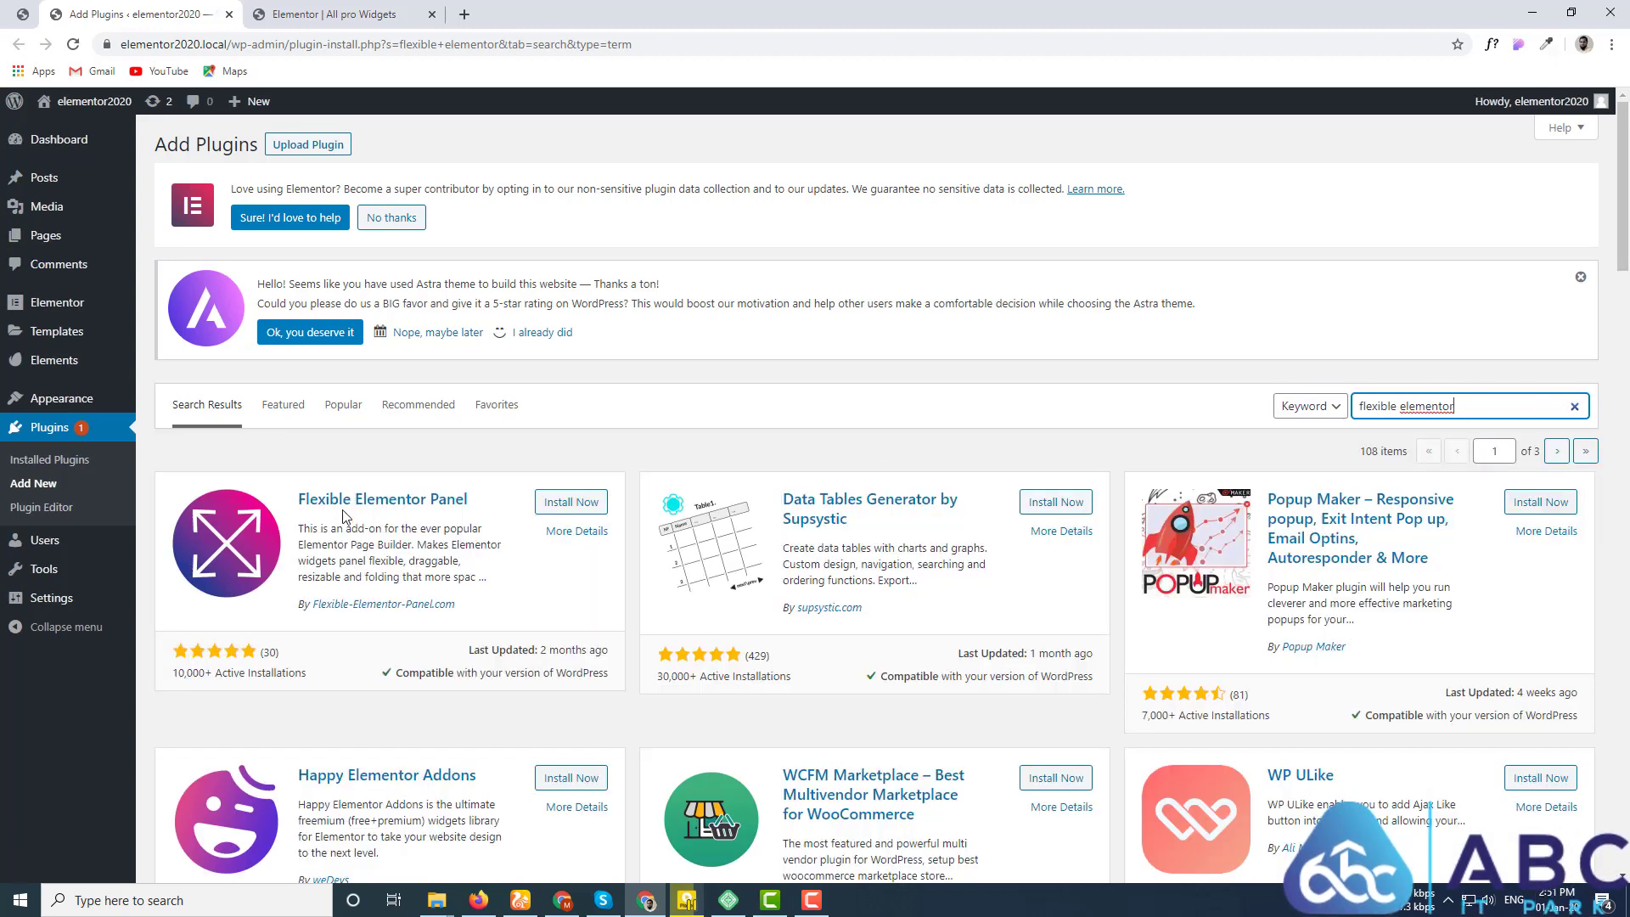
Step: Install and activate the Flexible Elementor Panel plugin
left_click(562, 511)
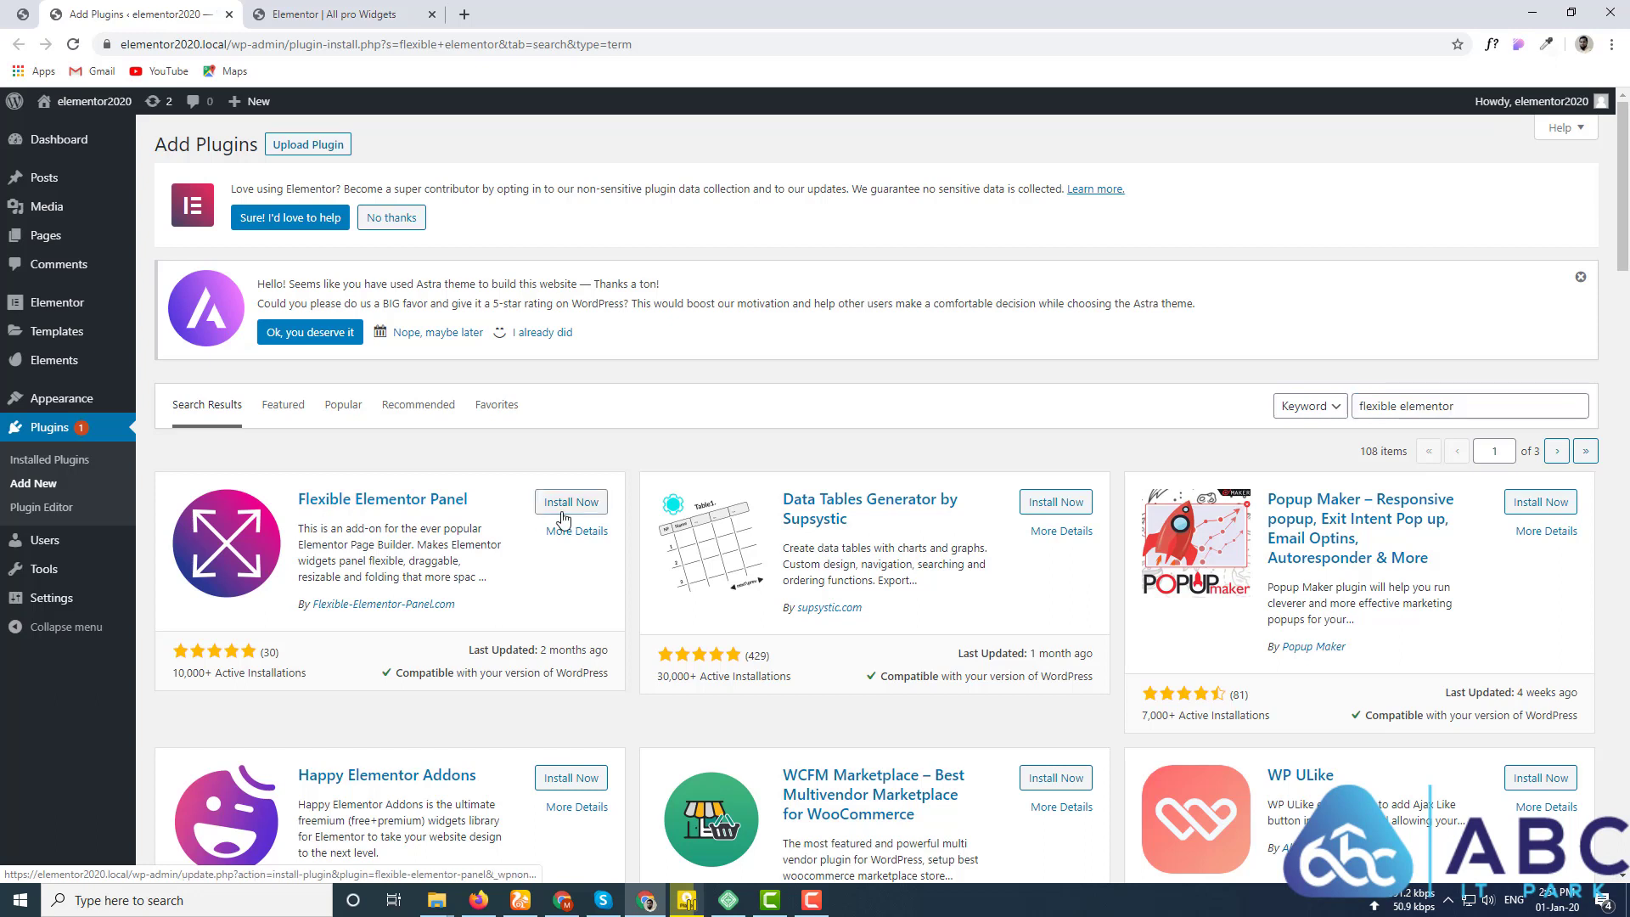
left_click(562, 510)
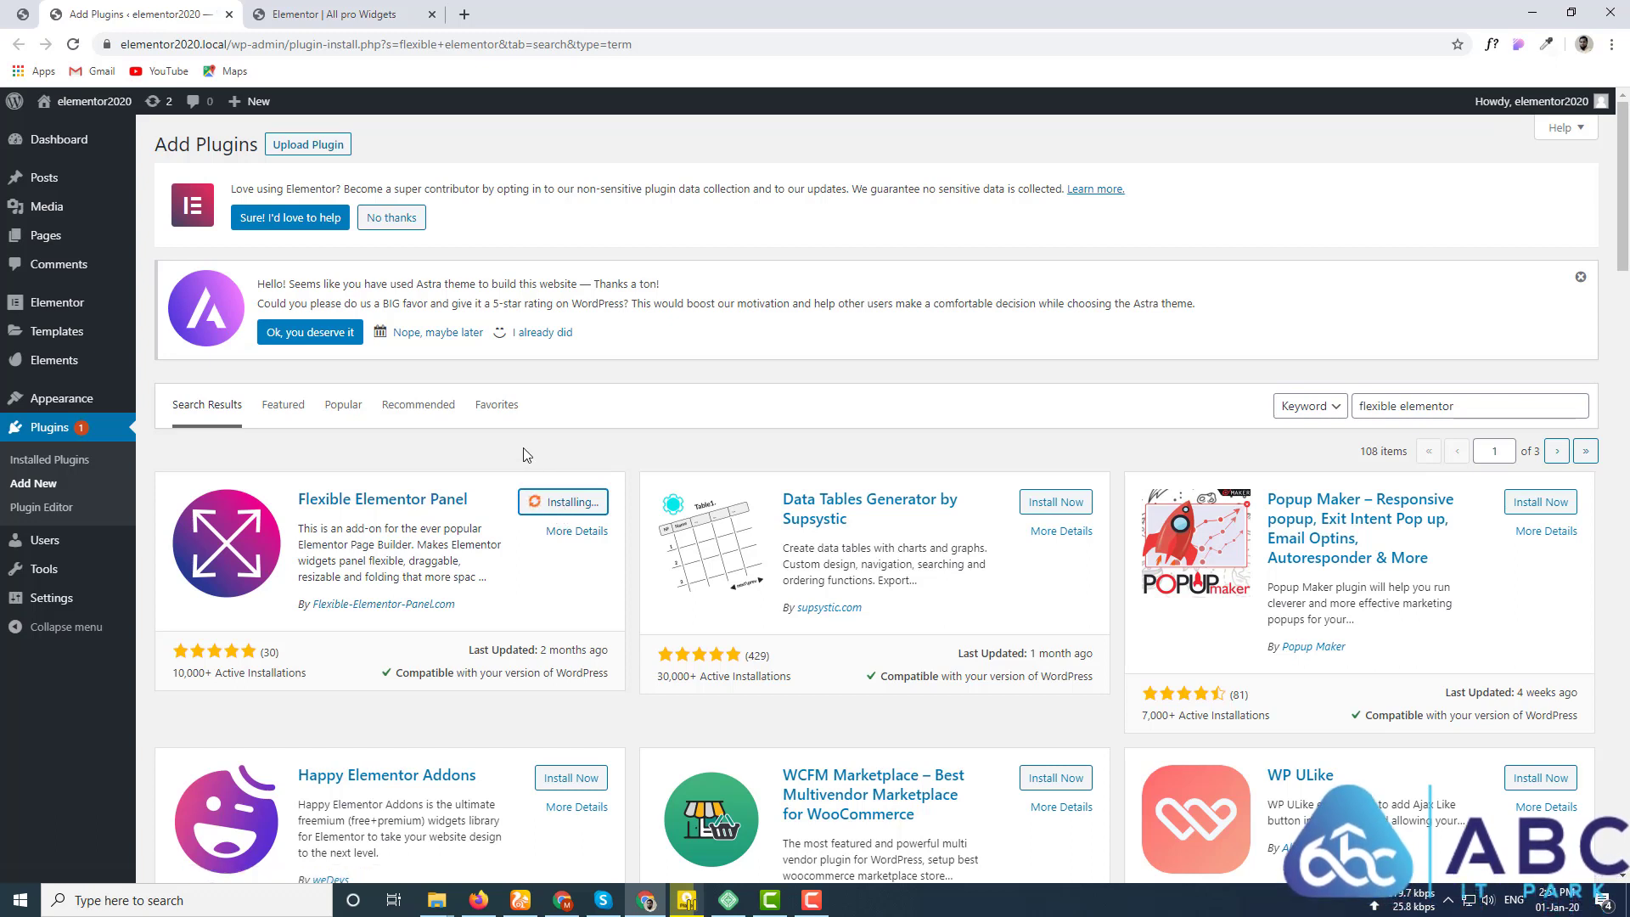
left_click(578, 506)
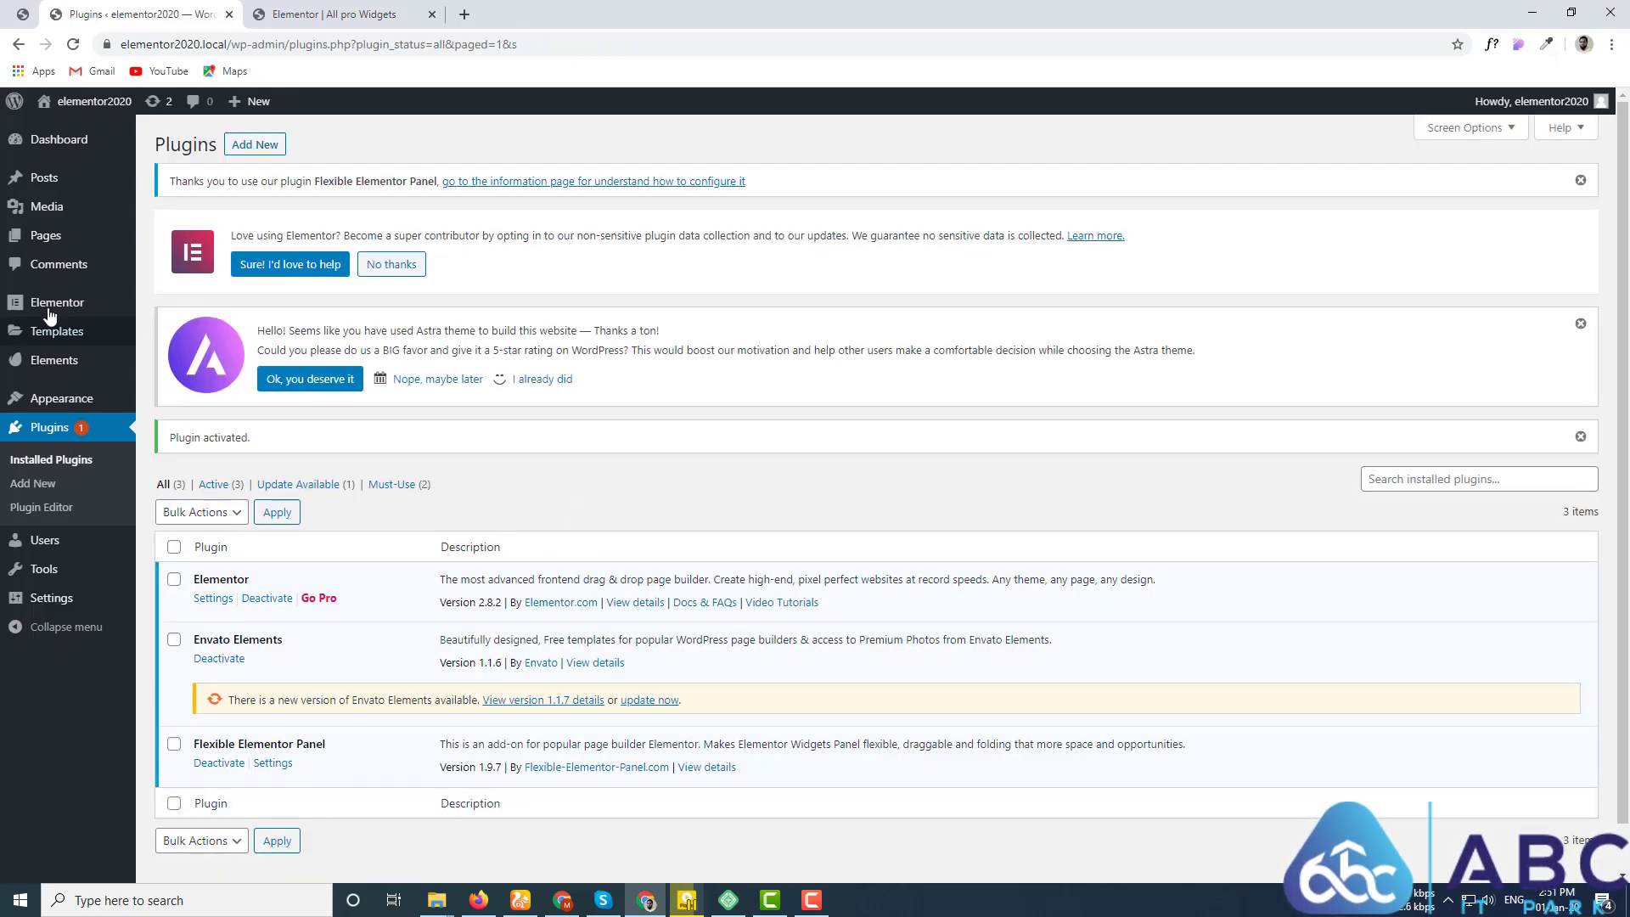
Step: Return to the Graphic Design page and reopen it in the Elementor editor
left_click(23, 12)
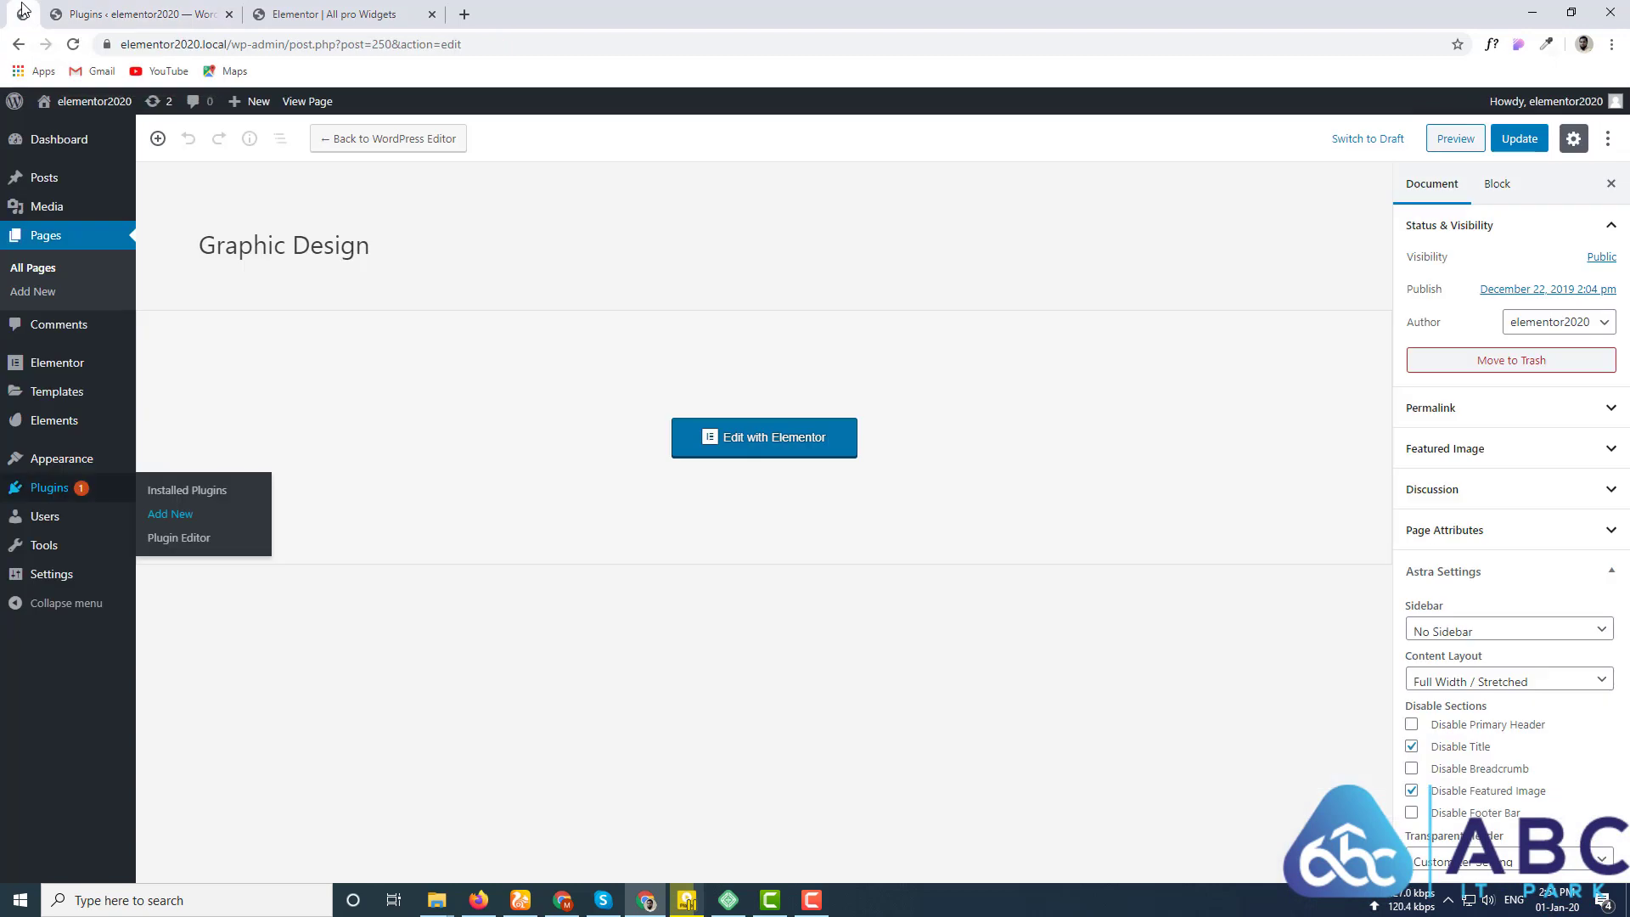
left_click(773, 440)
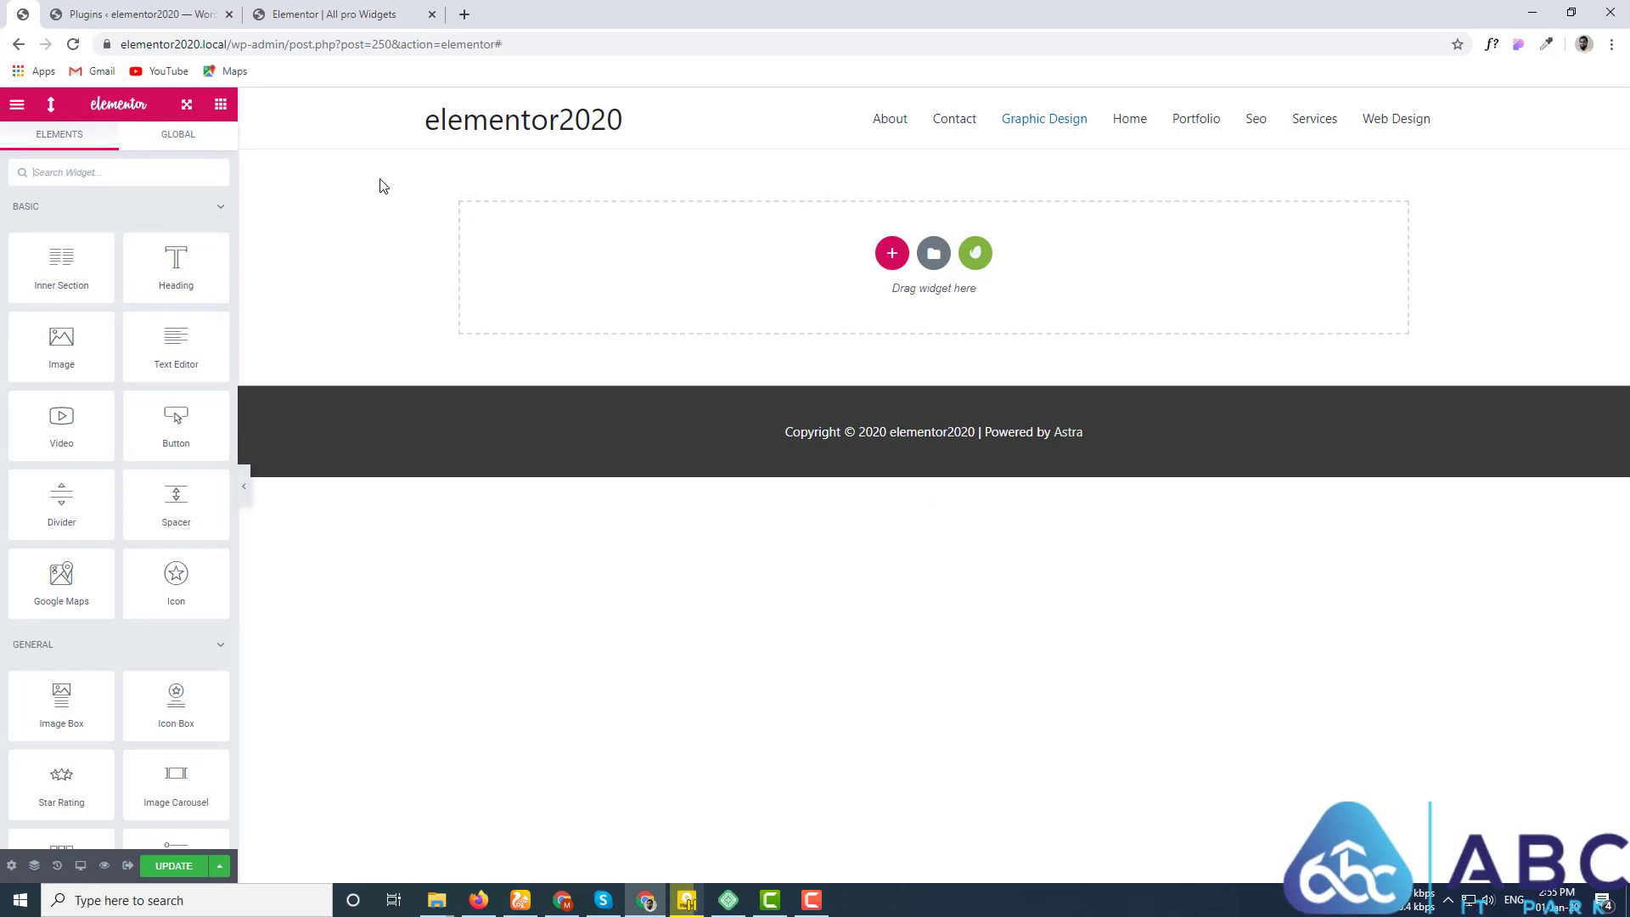
Step: Fold the Elementor panel up to its header and unfold it again, twice in a row
left_click(51, 108)
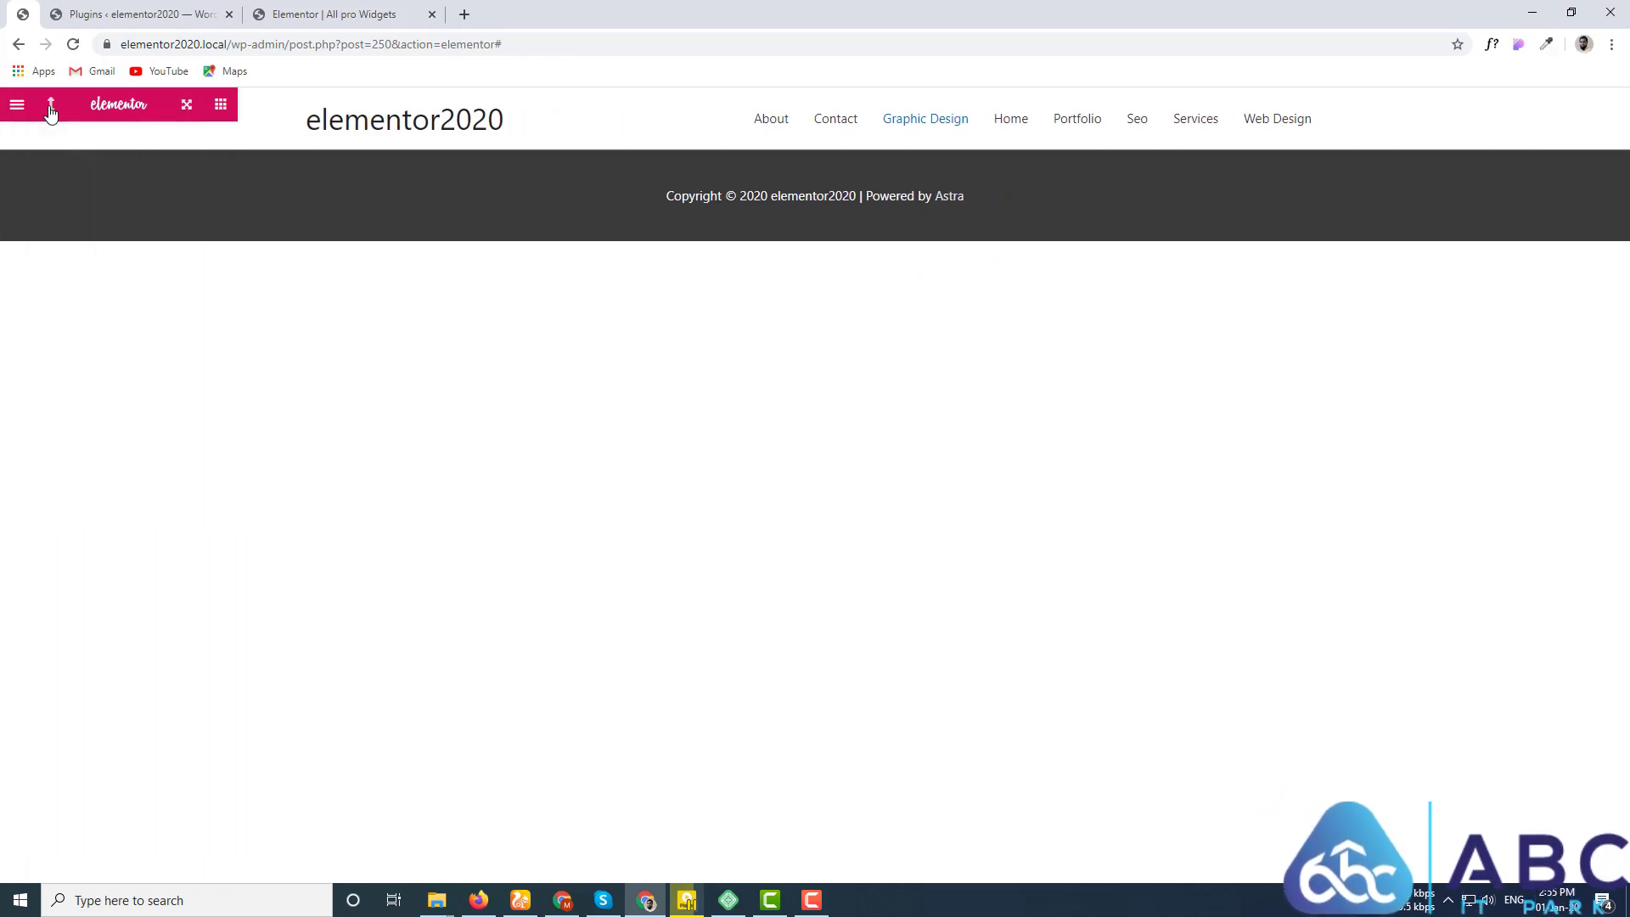
left_click(51, 108)
left_click(51, 108)
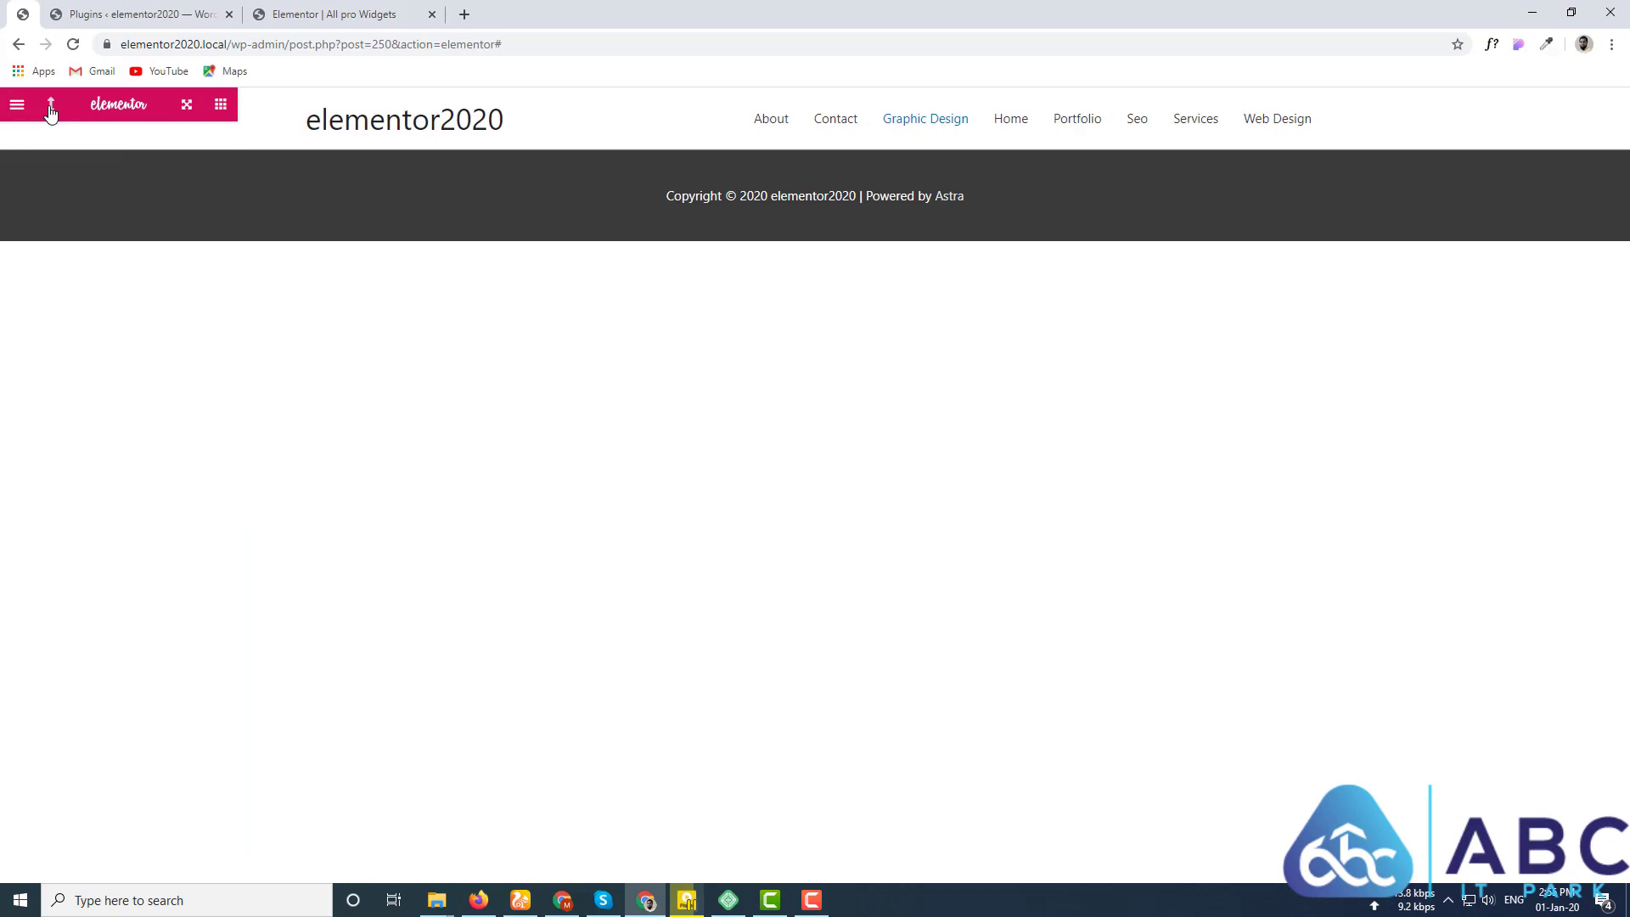
left_click(56, 107)
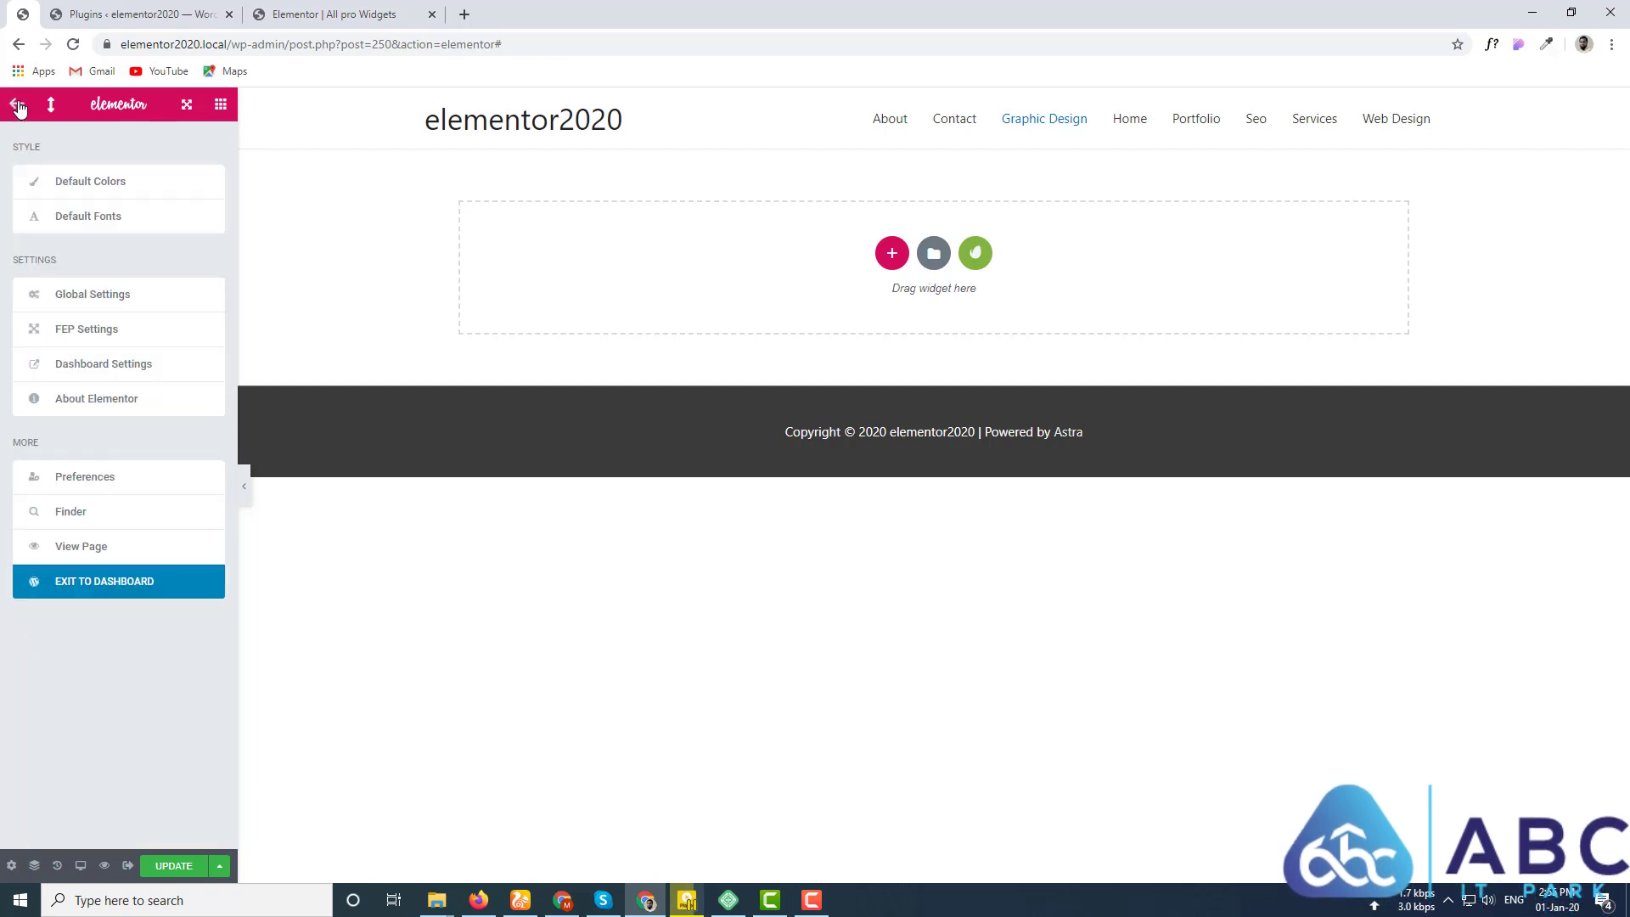
Step: Open the FEP settings and switch the draggable panel option off and back on
left_click(94, 332)
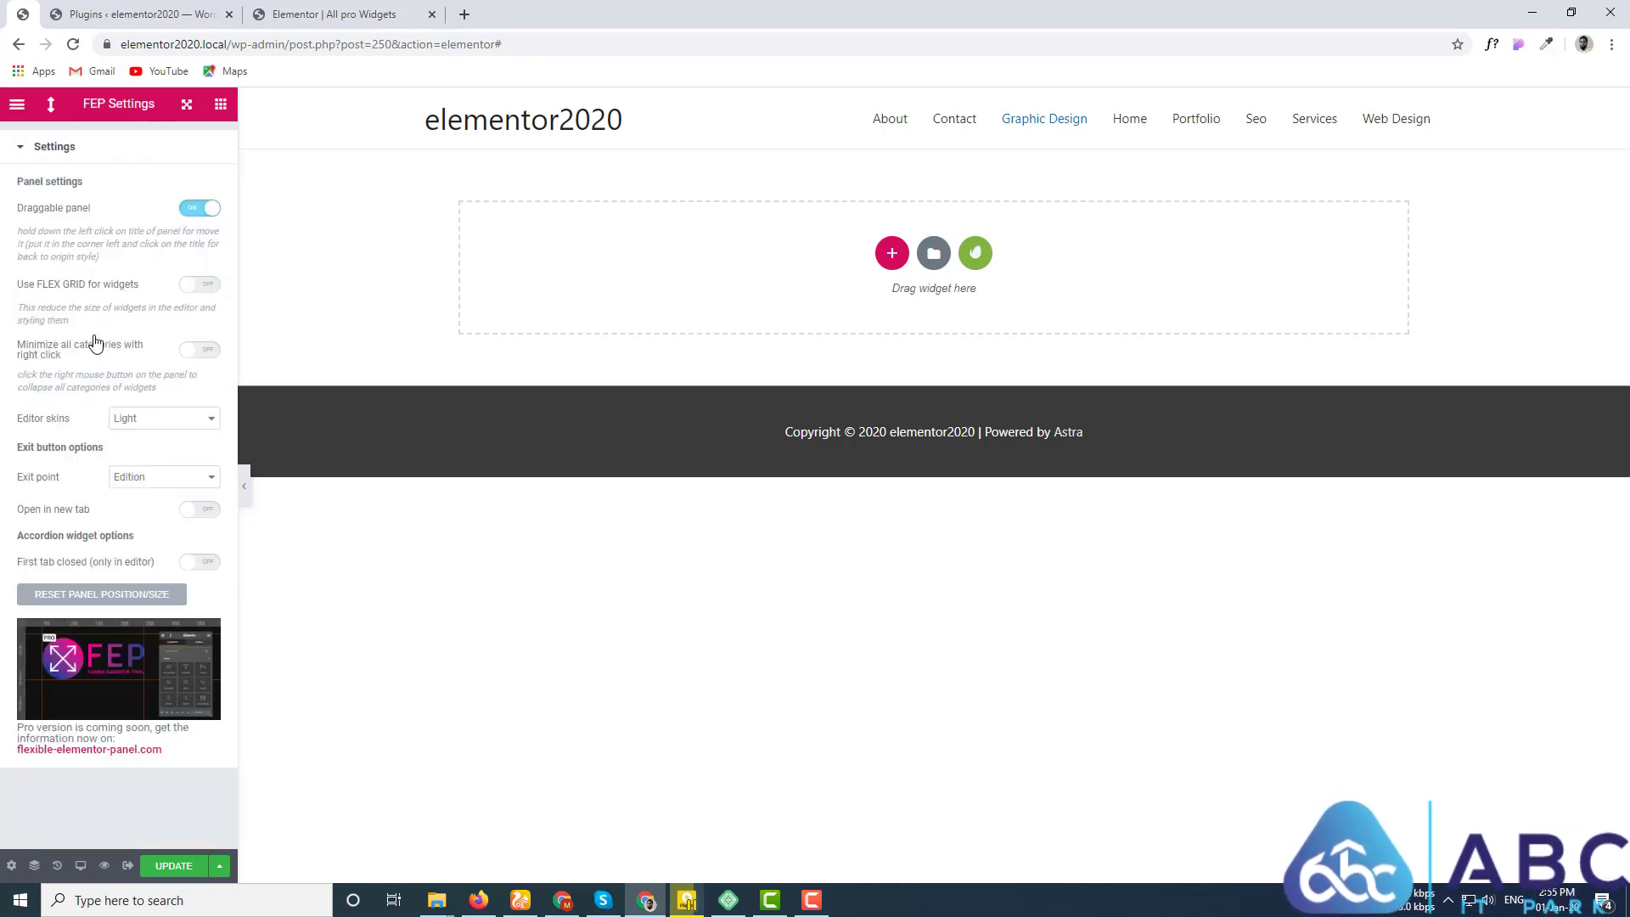
left_click(200, 210)
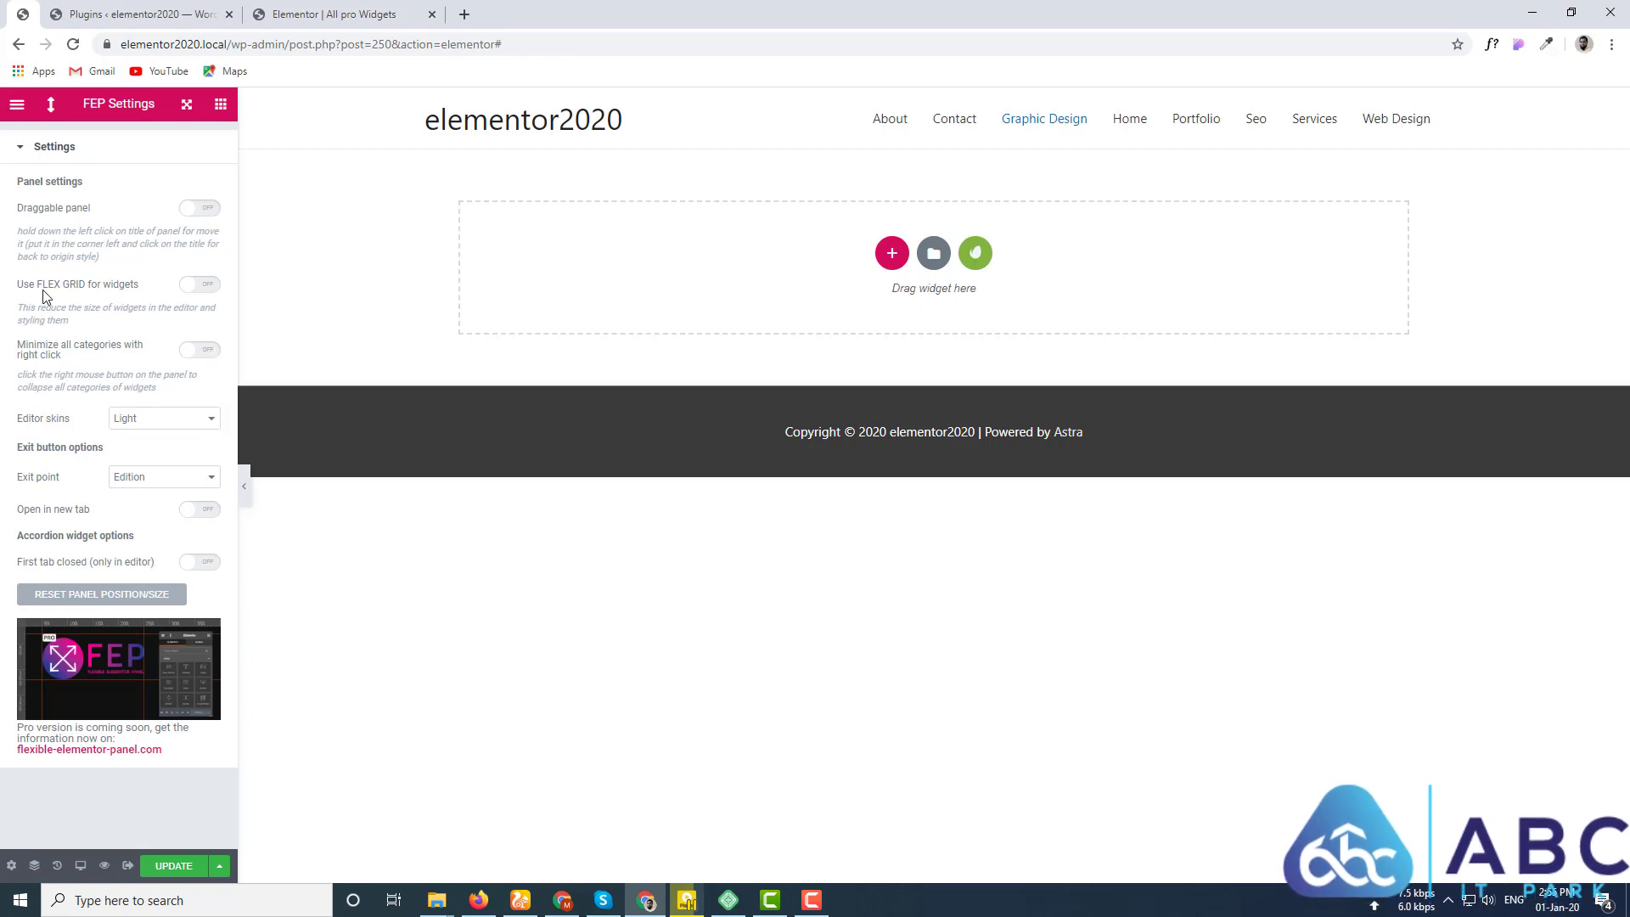
left_click(202, 213)
Step: Float the Elementor panel over the page, enlarge it and move it to different spots
left_click_drag(117, 103, 613, 211)
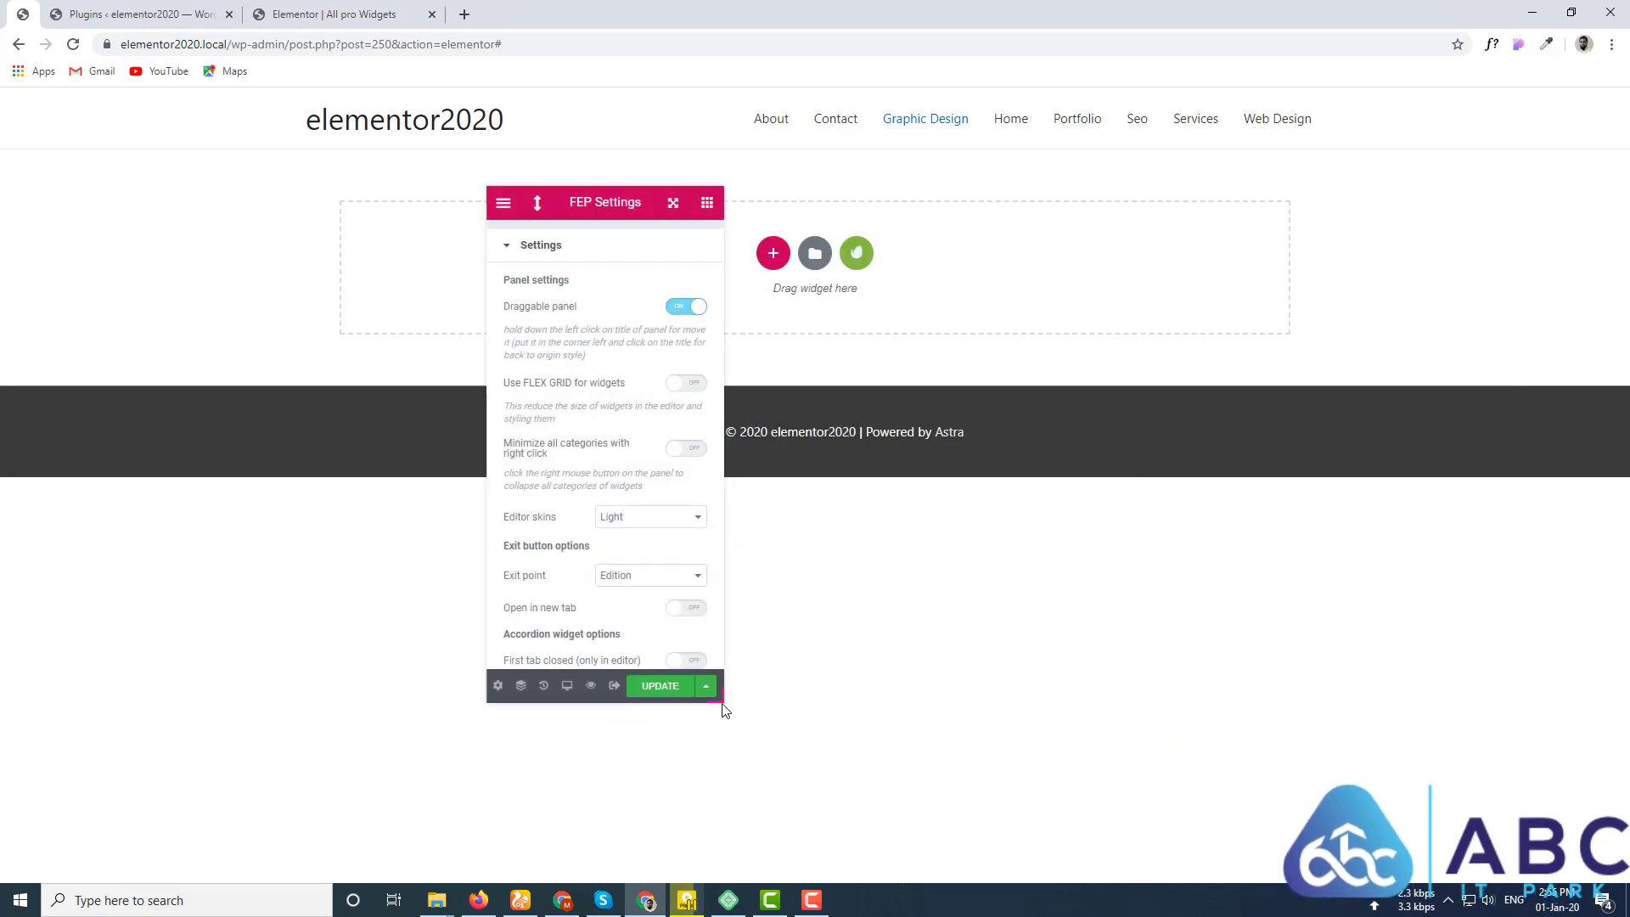
left_click_drag(723, 699, 955, 839)
left_click_drag(670, 207, 460, 159)
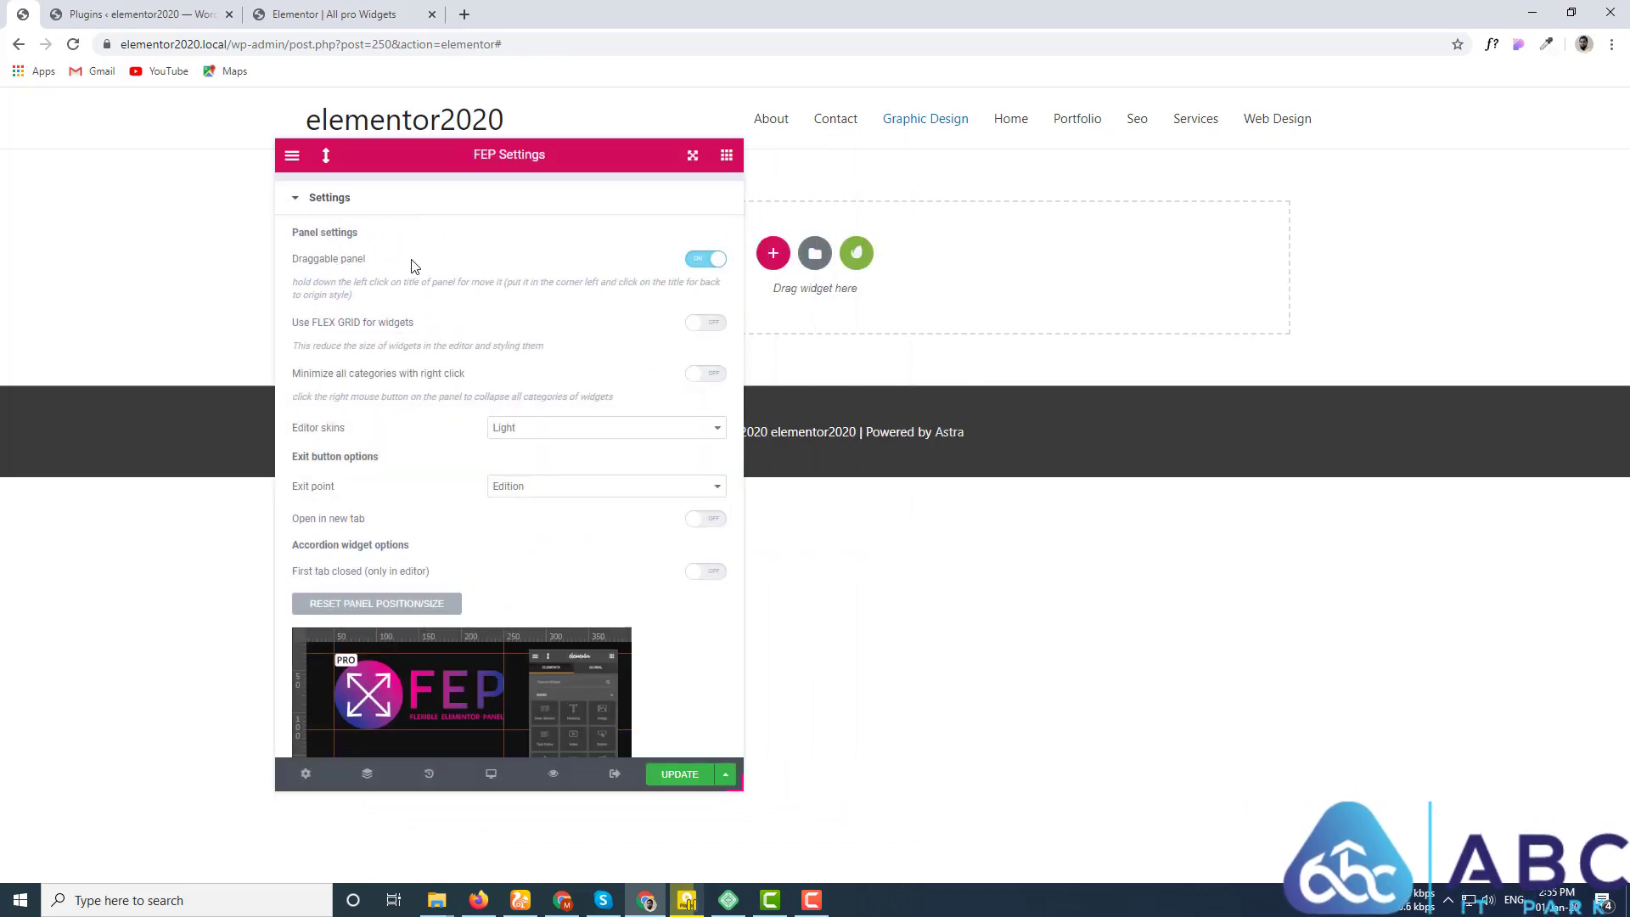
left_click_drag(531, 141, 348, 132)
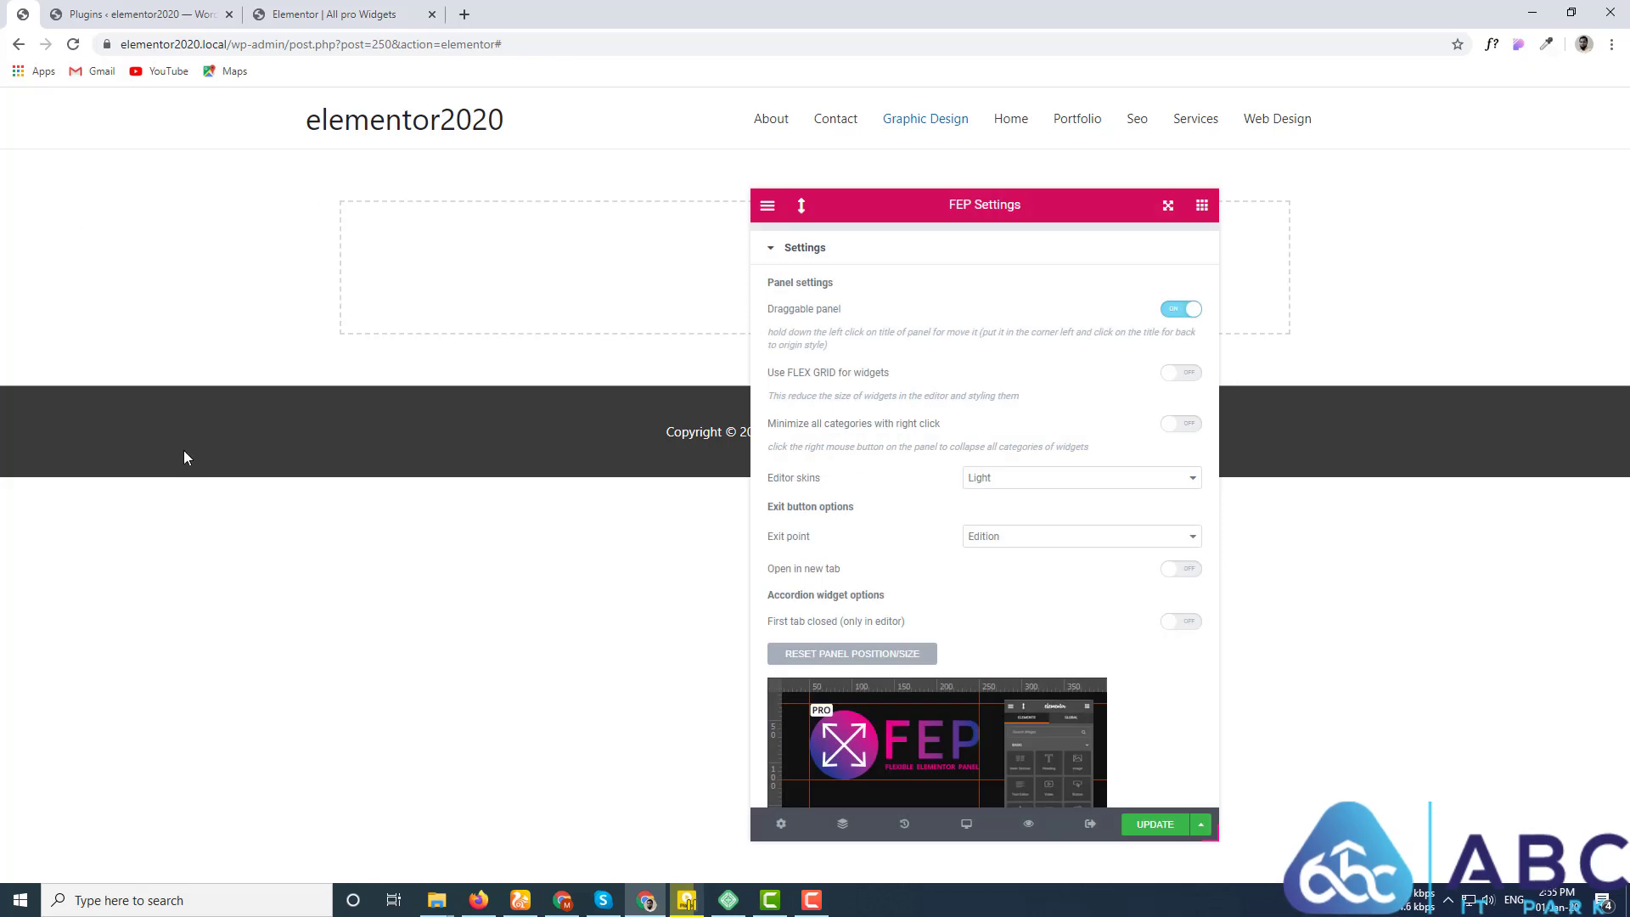
Step: Dock the floating panel at the page's left edge, and hide and reshow it once
left_click_drag(1011, 205, 128, 93)
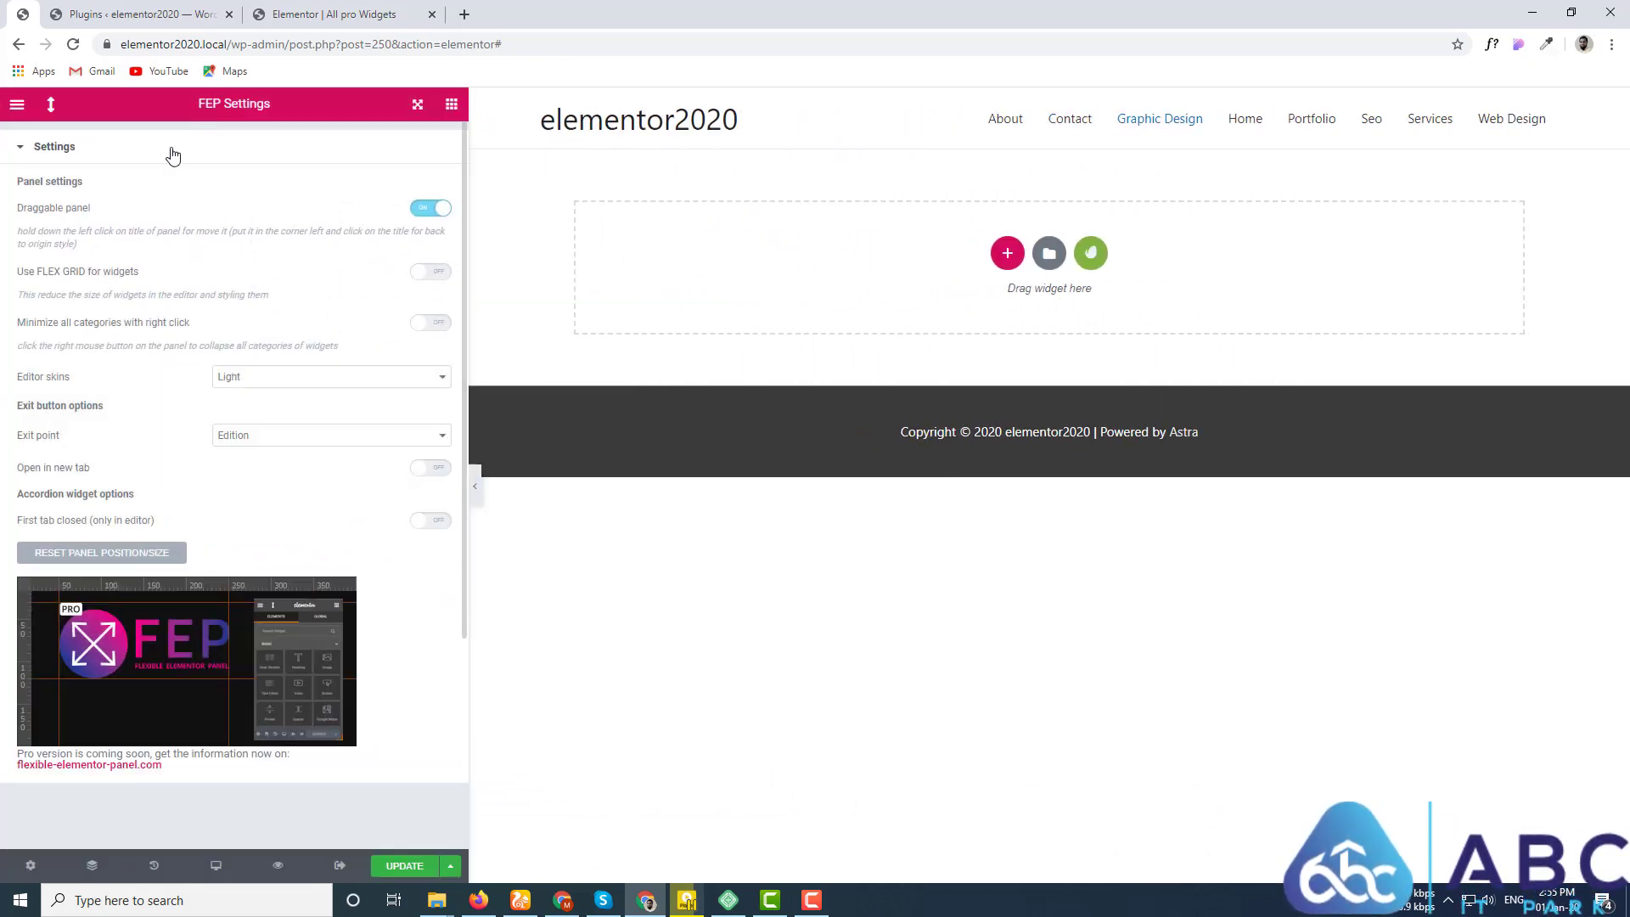
left_click(477, 490)
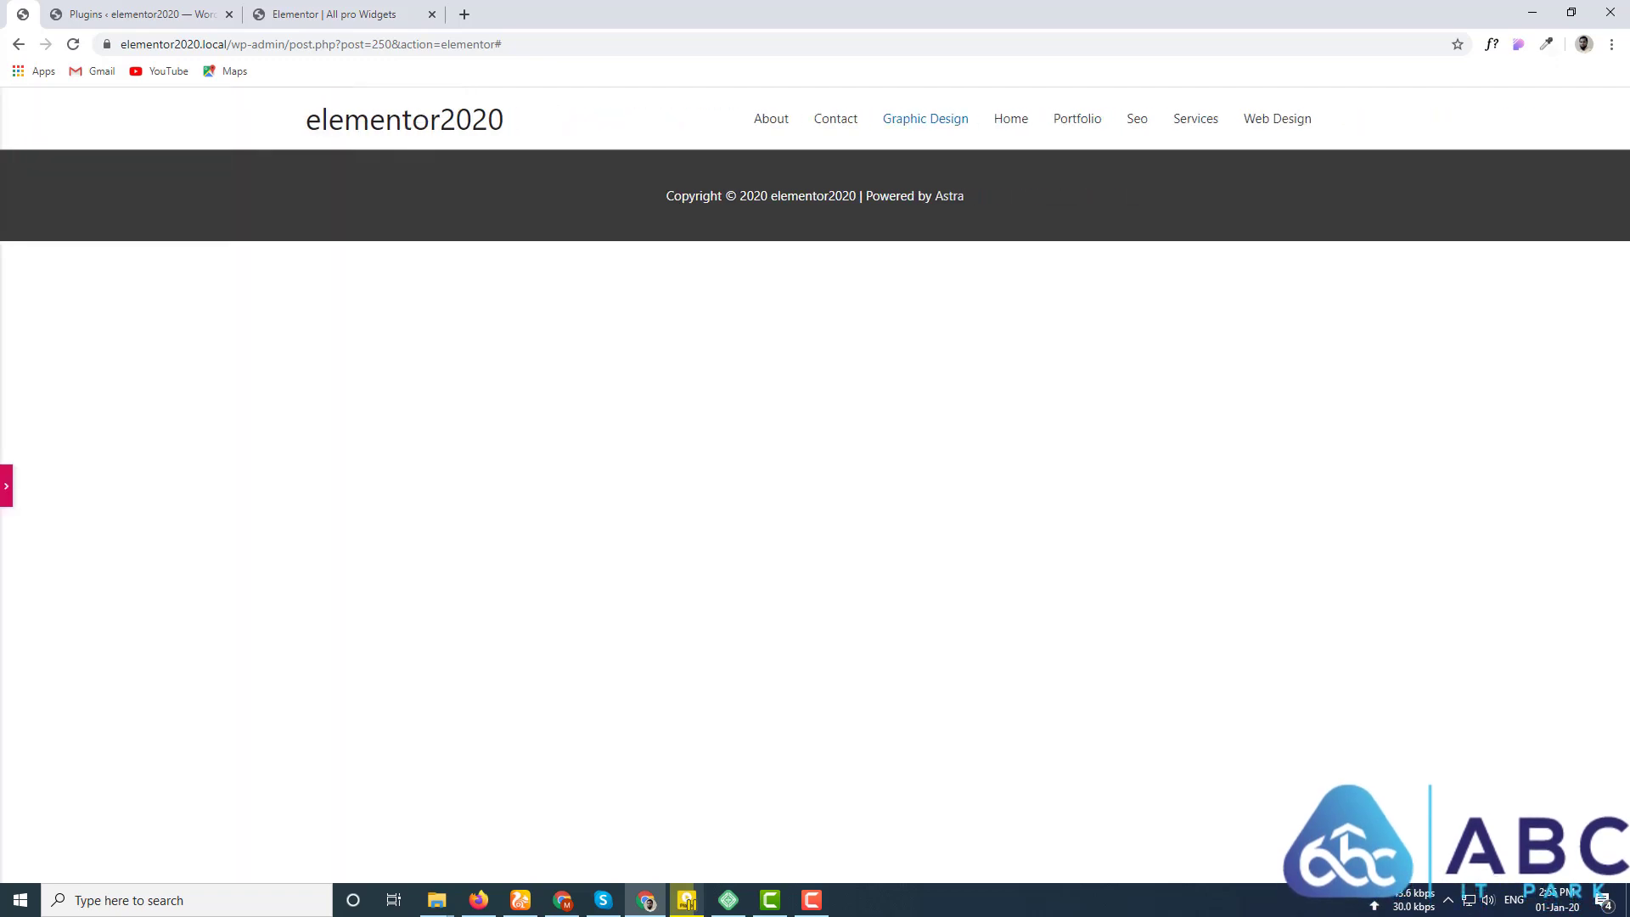
left_click(7, 488)
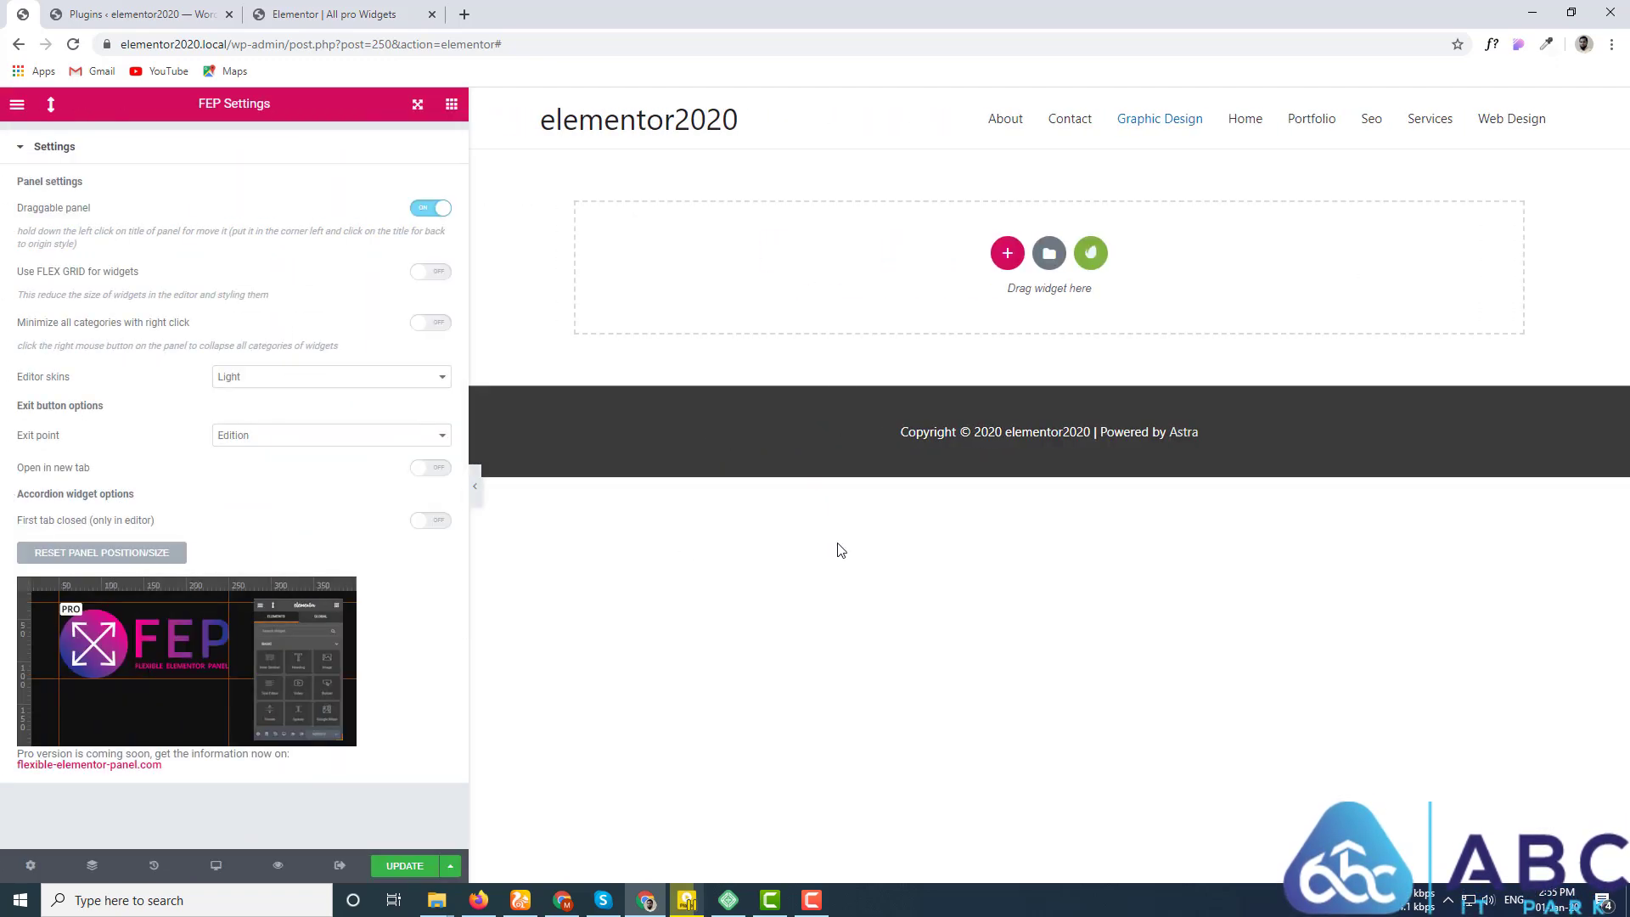
Step: Float the docked panel over the page again and switch it from FEP settings to the widget list
left_click(240, 106)
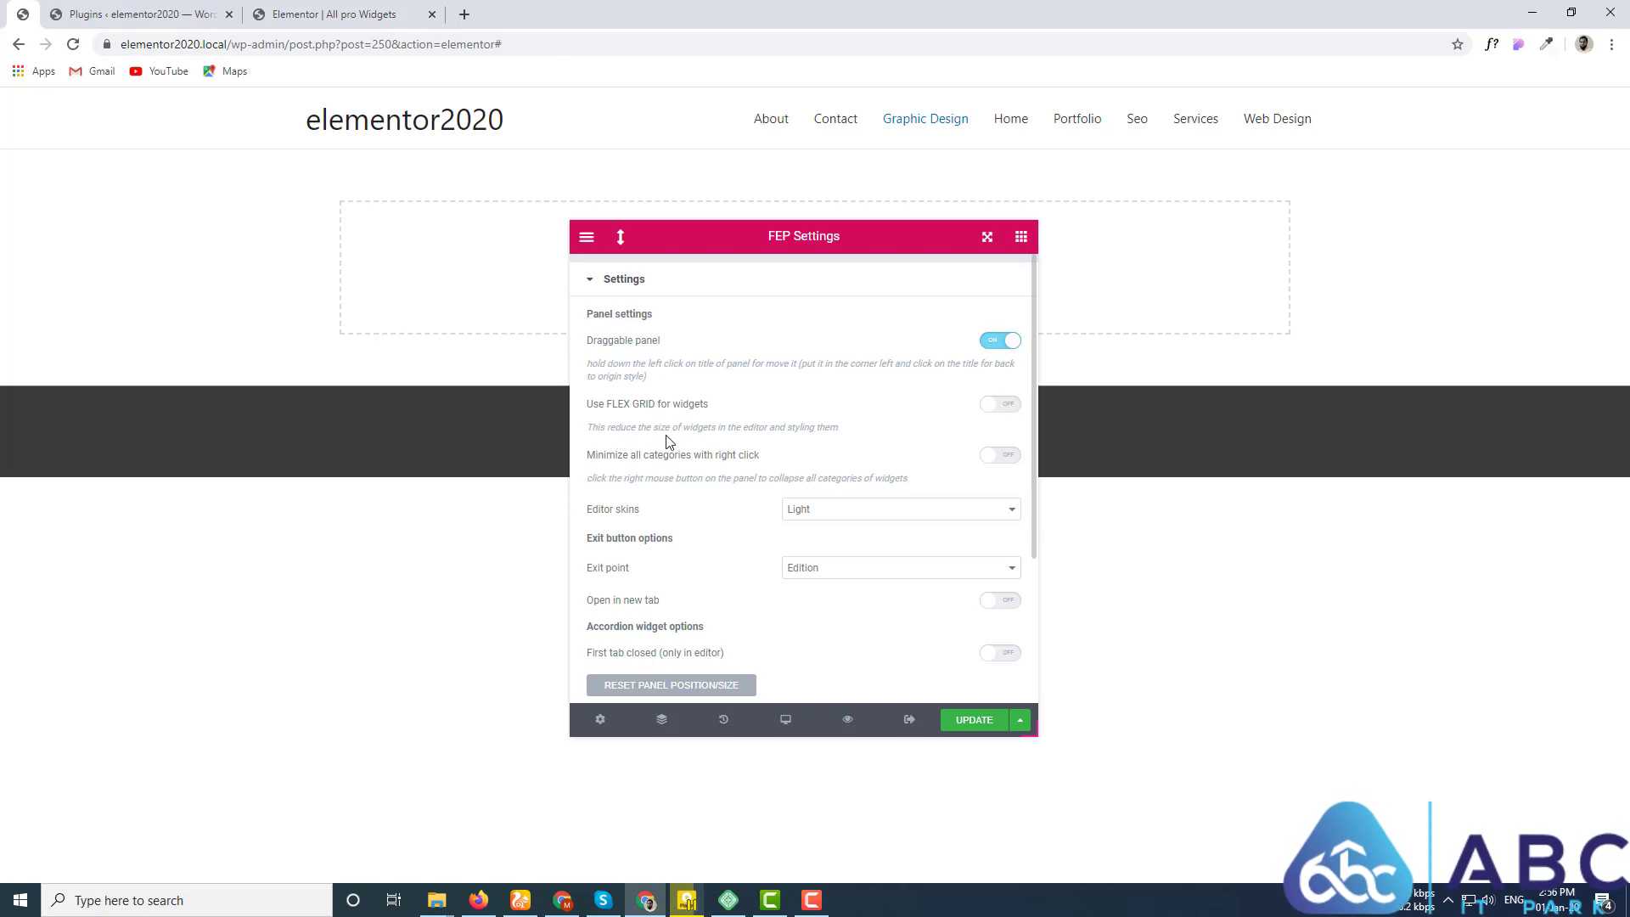
left_click_drag(751, 235, 377, 172)
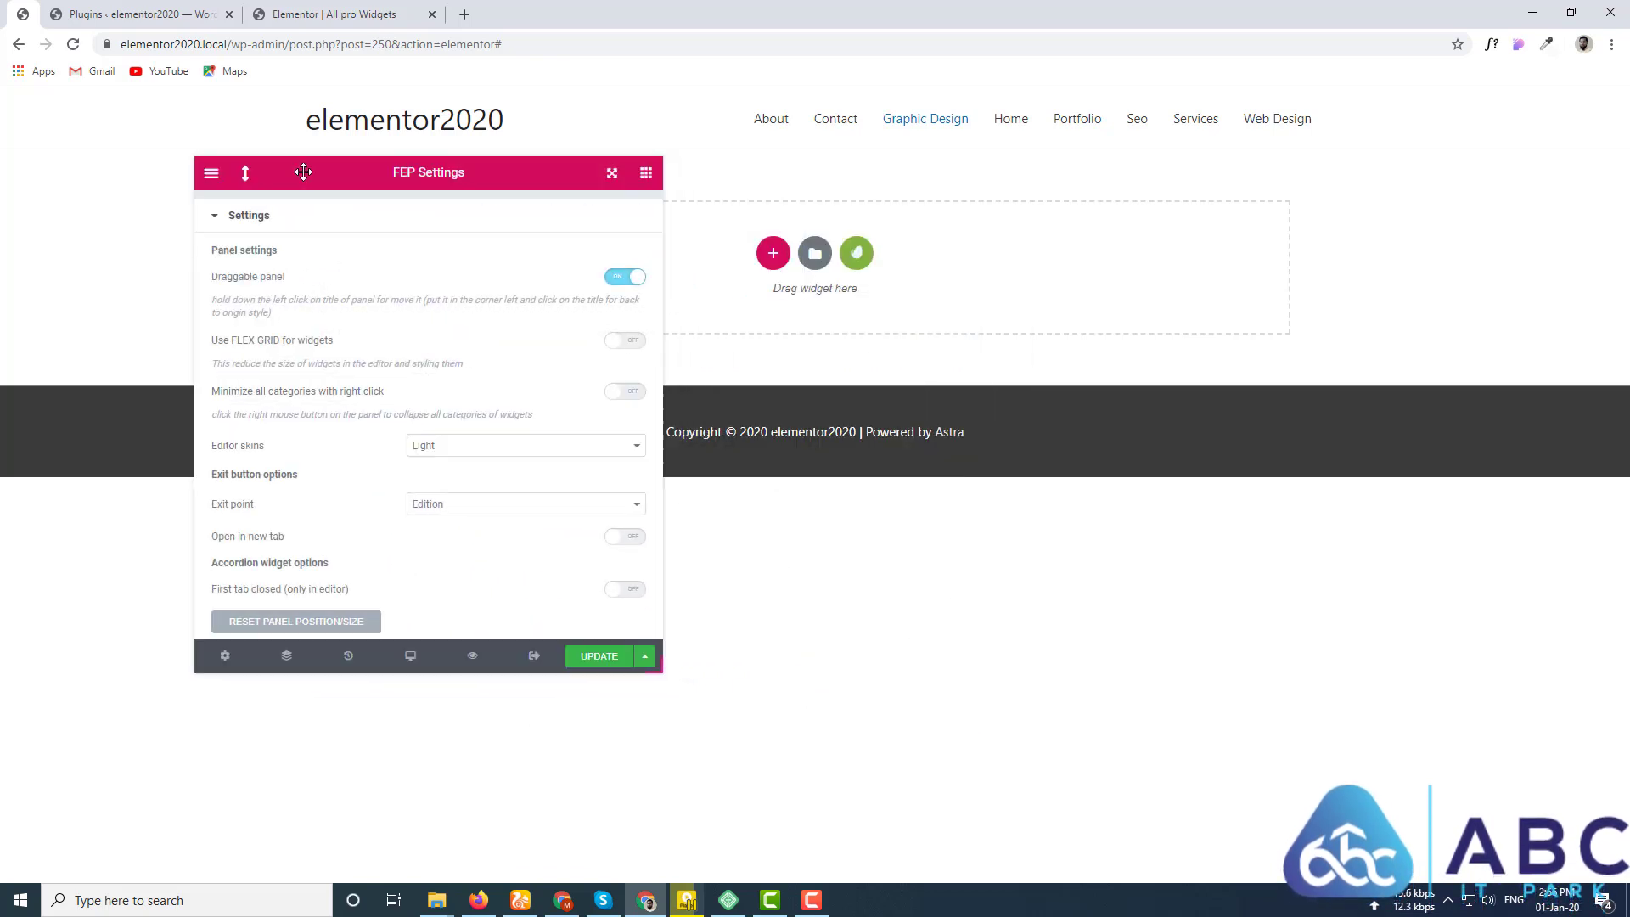
left_click(211, 177)
left_click(211, 174)
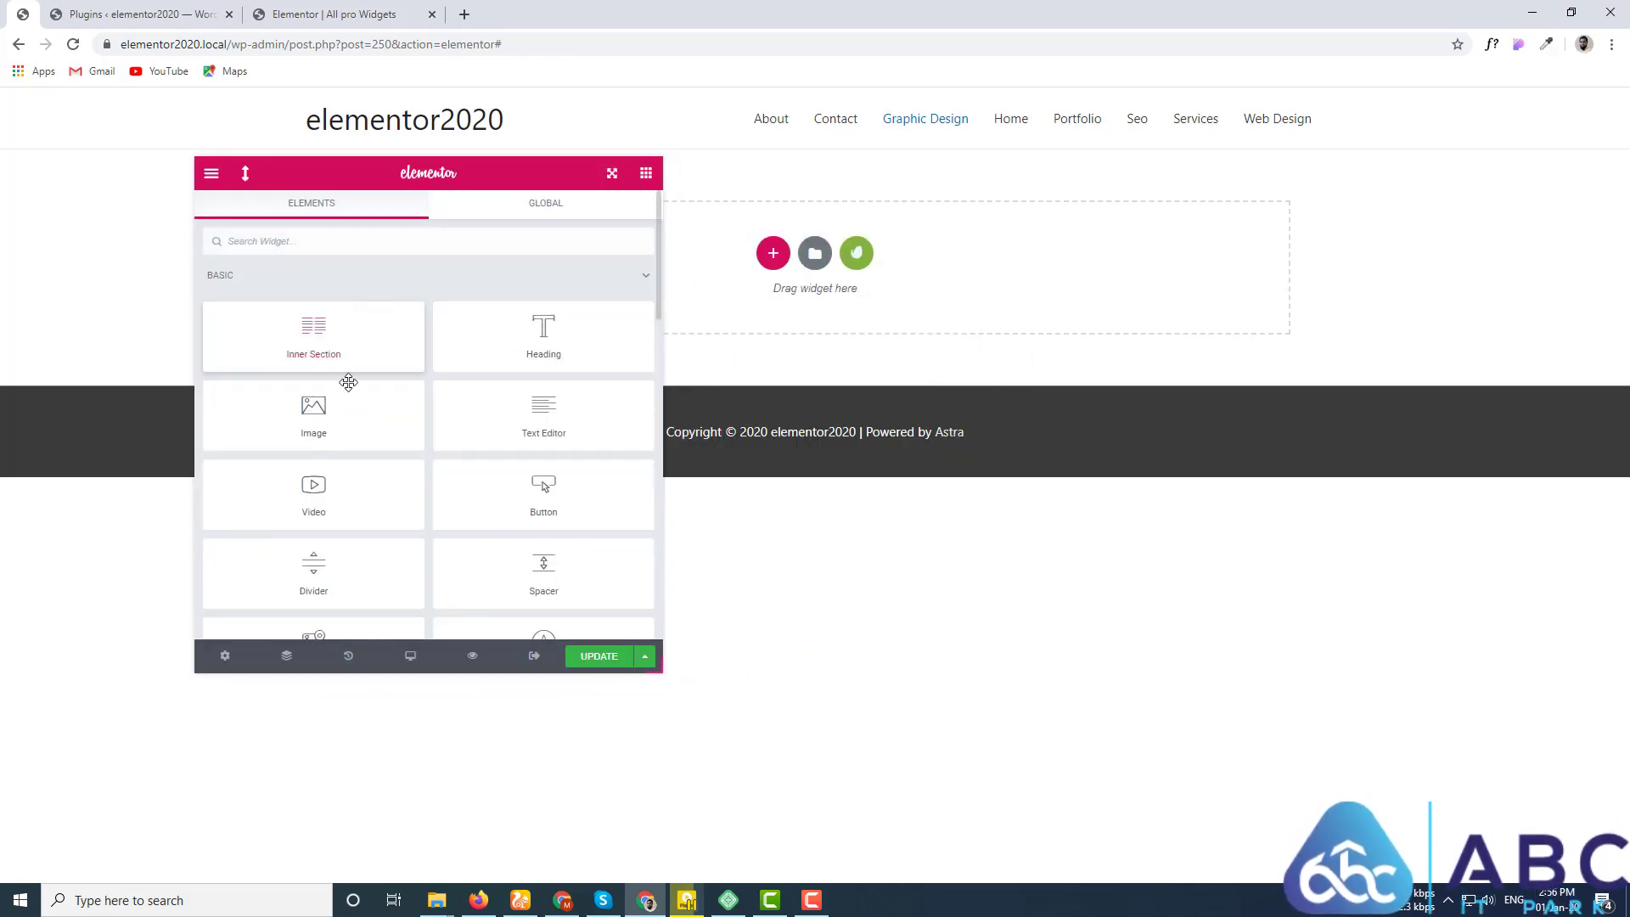
Step: Dock the panel at the page's left edge and reduce its width
left_click_drag(501, 171, 287, 141)
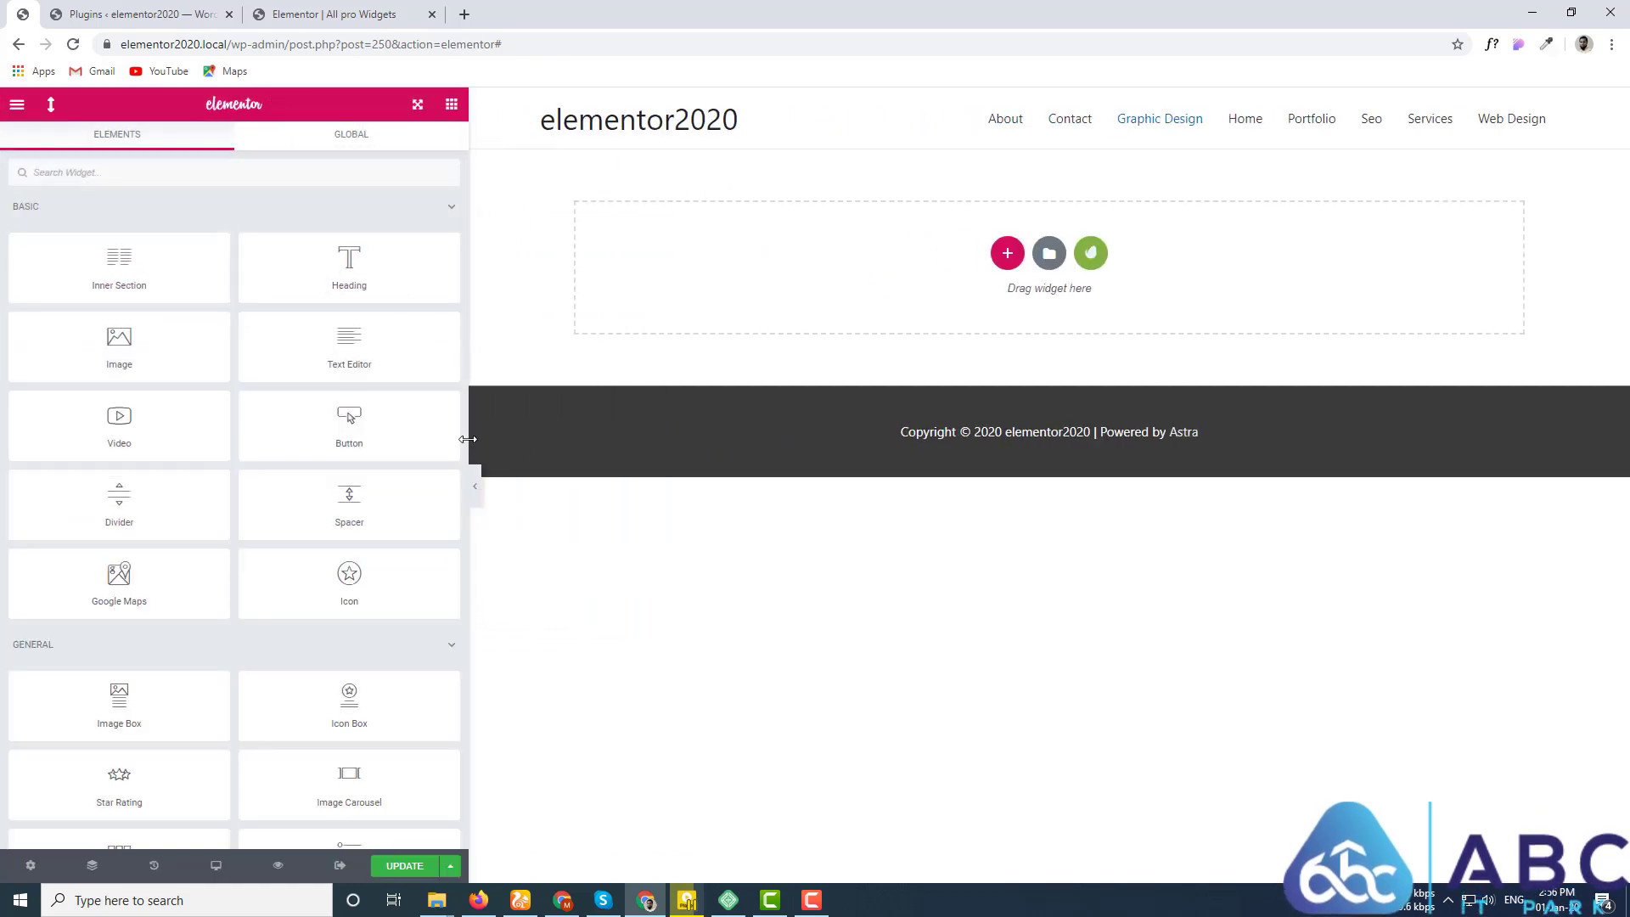
left_click_drag(463, 439, 290, 436)
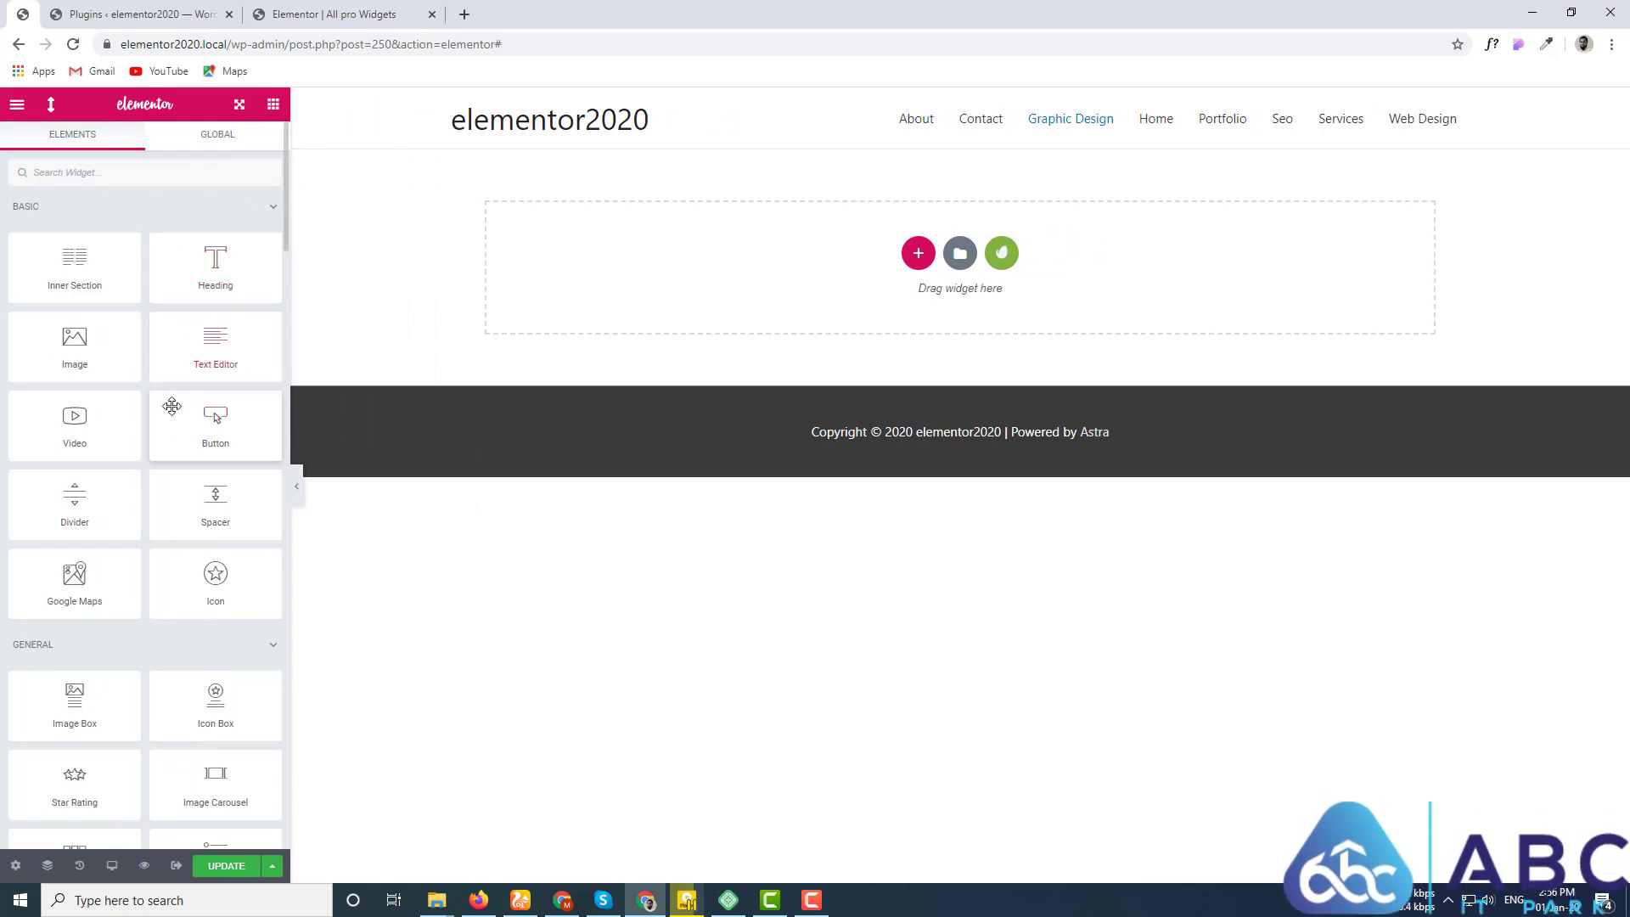
Step: Enable the FLEX GRID option for widgets in the FEP settings and return to the widget list
left_click(17, 108)
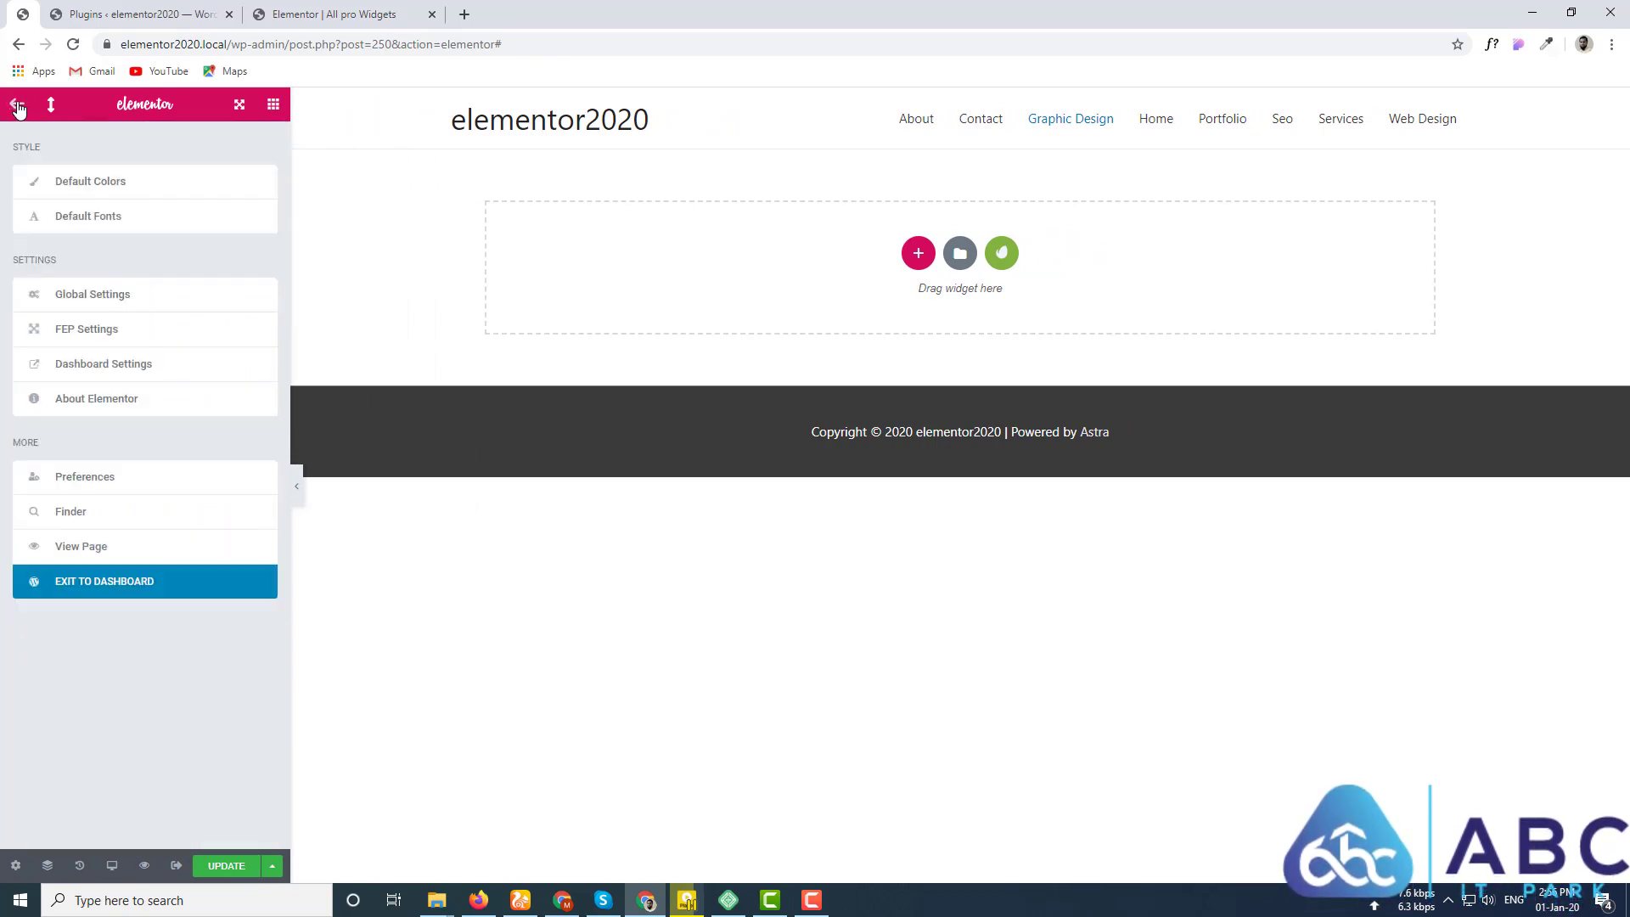
left_click(131, 326)
left_click(265, 274)
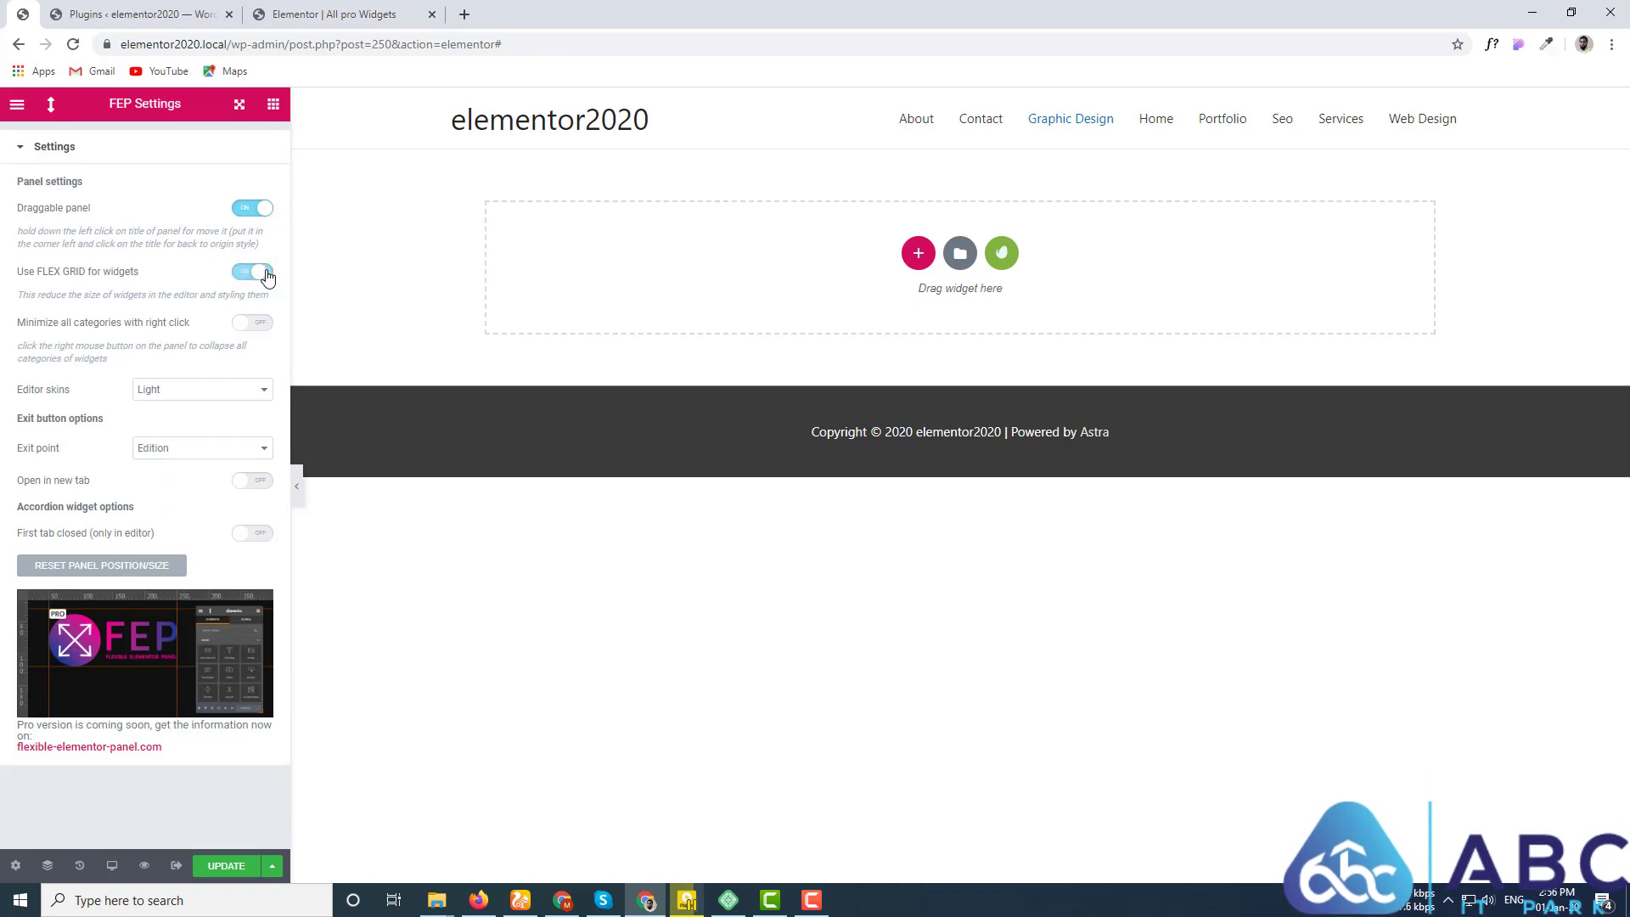
left_click(273, 106)
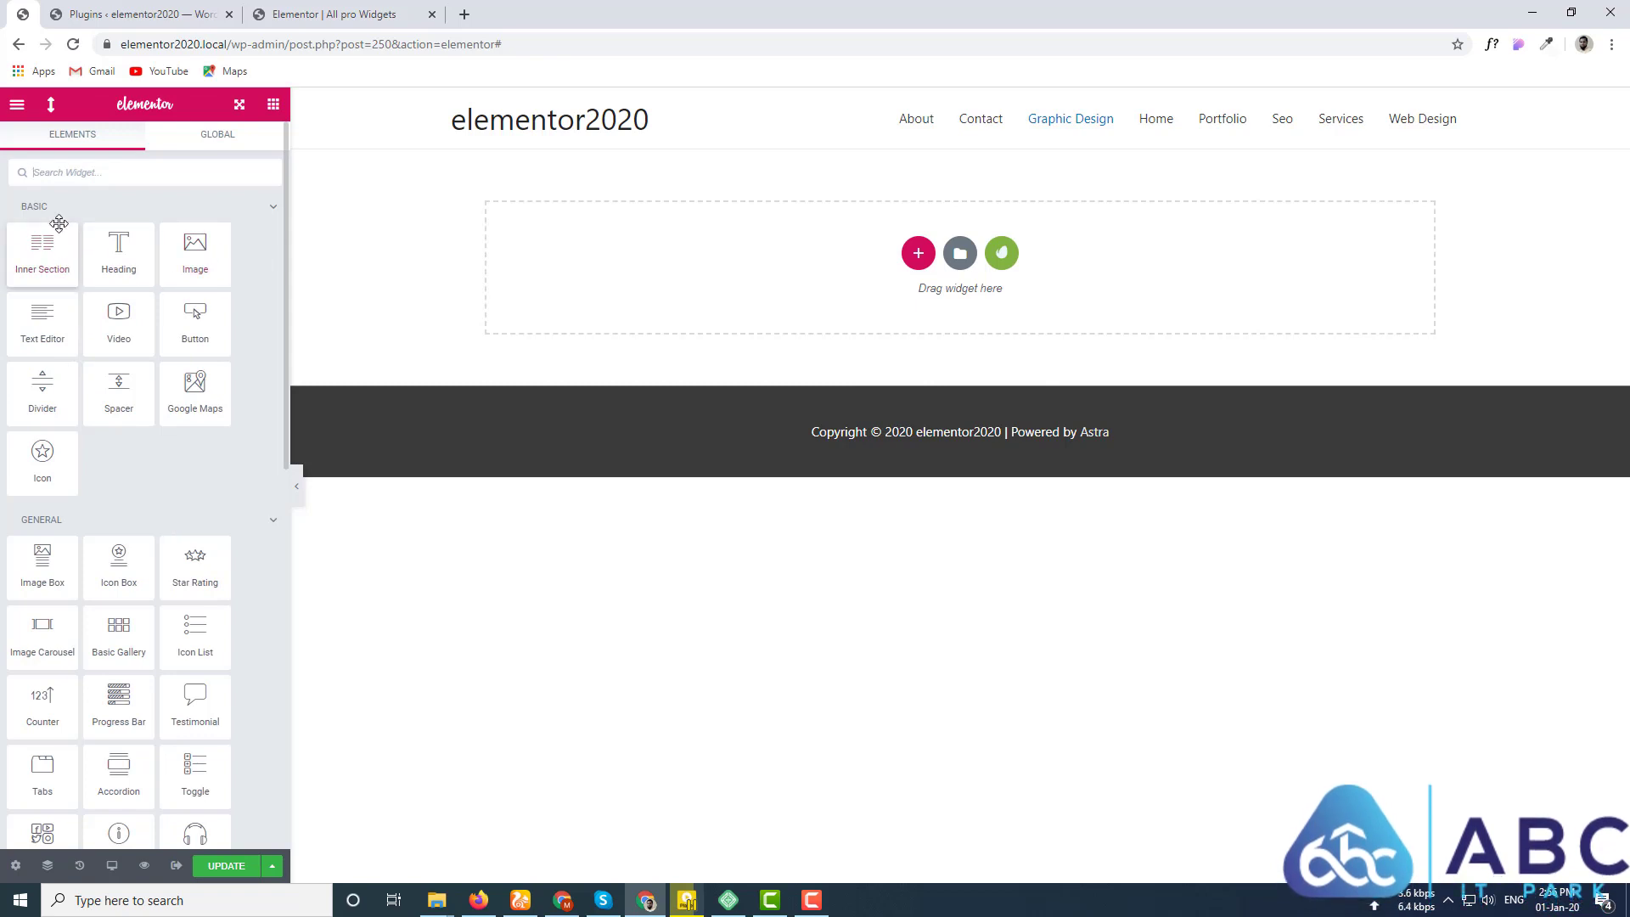
Step: Narrow the docked panel to fit its three widget columns and look through the whole widget list
scroll(100, 538, "down", 4)
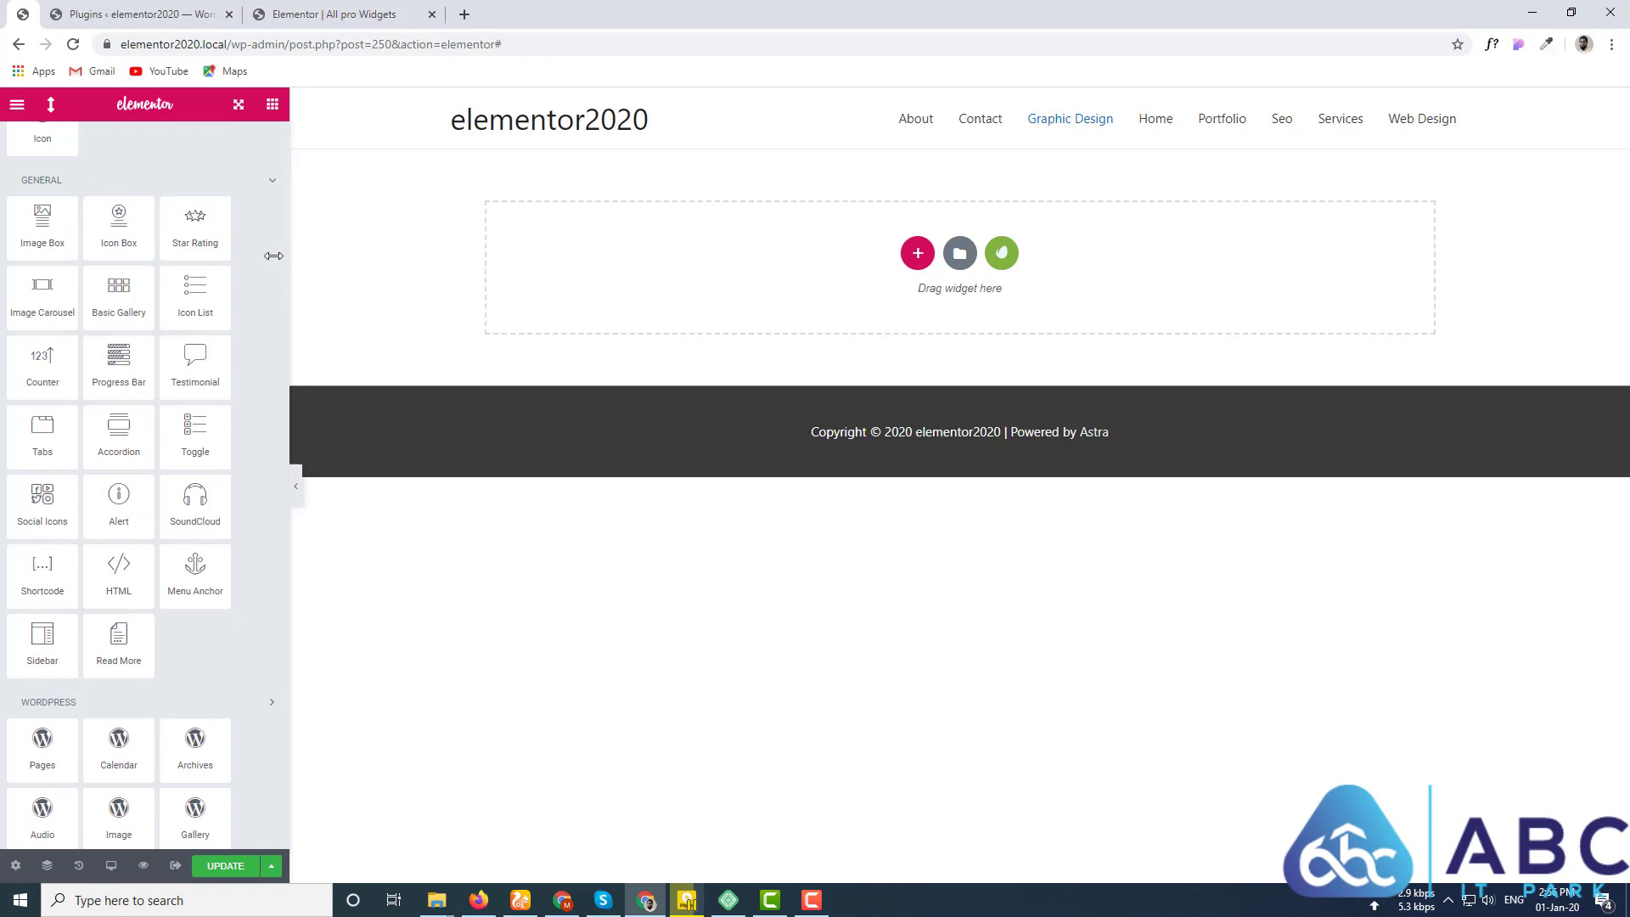
left_click_drag(288, 260, 239, 259)
scroll(108, 645, "down", 5)
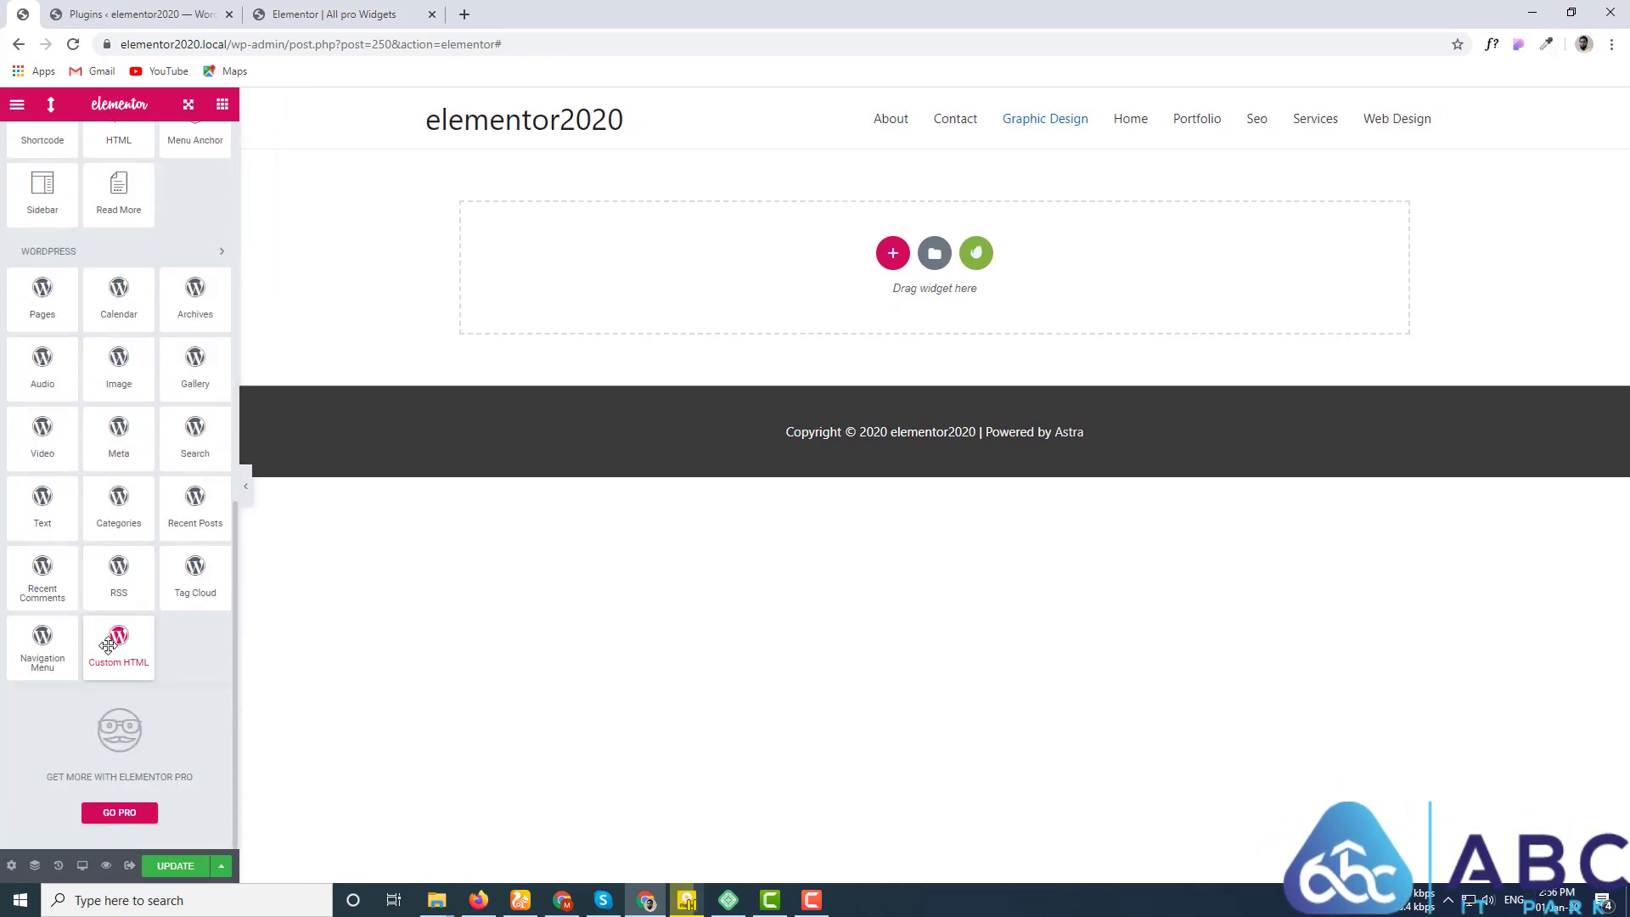
scroll(109, 628, "up", 9)
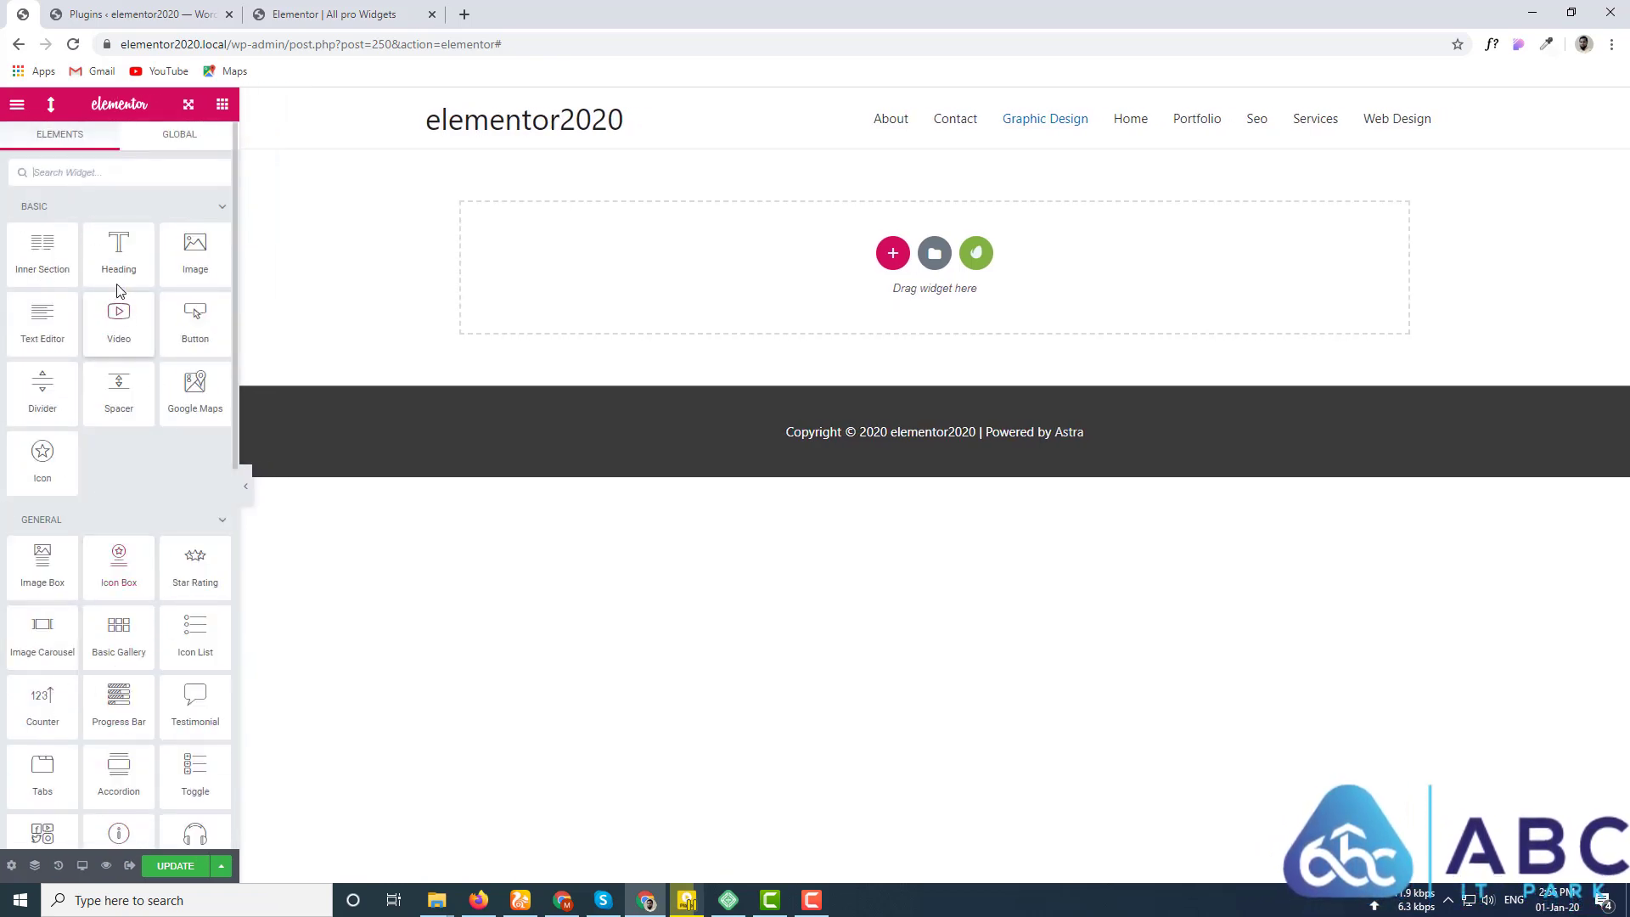
Step: Enable minimizing all categories with right click in the FEP settings and return to the widget list
left_click(17, 103)
left_click(70, 334)
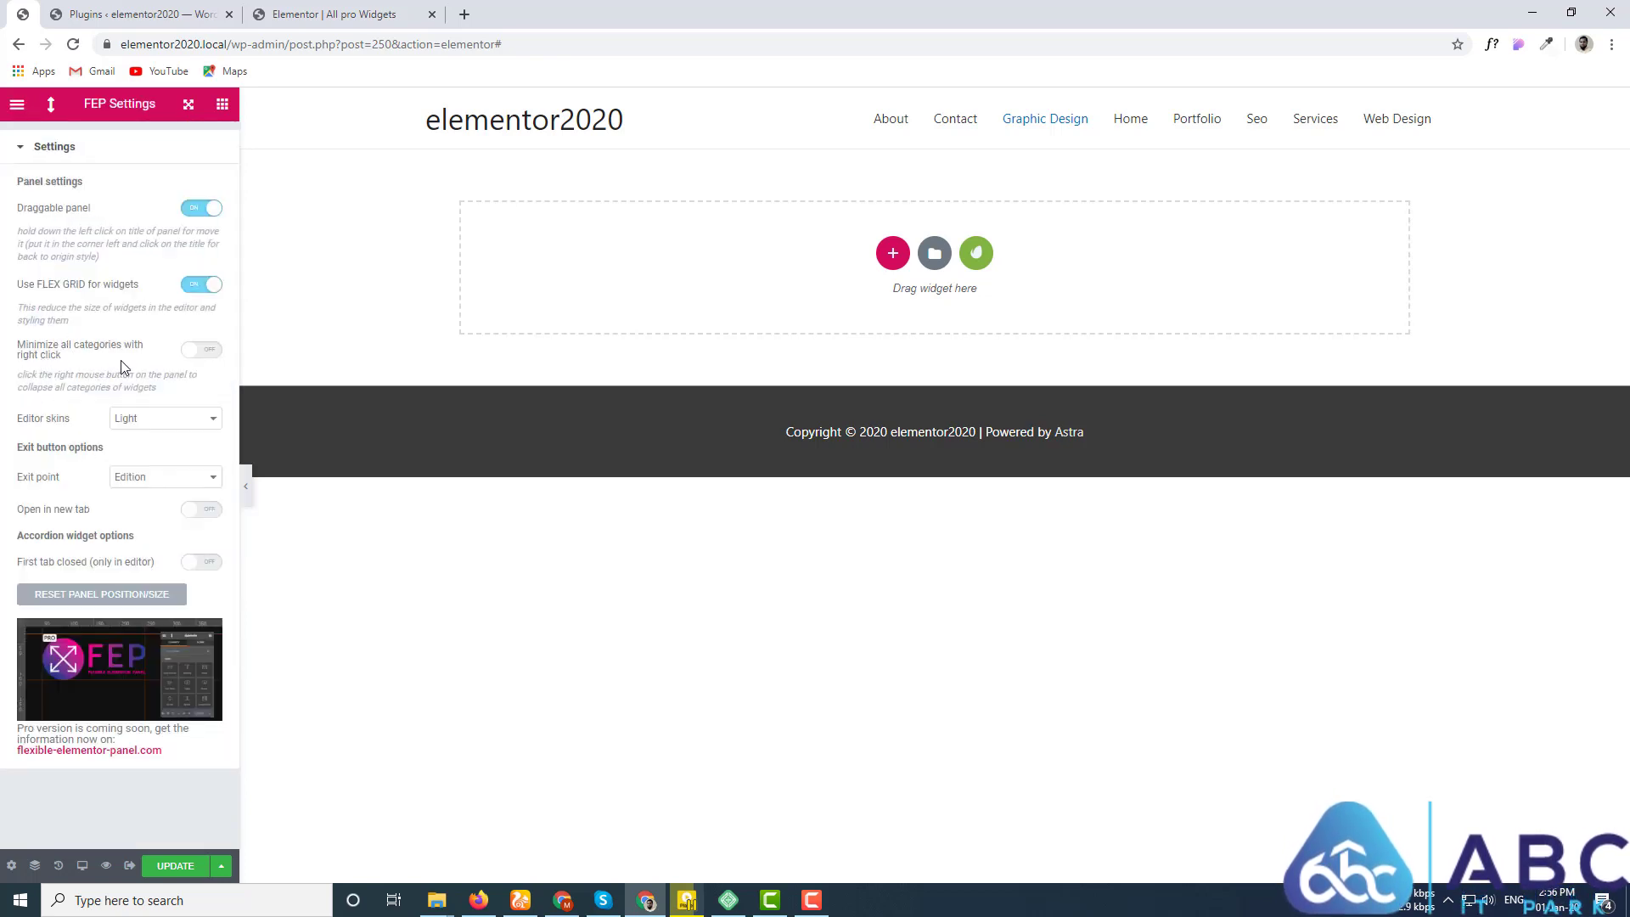
left_click(215, 354)
left_click(219, 111)
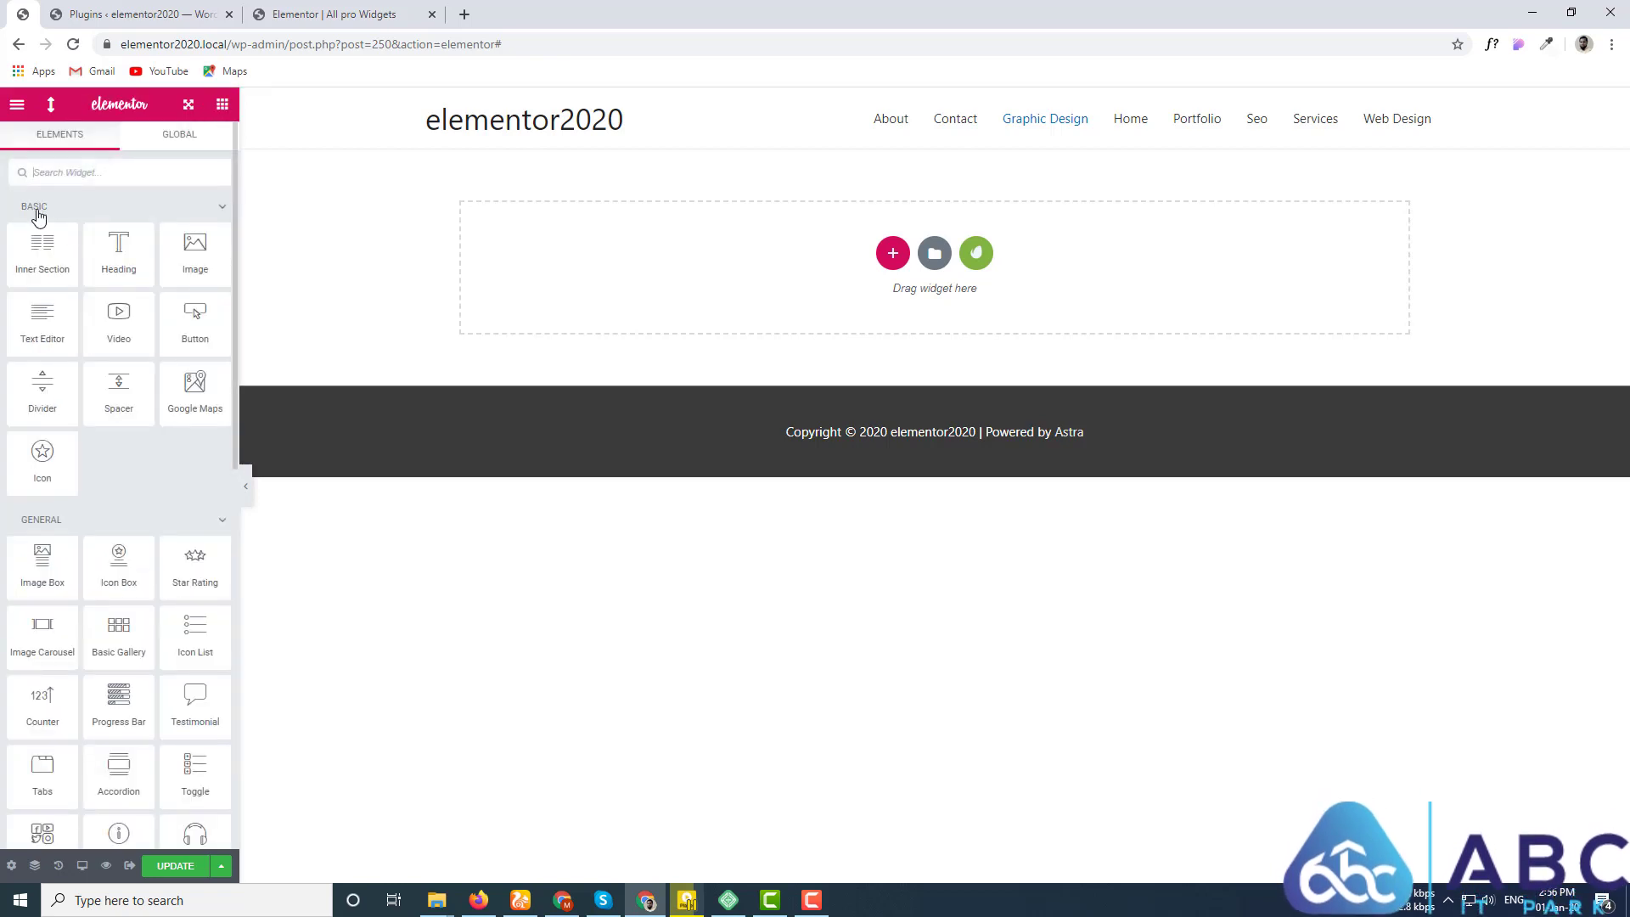
Step: Collapse the Basic and General widget categories individually and expand them again
left_click(38, 212)
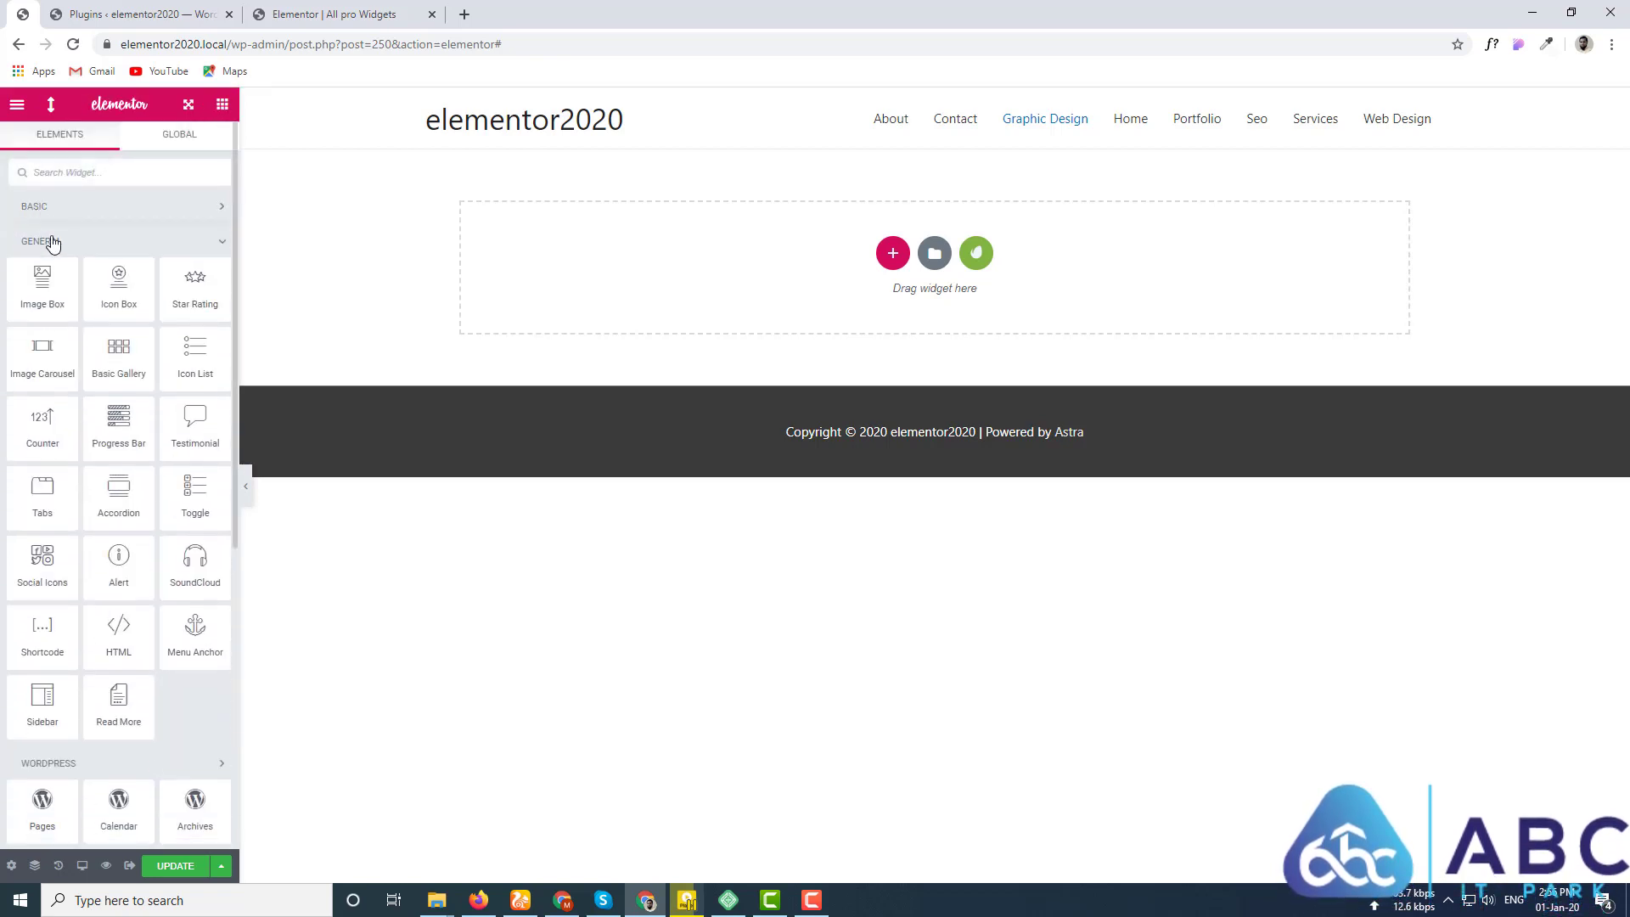
left_click(53, 242)
left_click(49, 209)
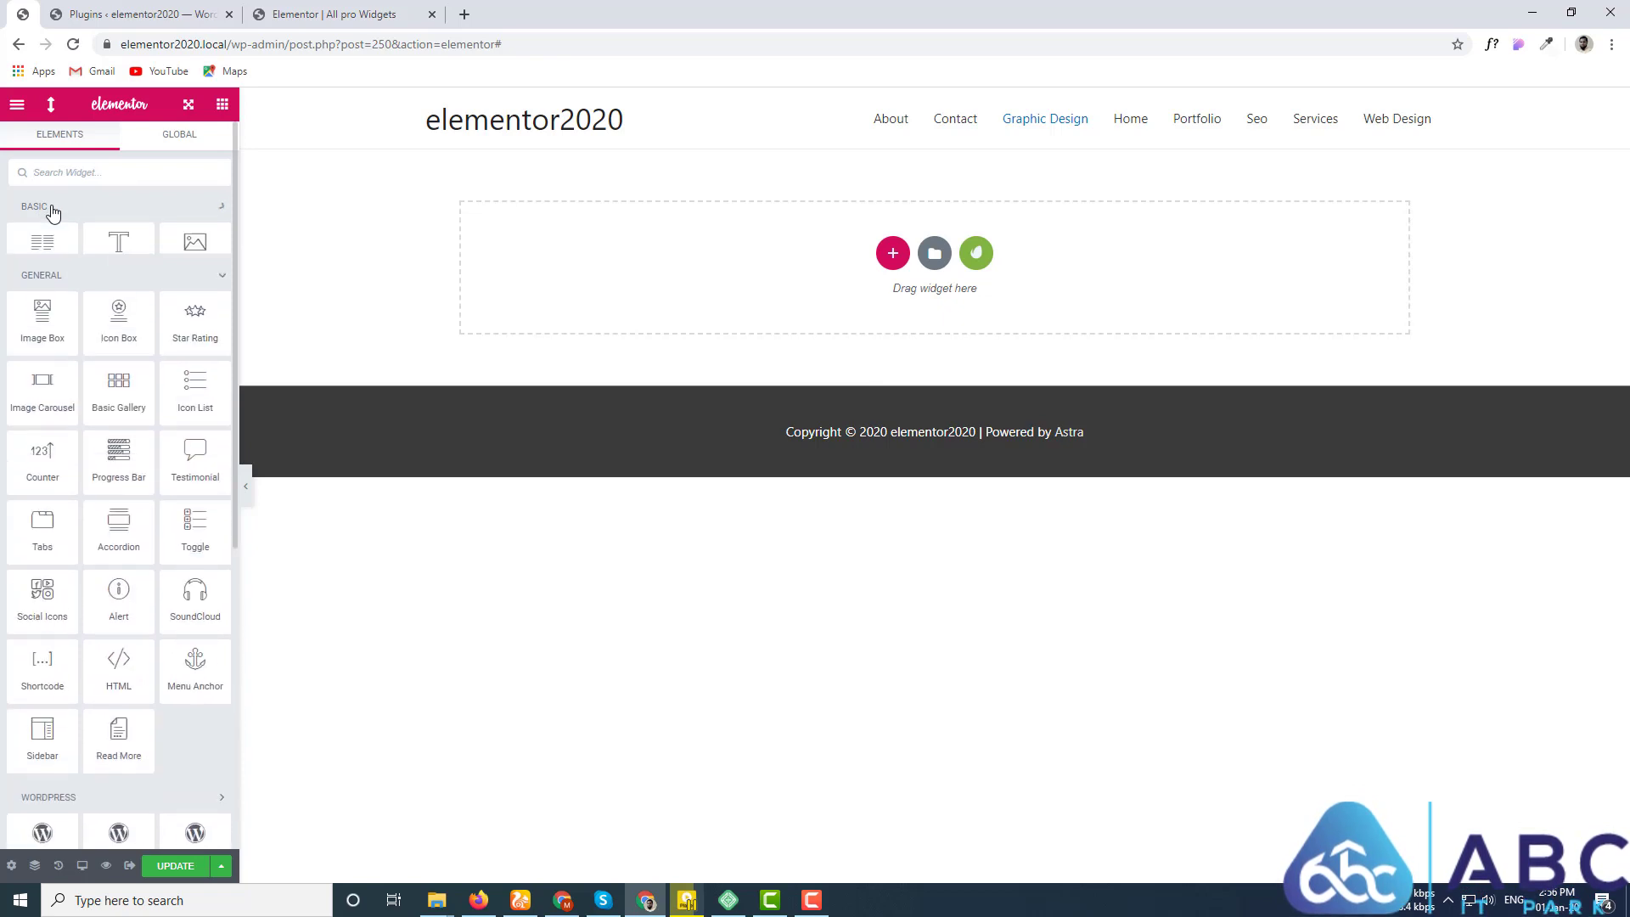
Step: Collapse and expand all widget categories at once several times, leaving them all collapsed
left_click(223, 212)
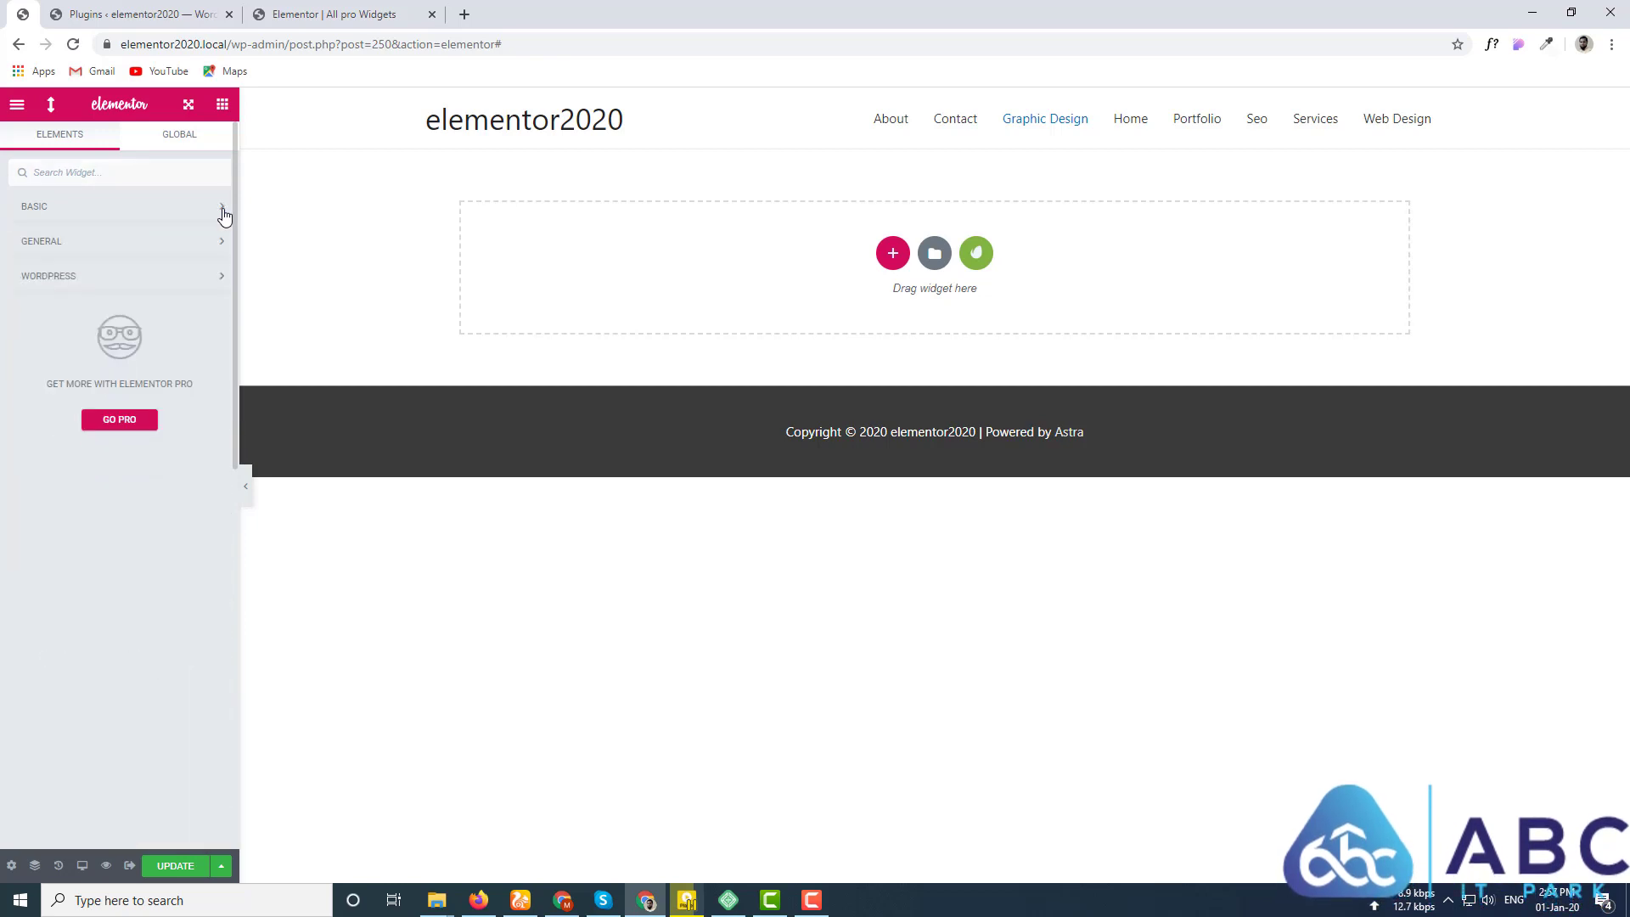
left_click(223, 213)
left_click(223, 212)
left_click(223, 212)
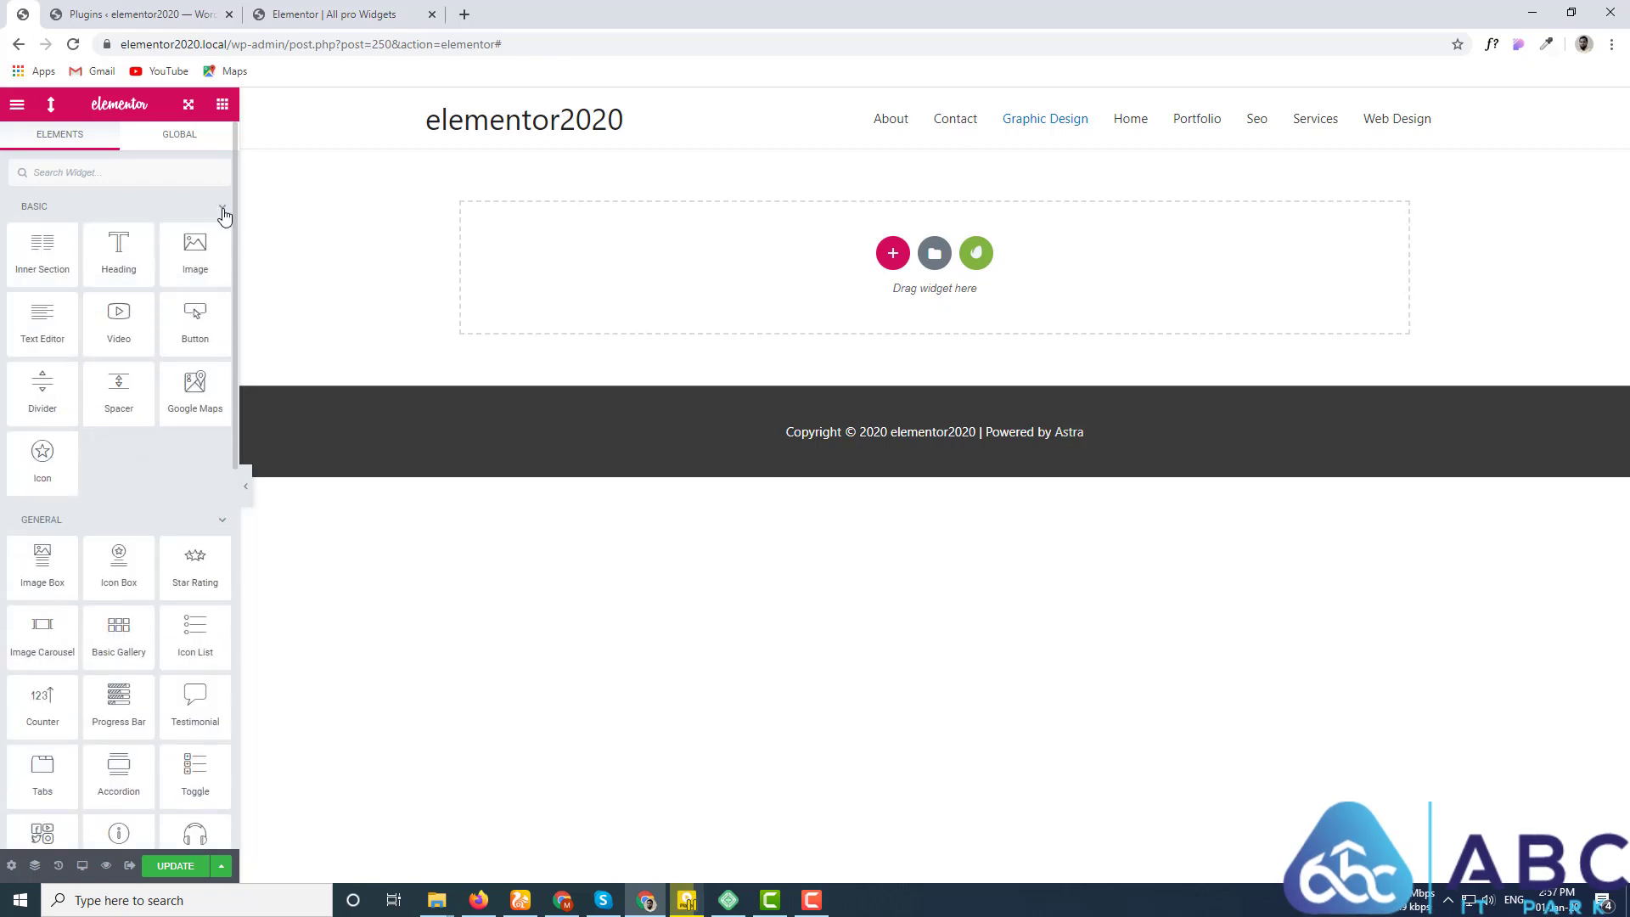
left_click(224, 213)
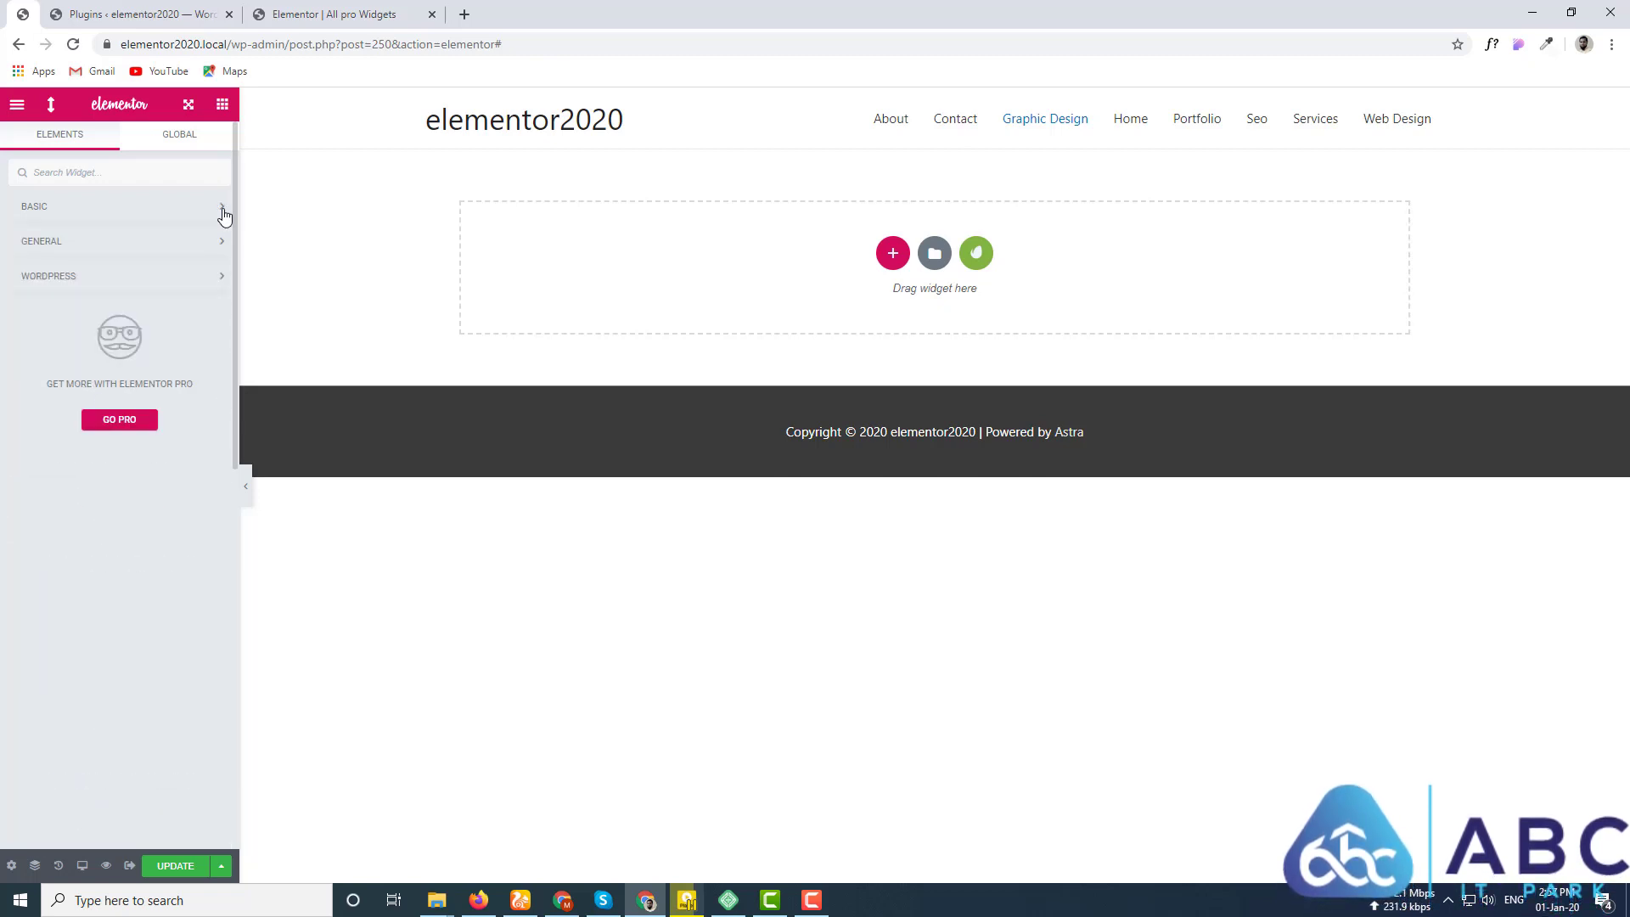
left_click(223, 212)
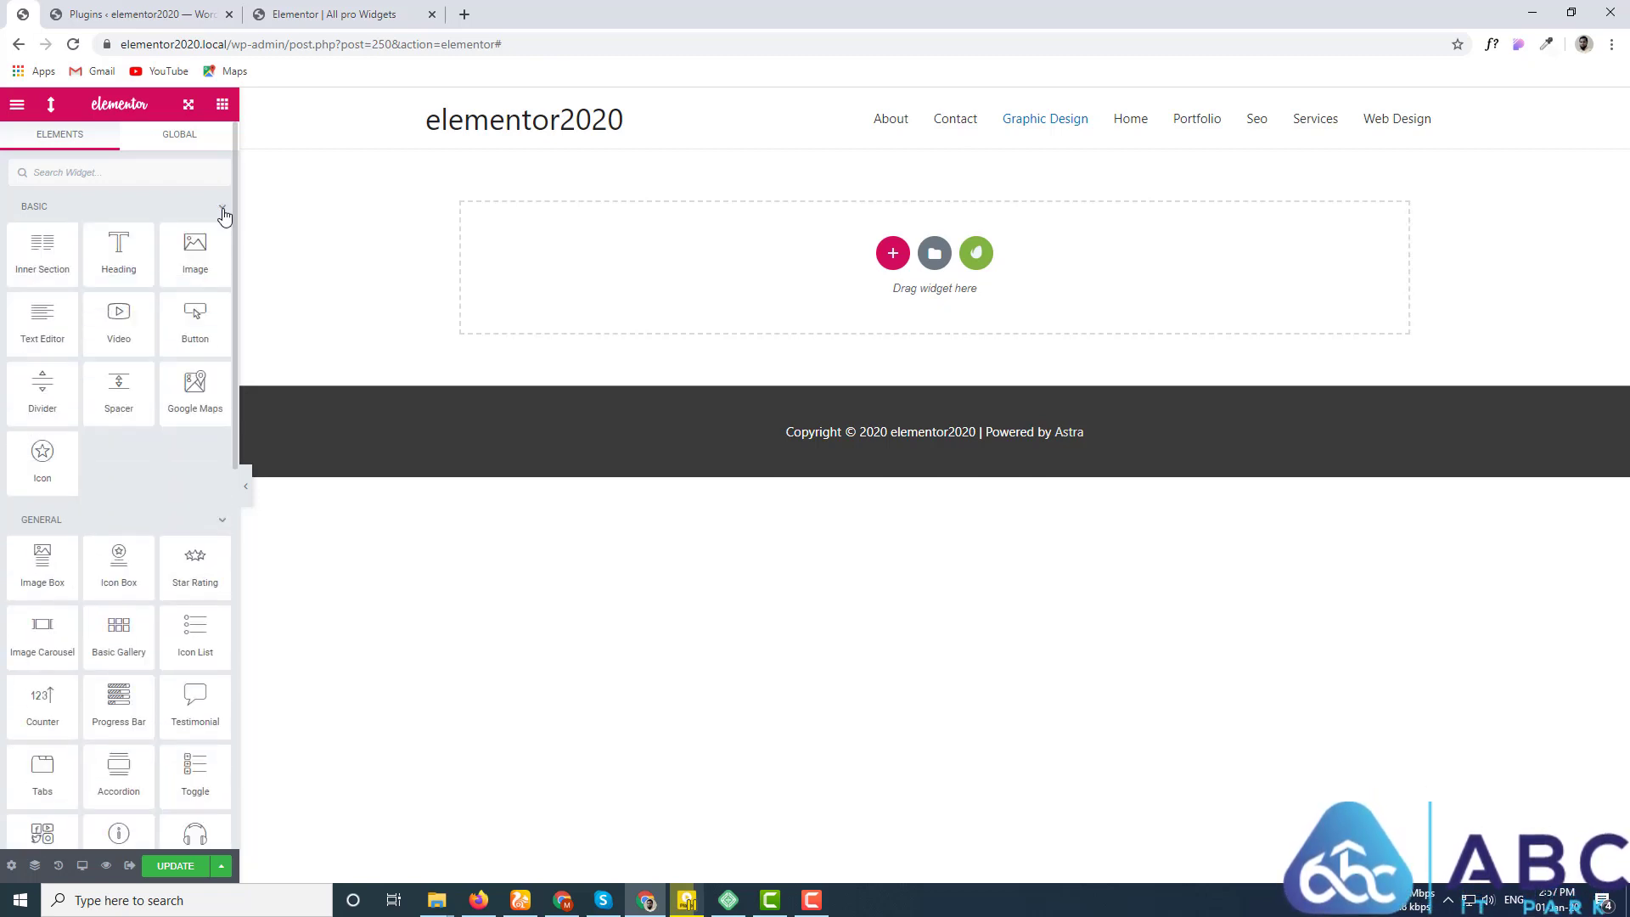
left_click(223, 212)
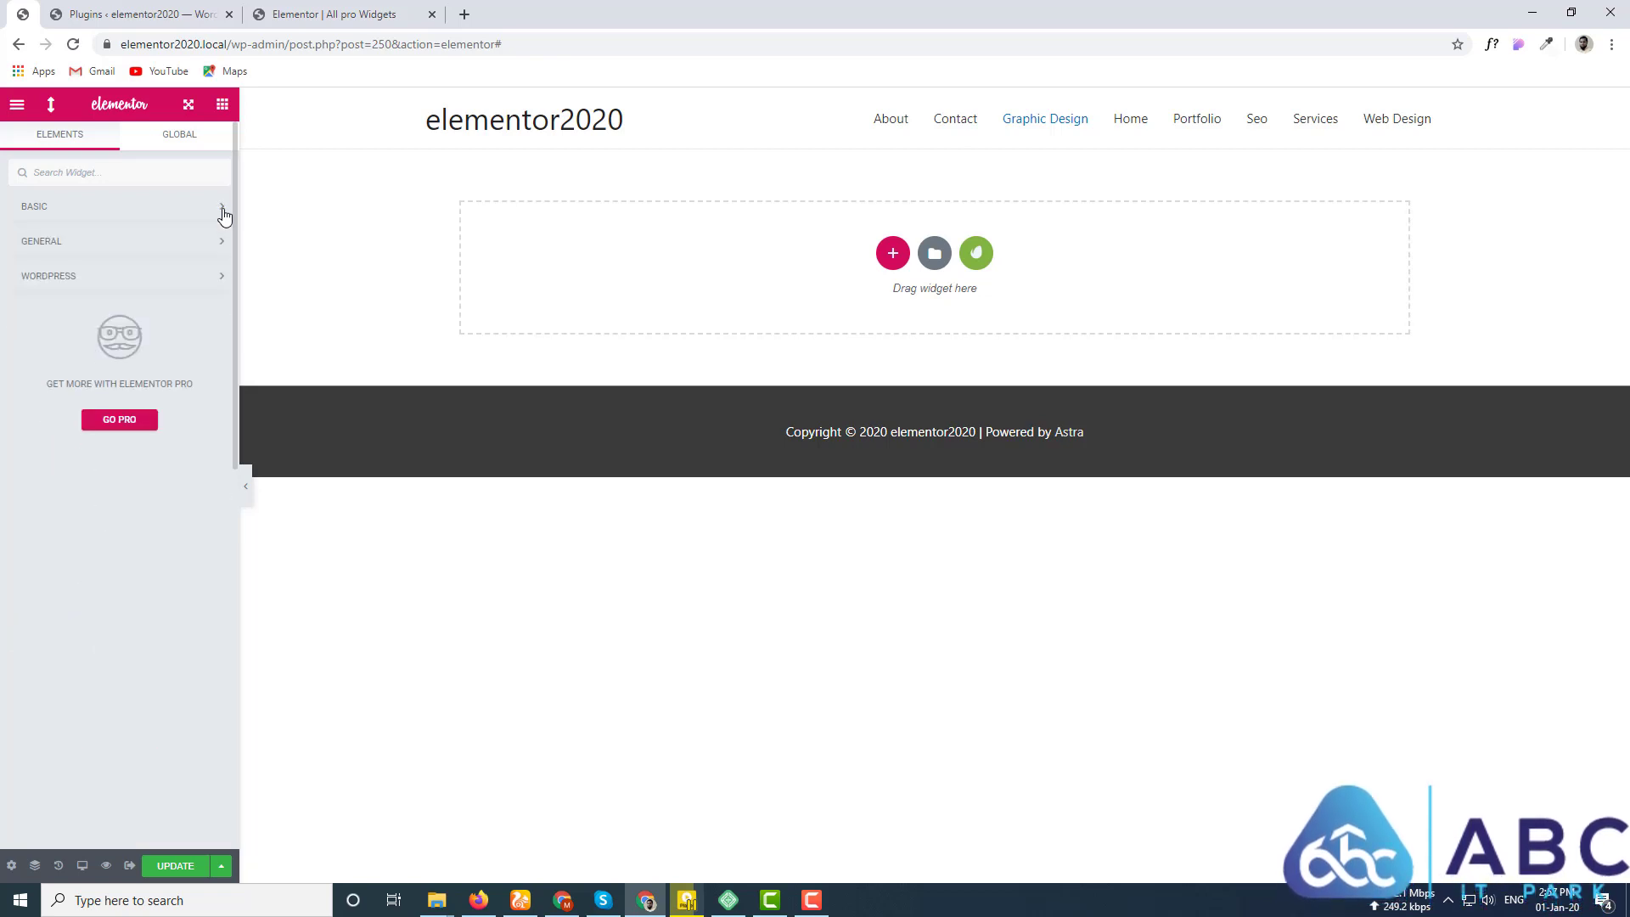
Step: Expand the Basic and General categories one by one, and collapse both again
left_click(51, 217)
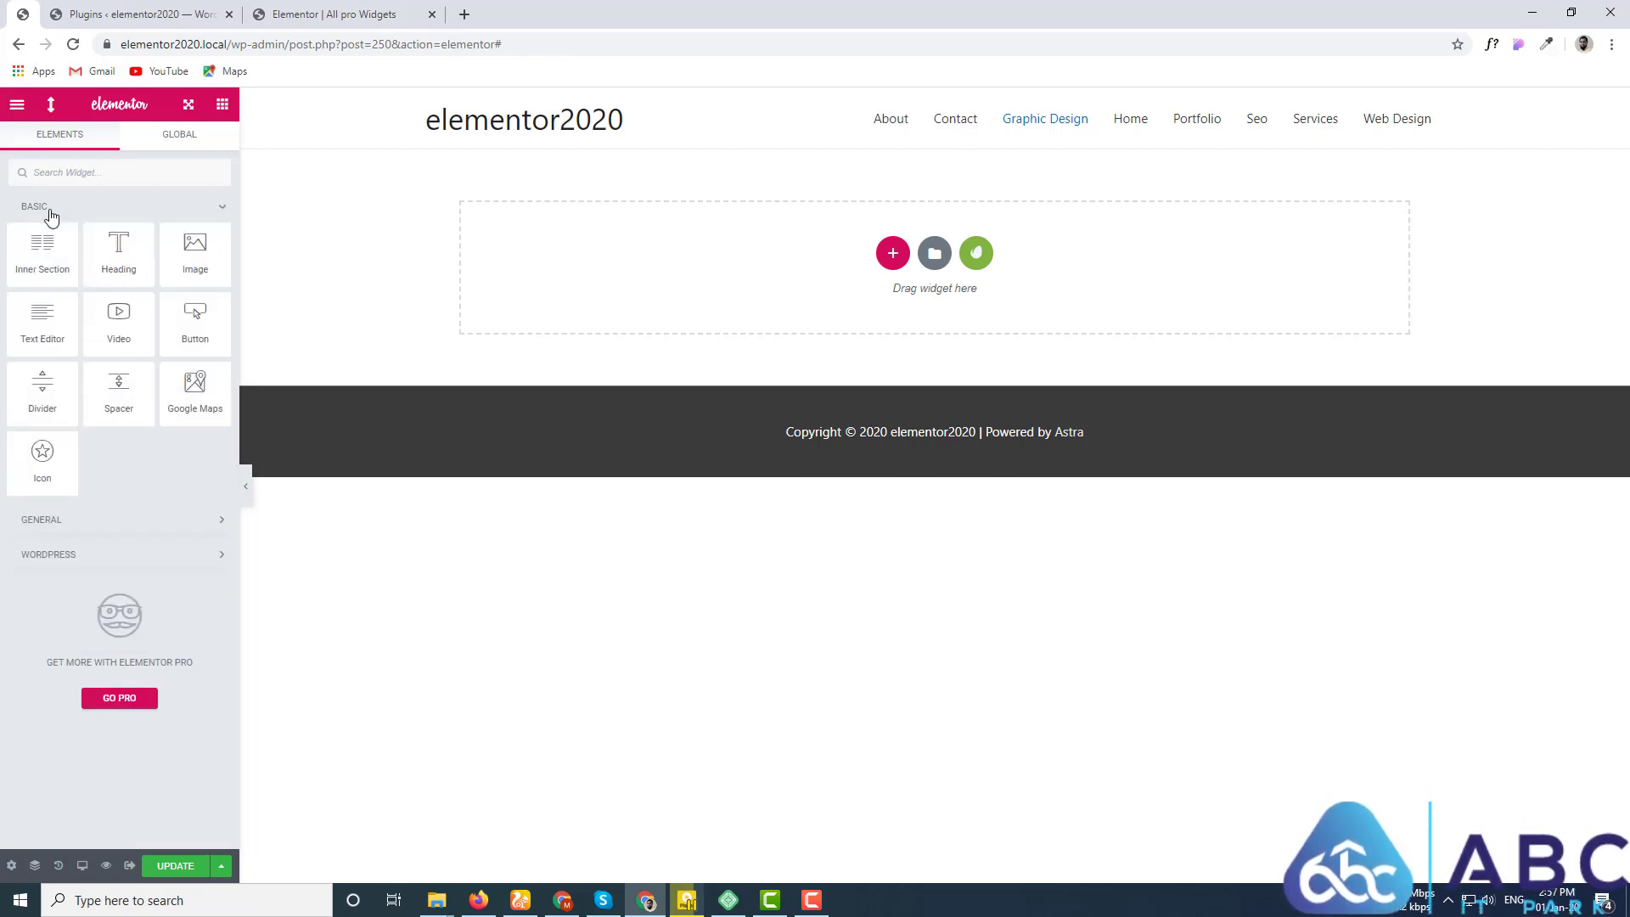
left_click(75, 522)
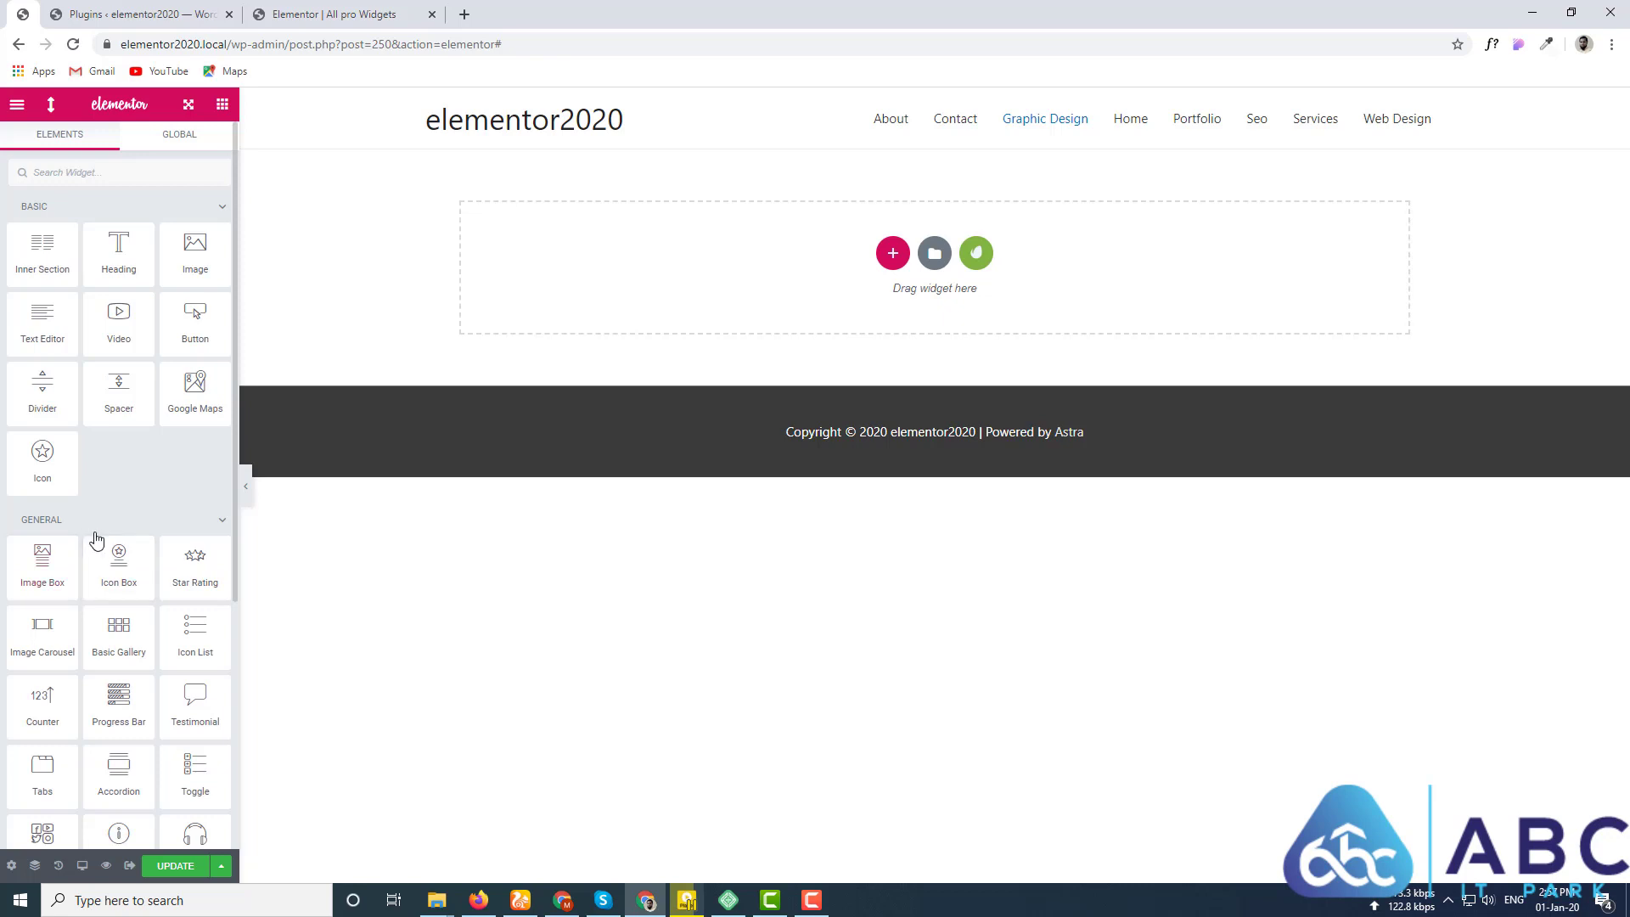
left_click(95, 521)
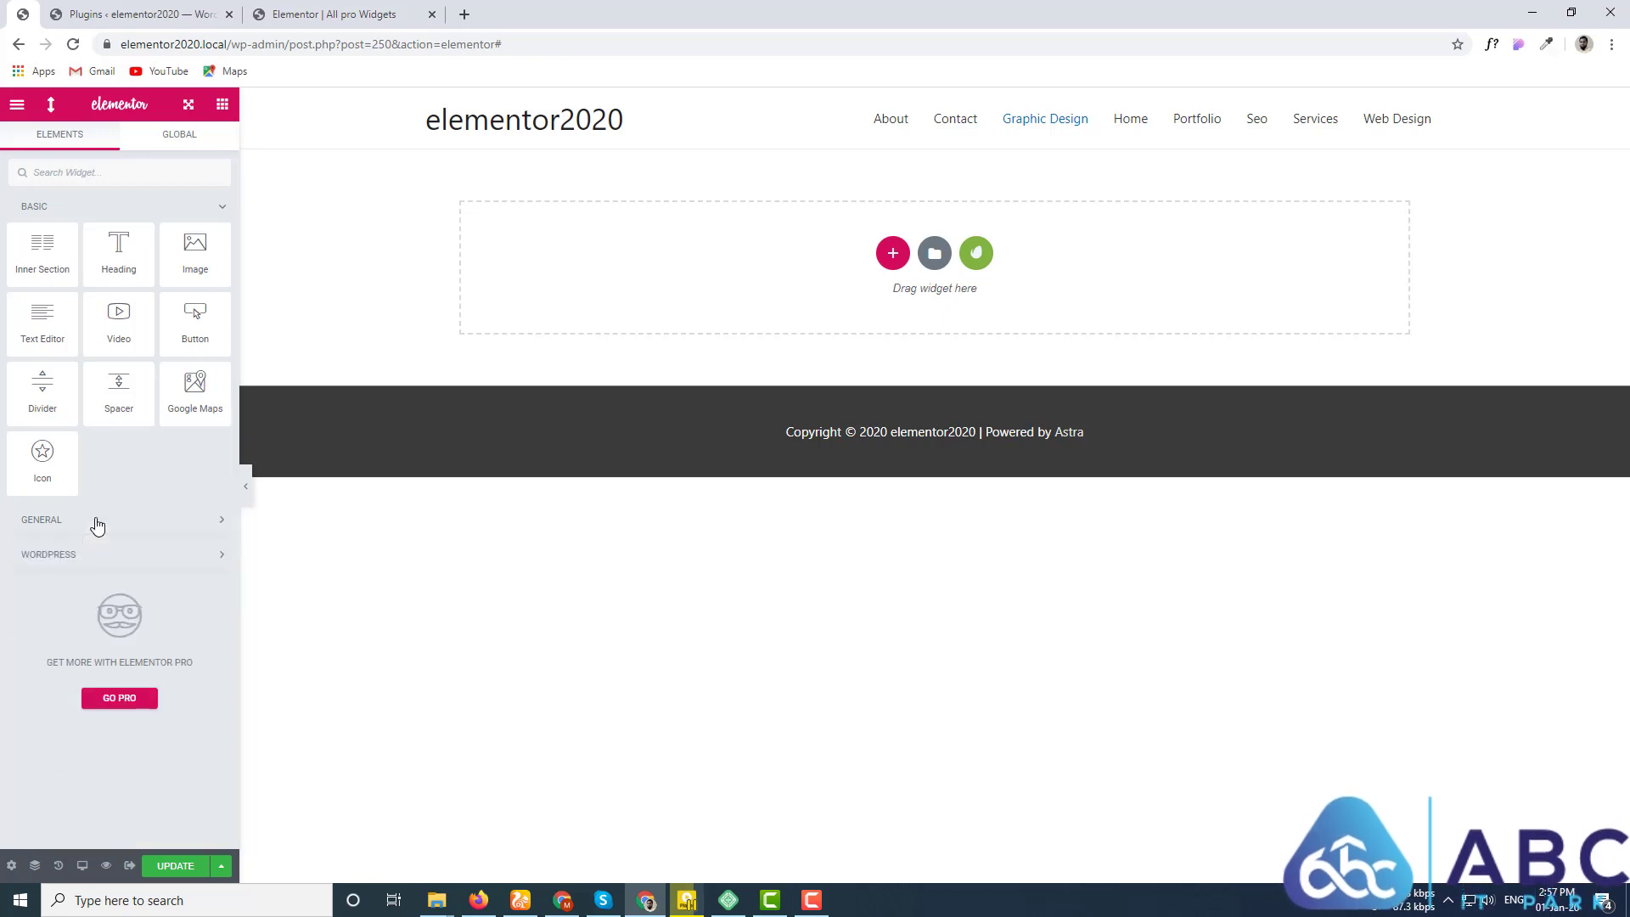
left_click(222, 208)
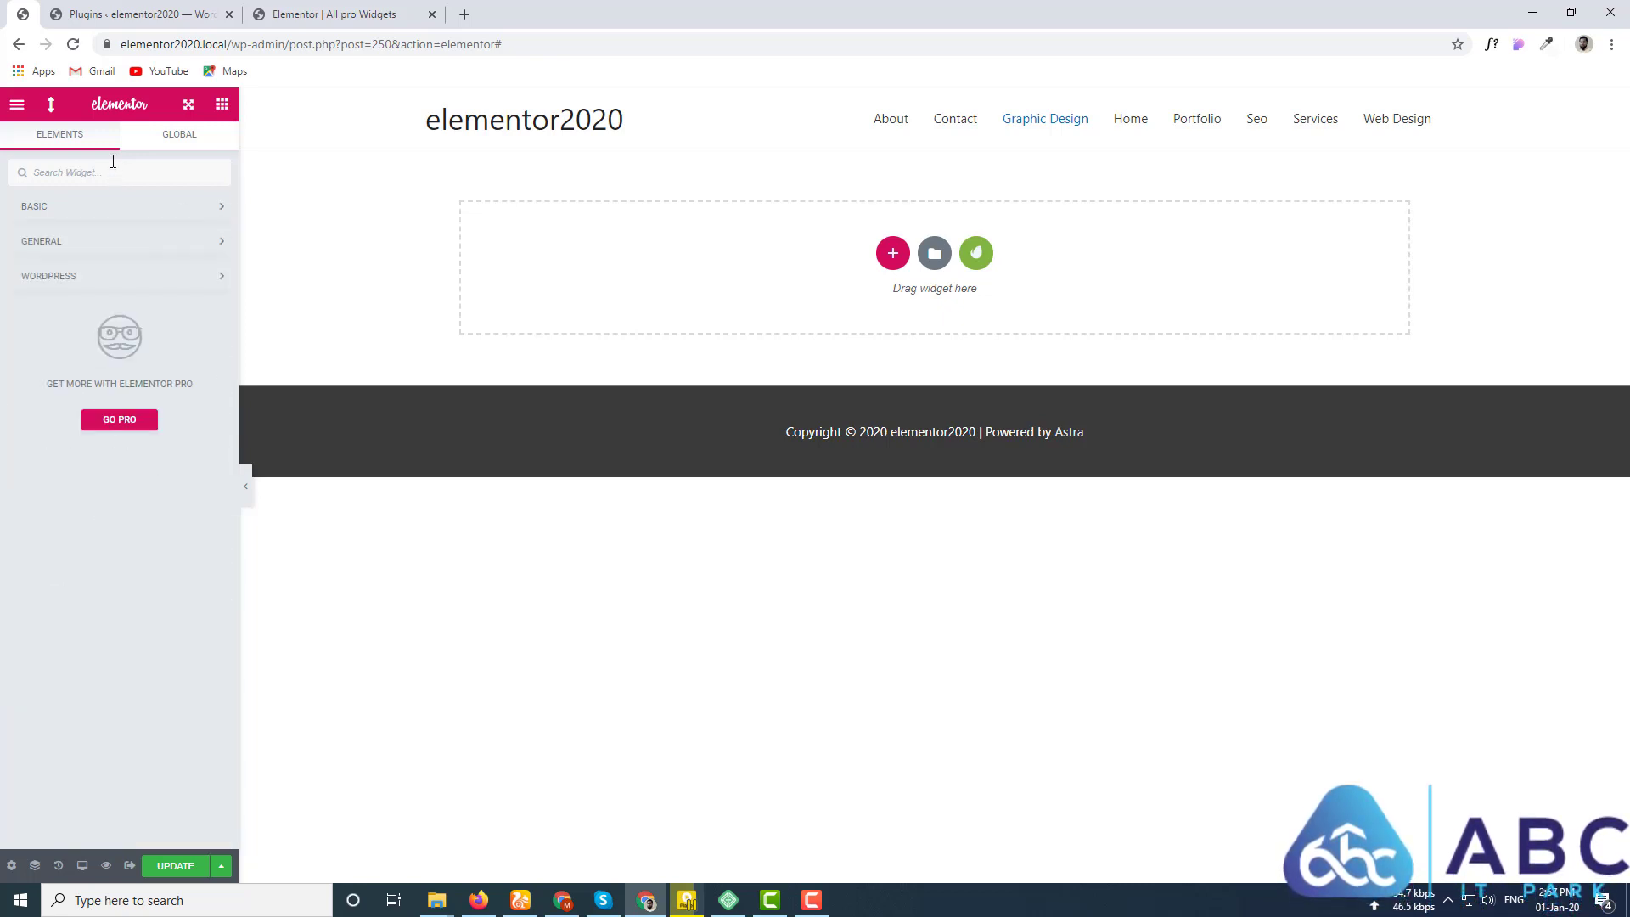
Step: Set the editor skin to Dark Pink in the FEP settings
left_click(17, 103)
left_click(91, 324)
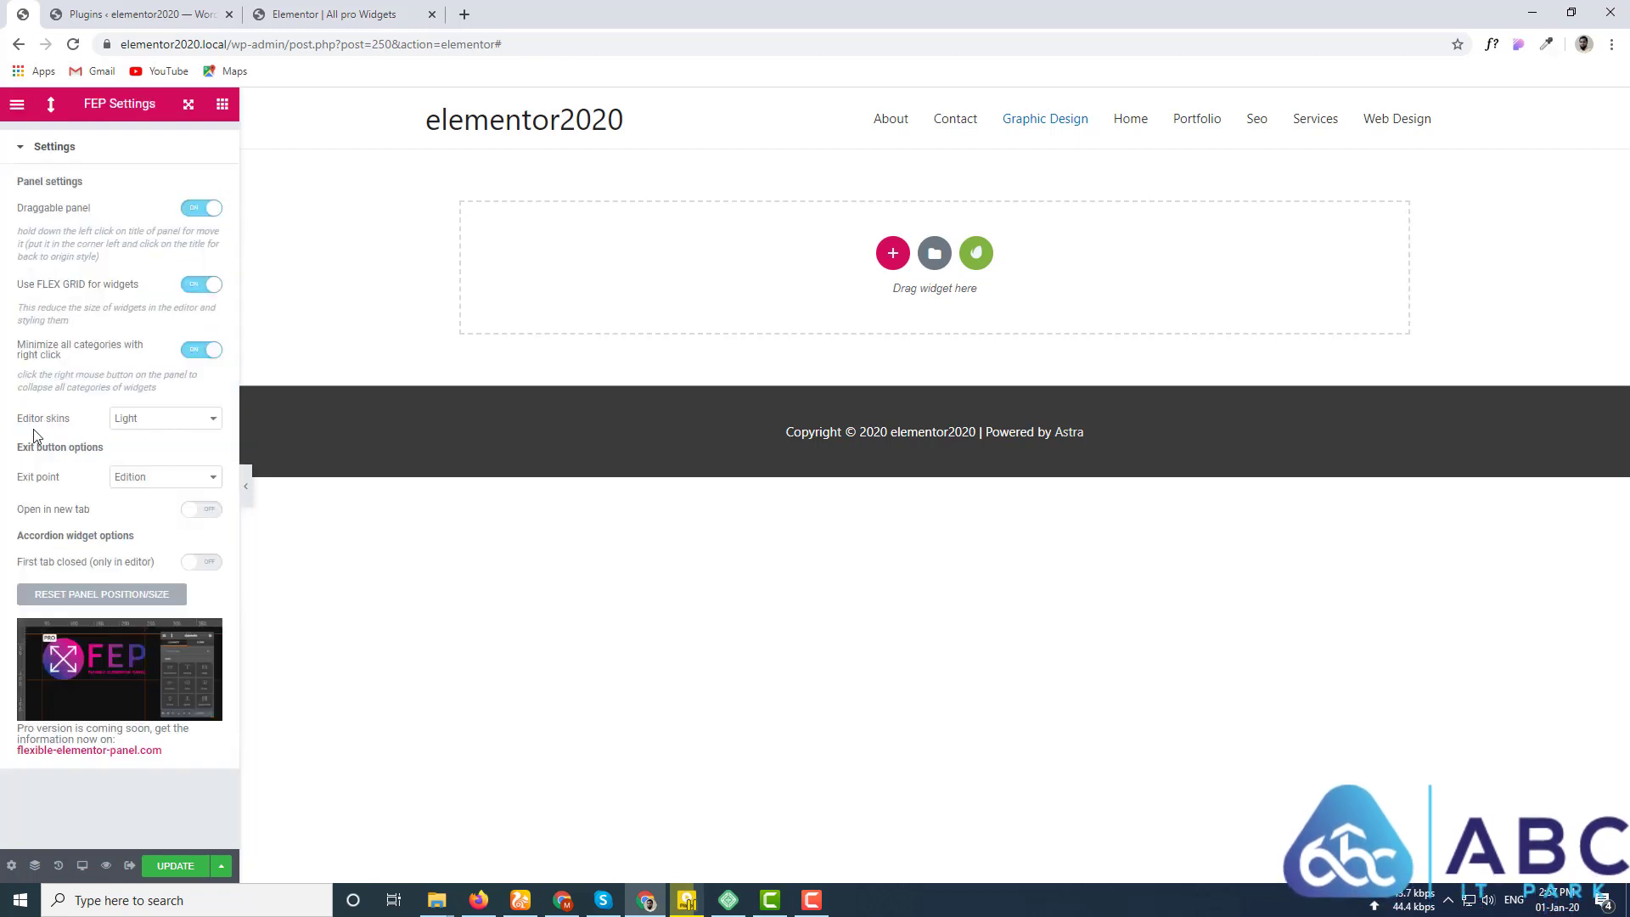
left_click(138, 421)
left_click(139, 438)
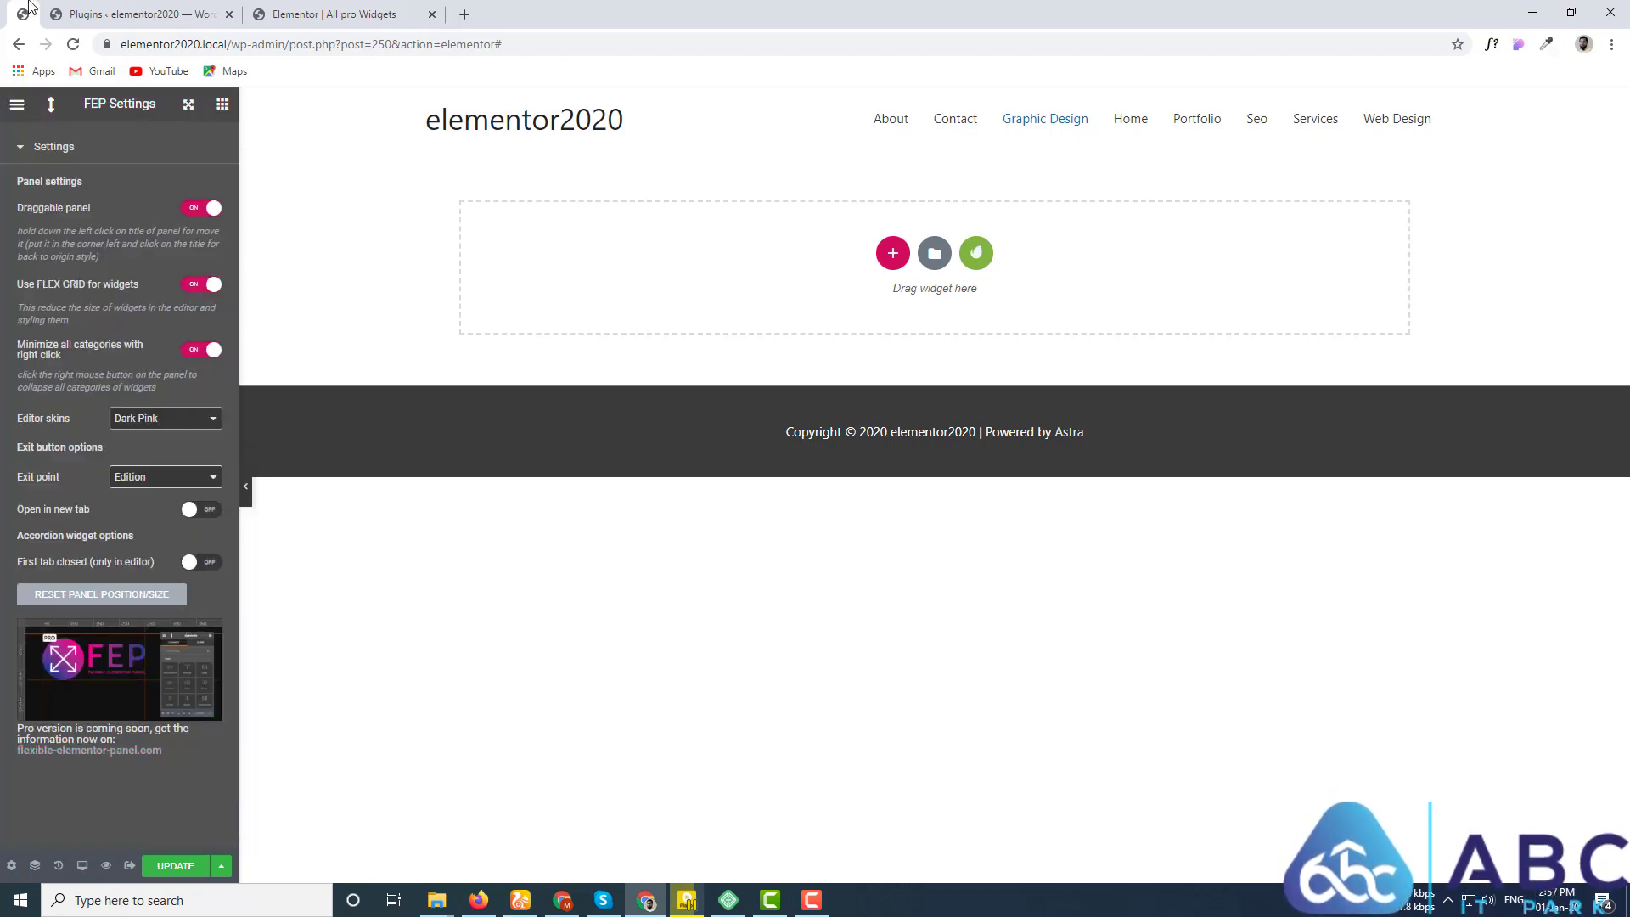
Step: Try the Dark Orange and Light editor skins, and switch the skin back to Dark Pink
left_click(170, 422)
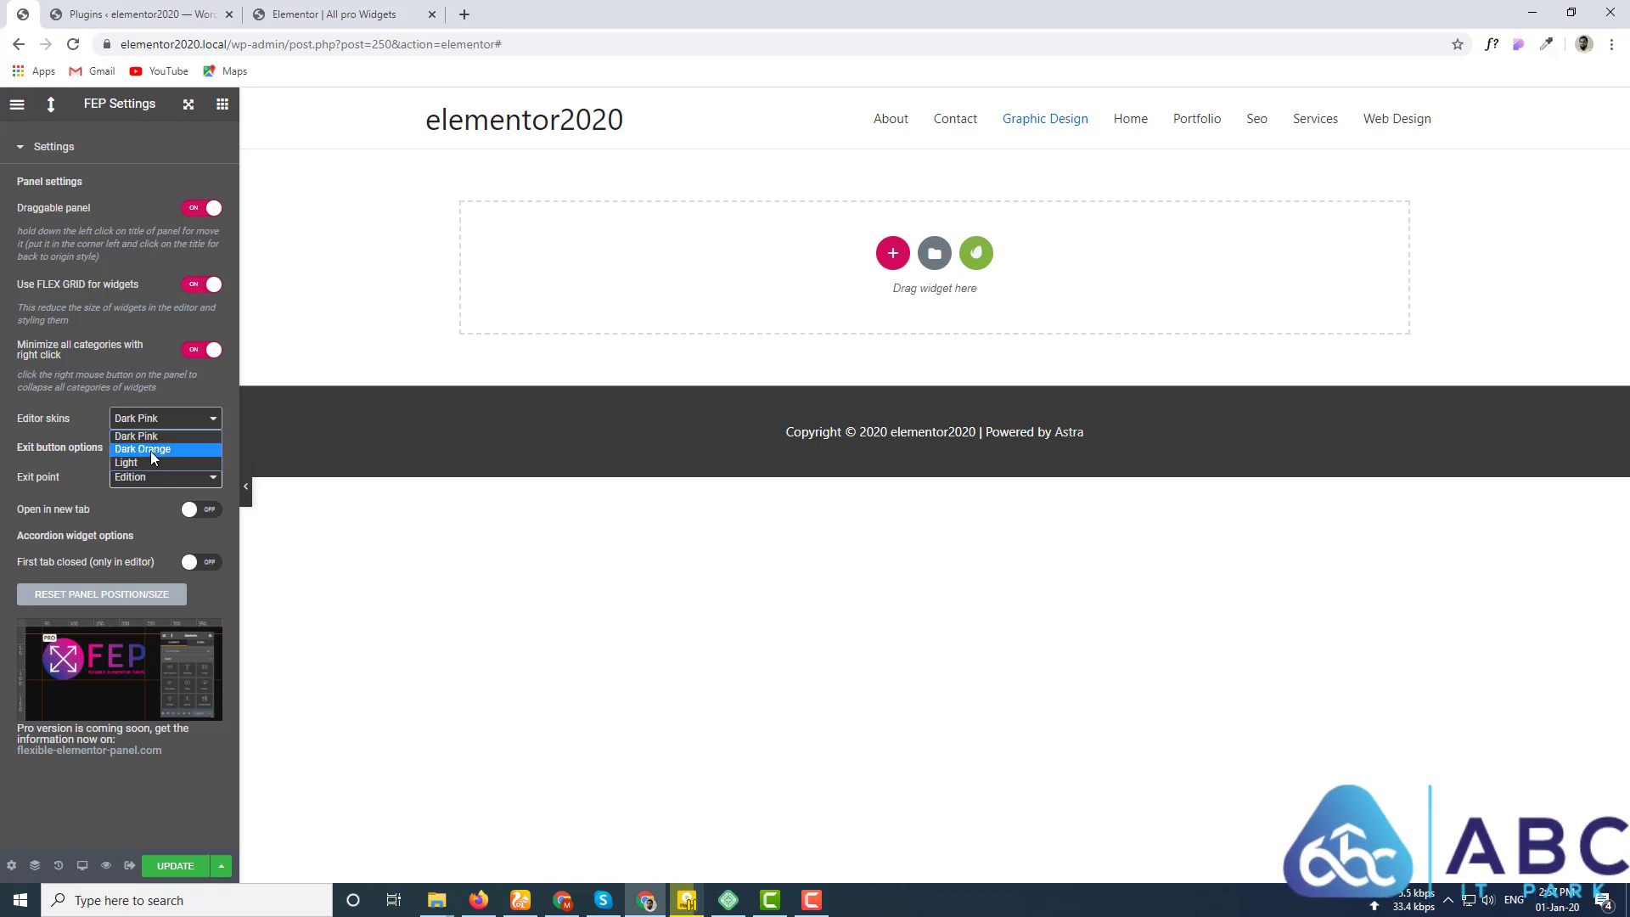
left_click(150, 451)
left_click(181, 422)
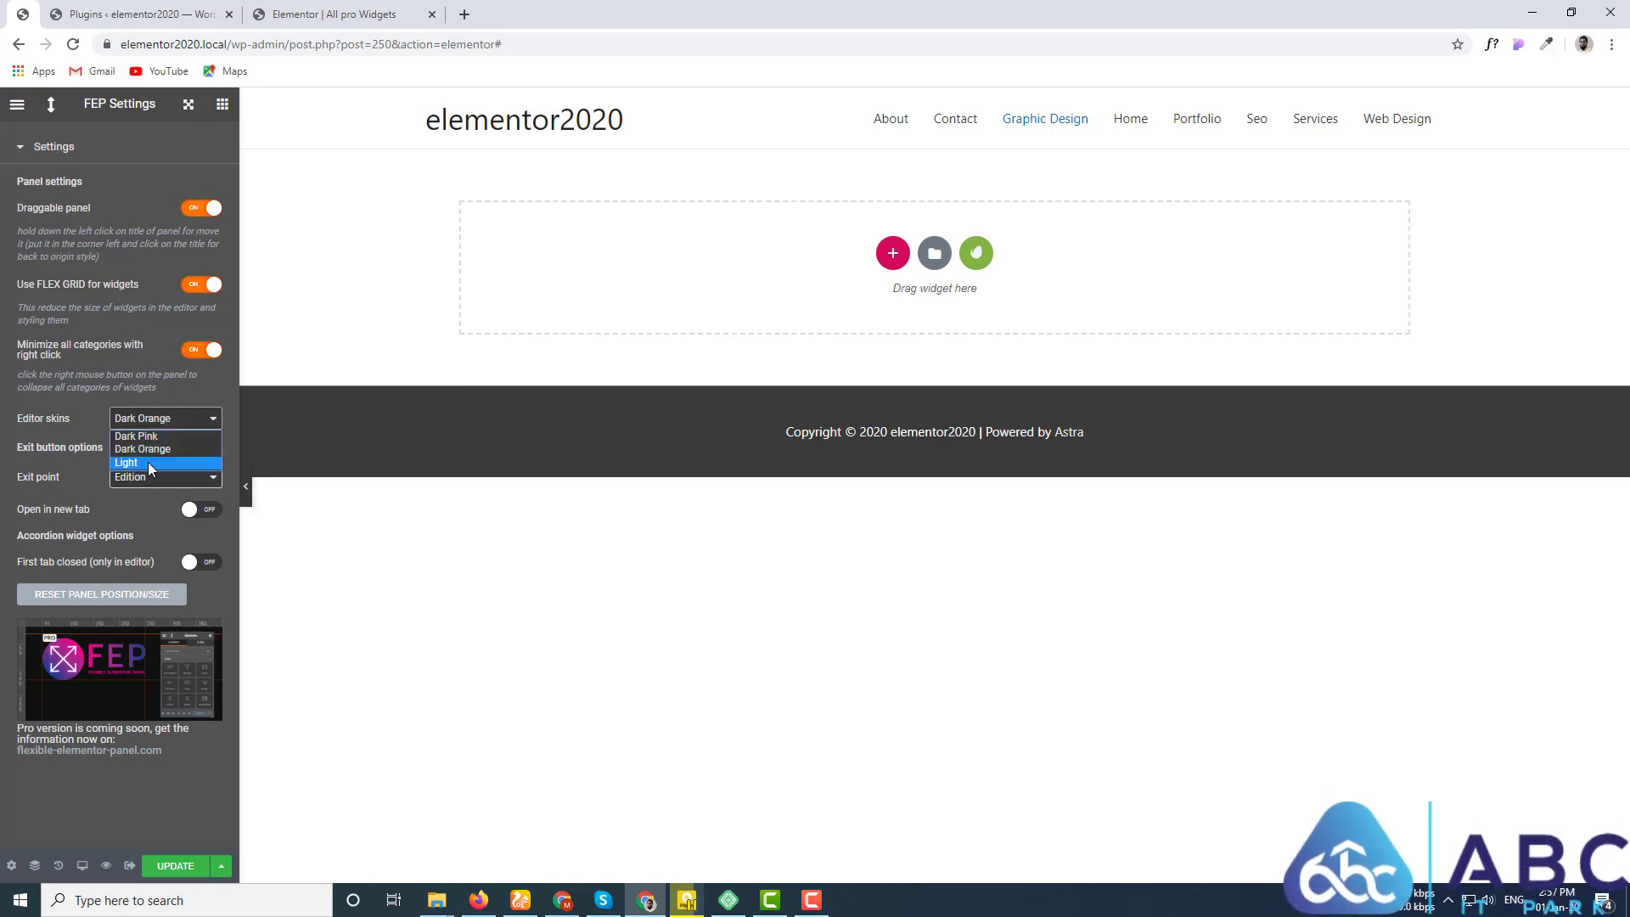
left_click(147, 462)
left_click(164, 421)
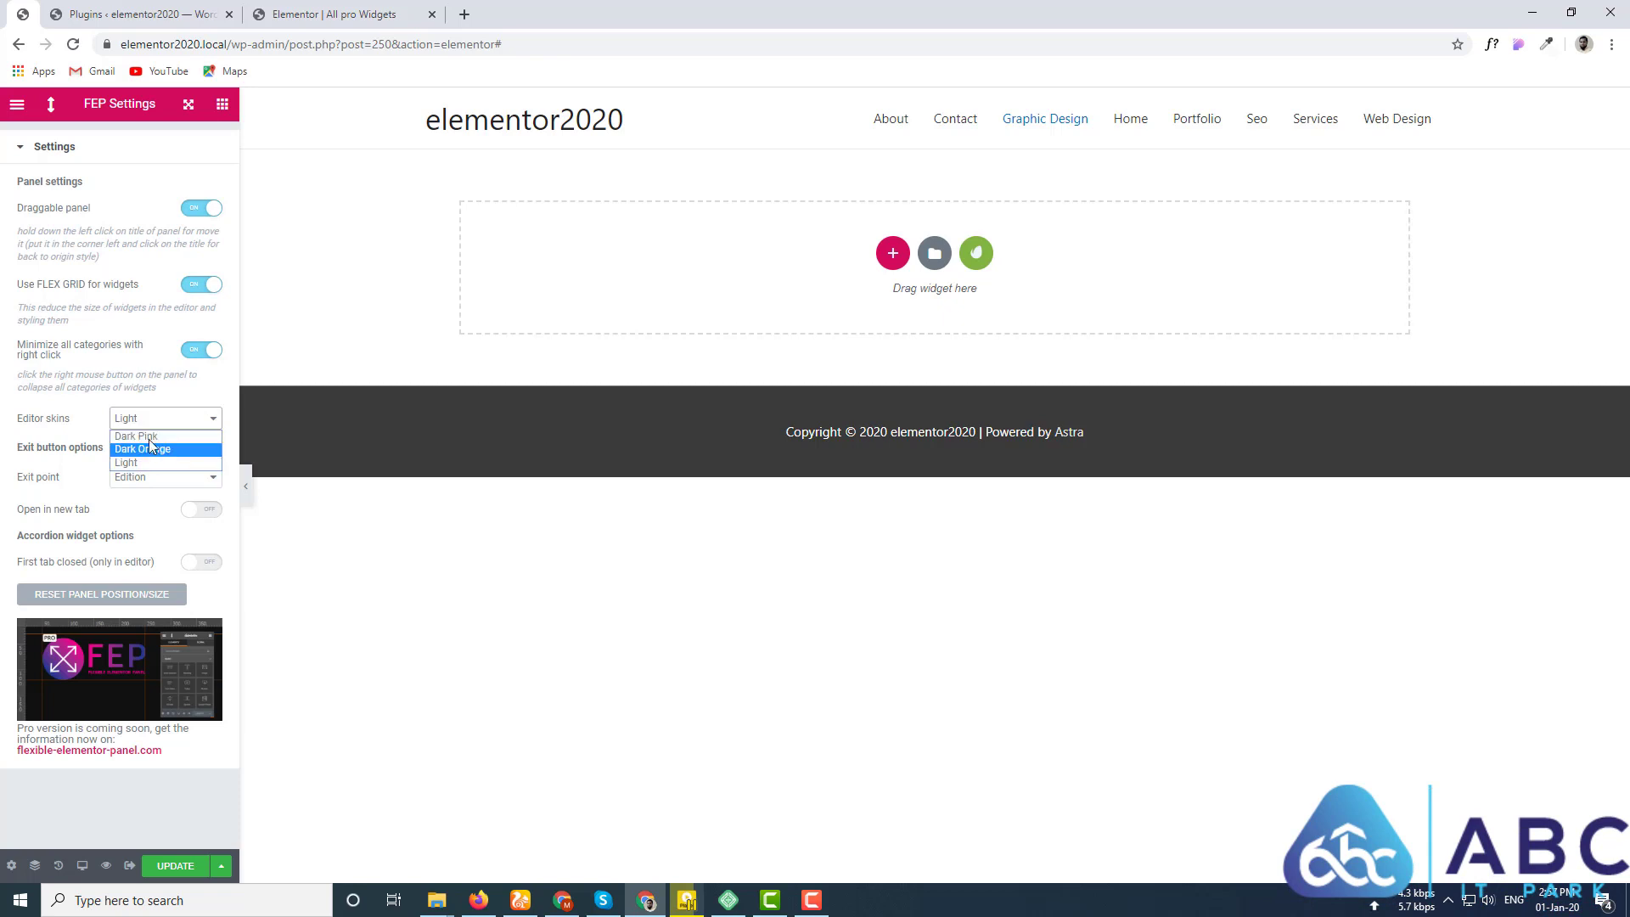
left_click(146, 438)
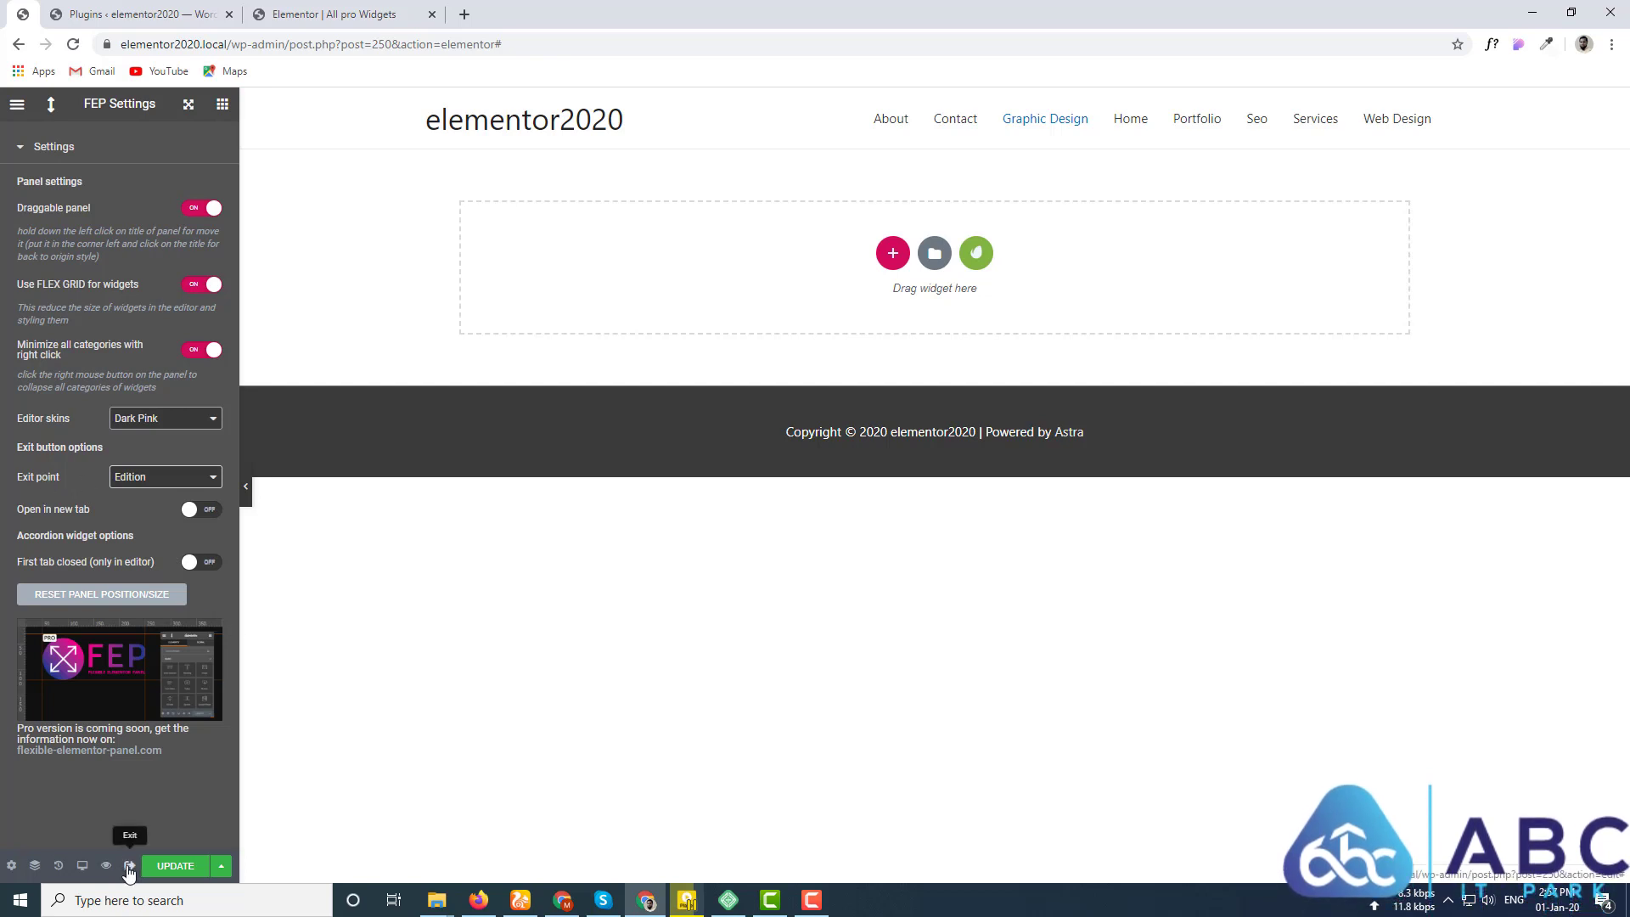
Step: Test Admin dashboard as the exit point by exiting the editor without saving, and return to the editor
left_click(144, 481)
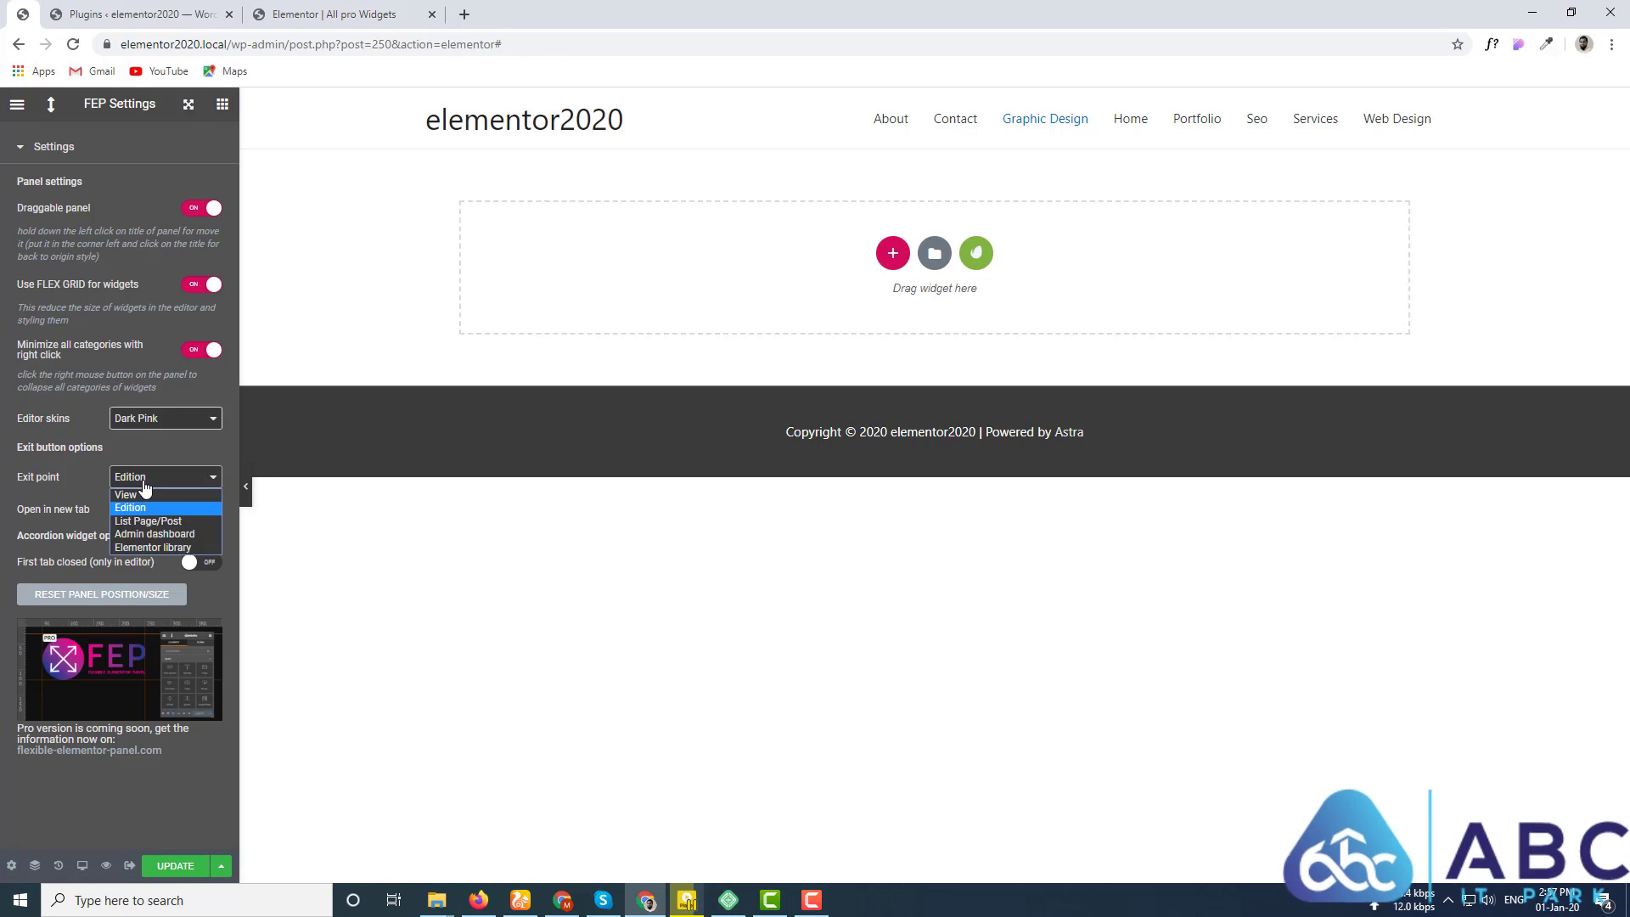
left_click(161, 534)
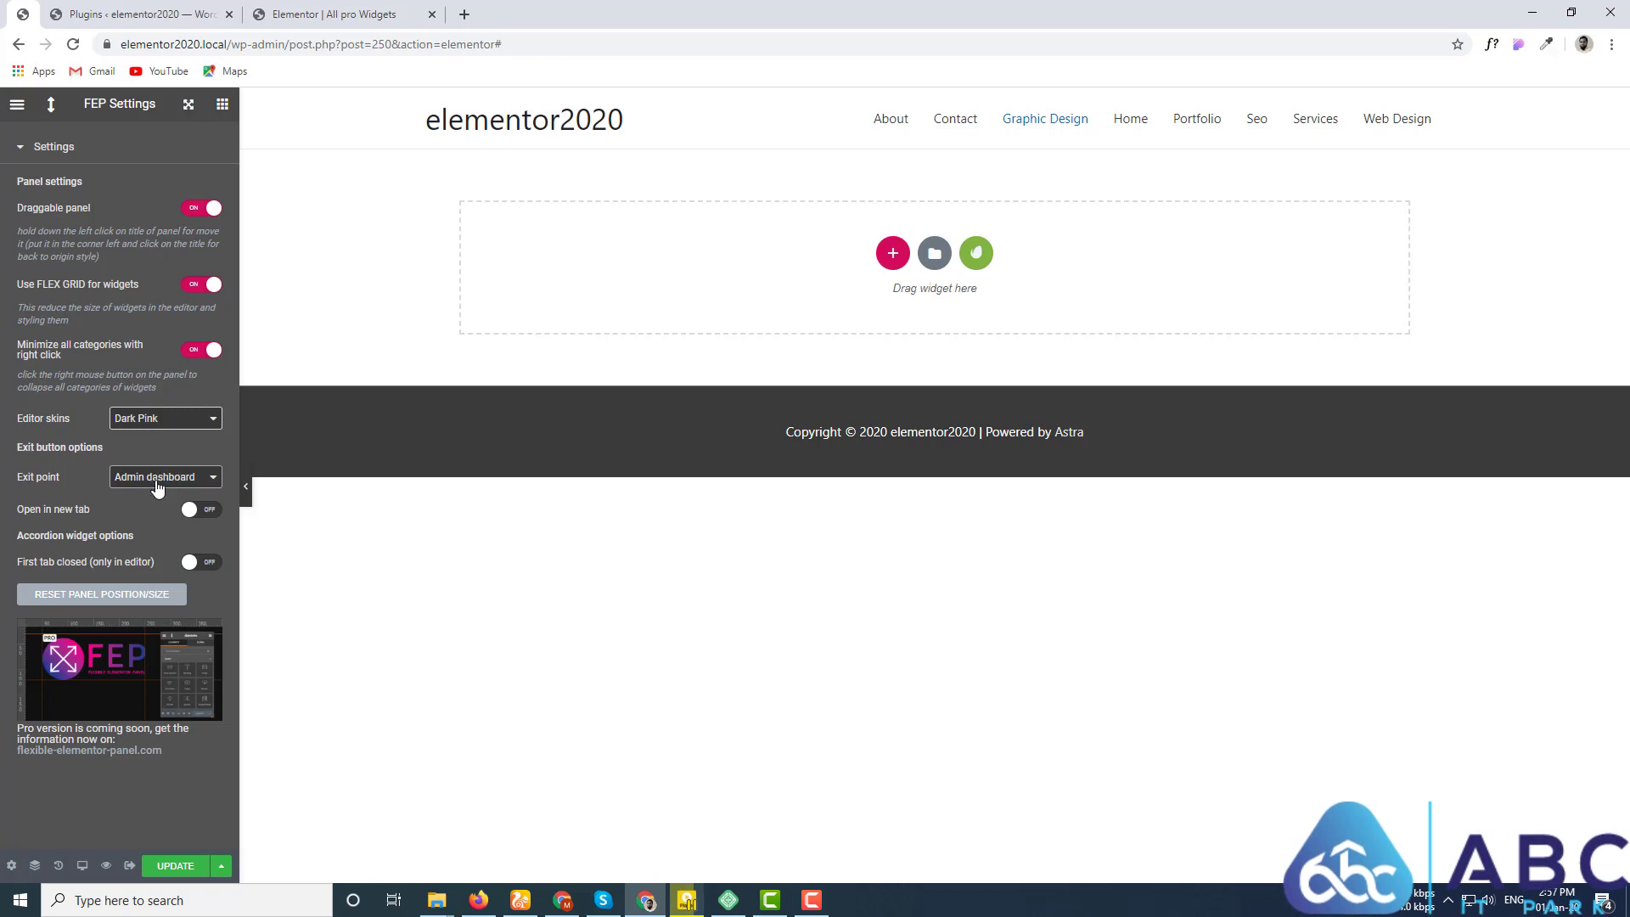
left_click(129, 865)
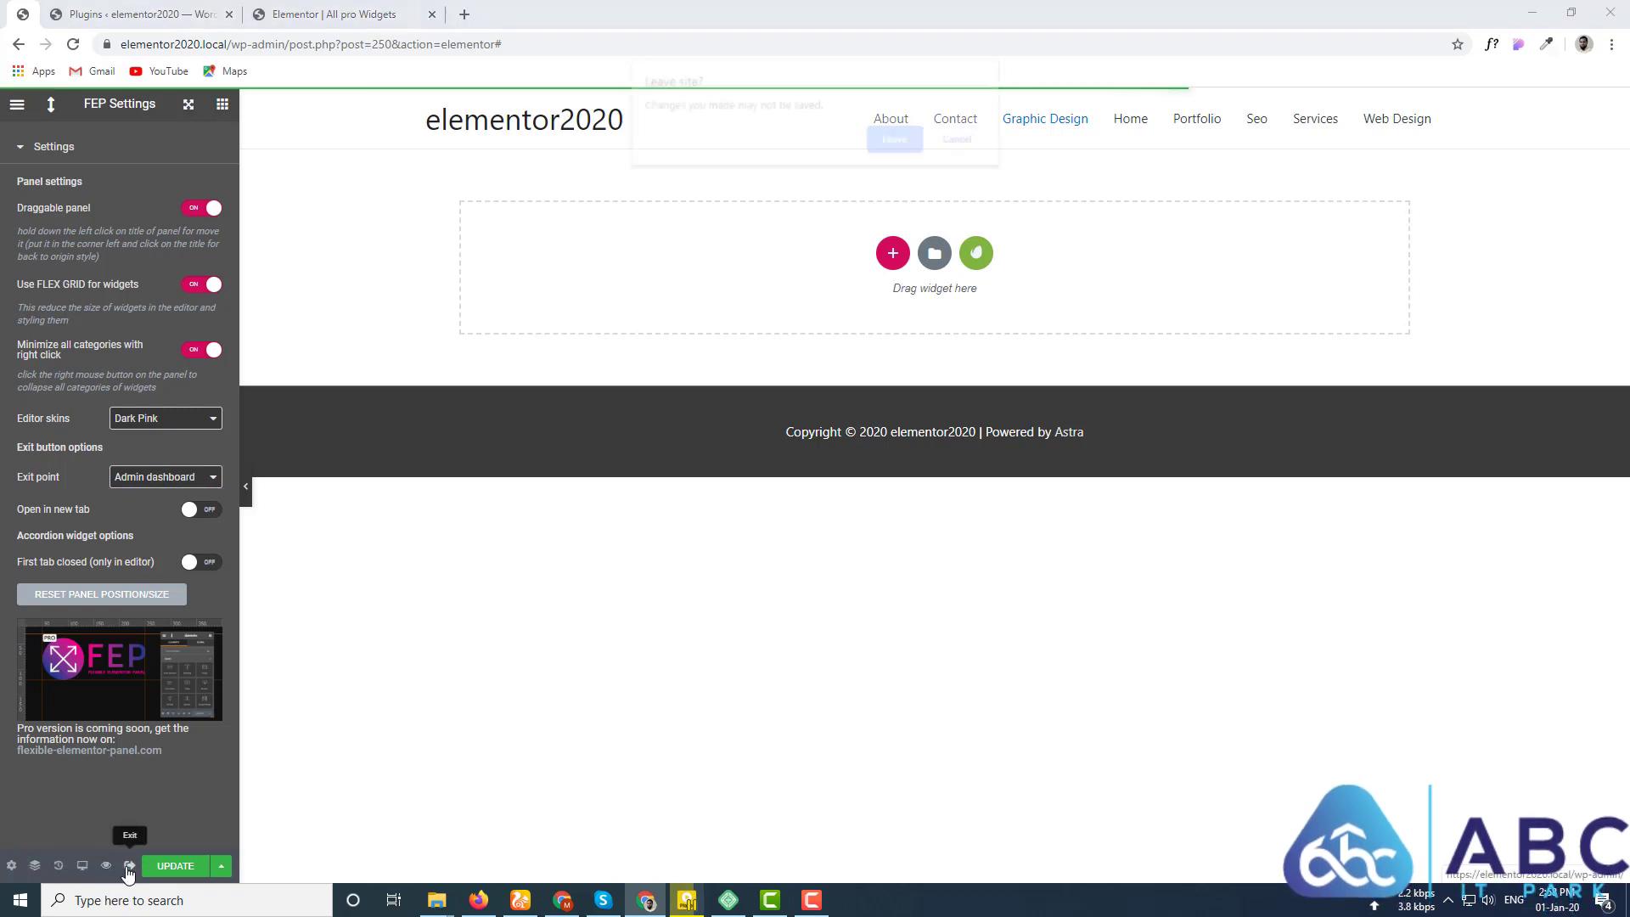
left_click(910, 141)
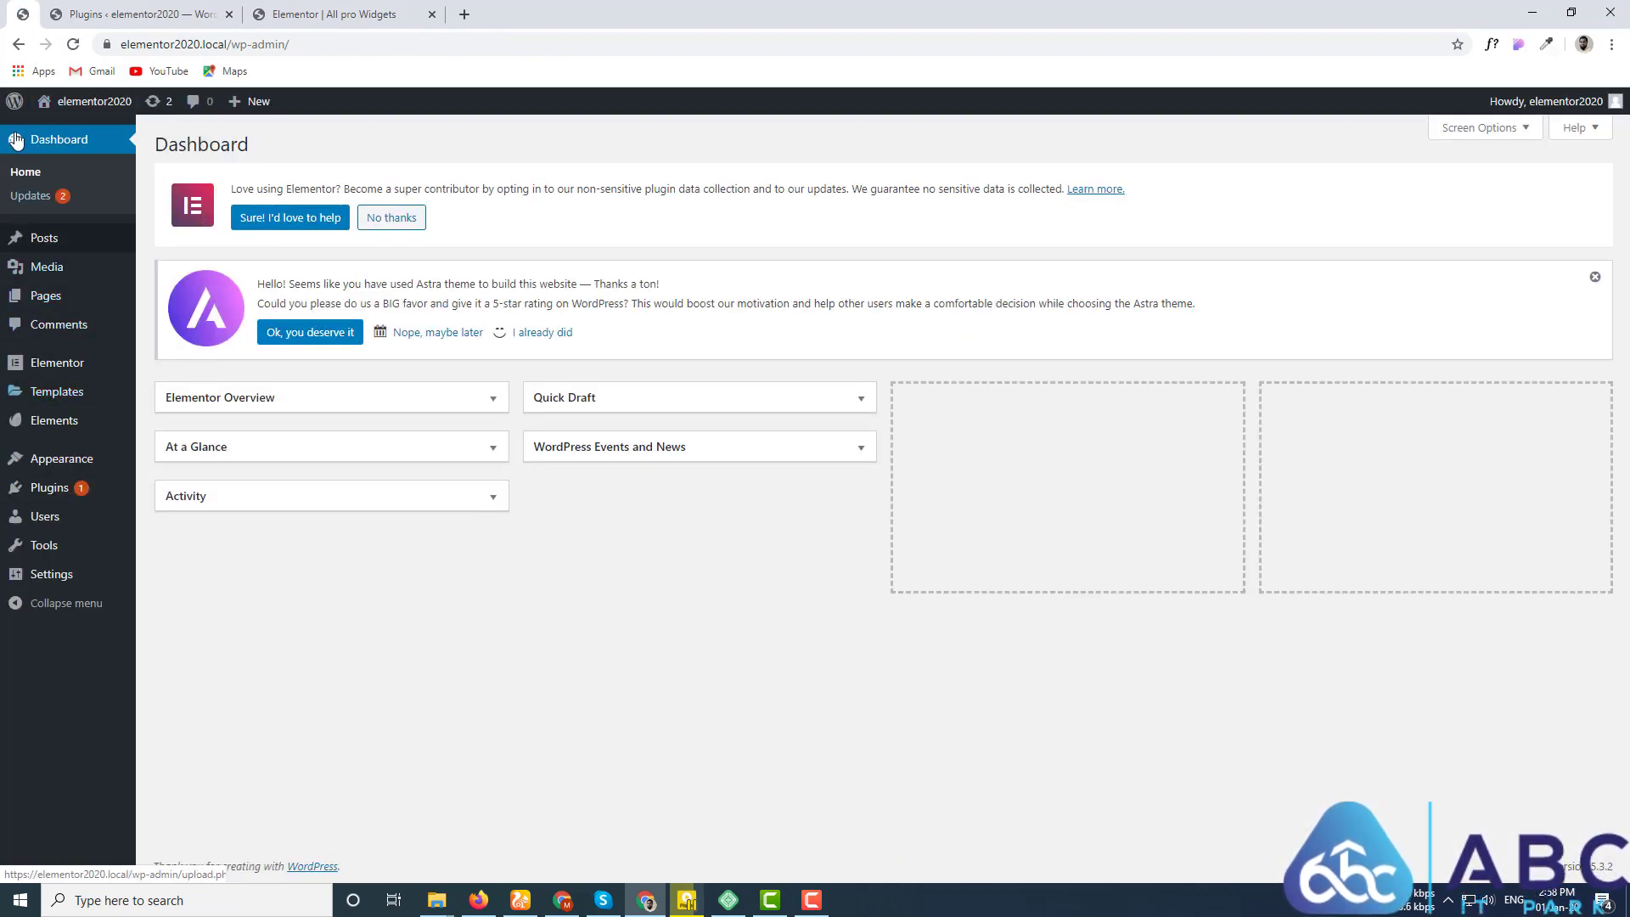
left_click(12, 46)
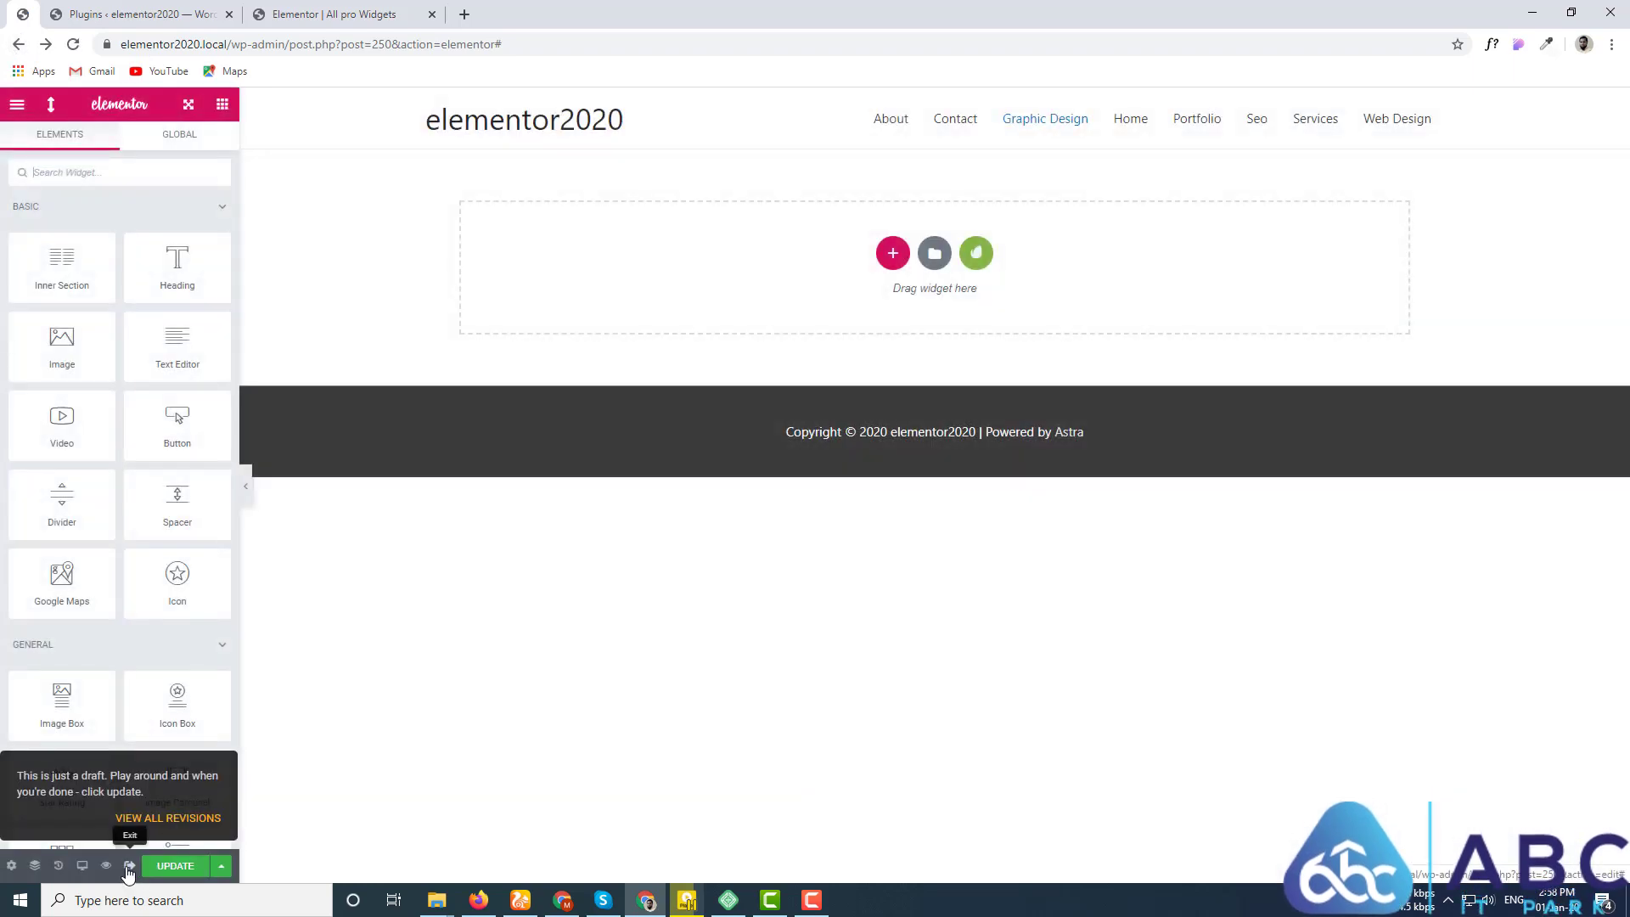
Step: Turn on opening the exit point in a new tab in the FEP settings, and test the editor's exit
left_click(16, 104)
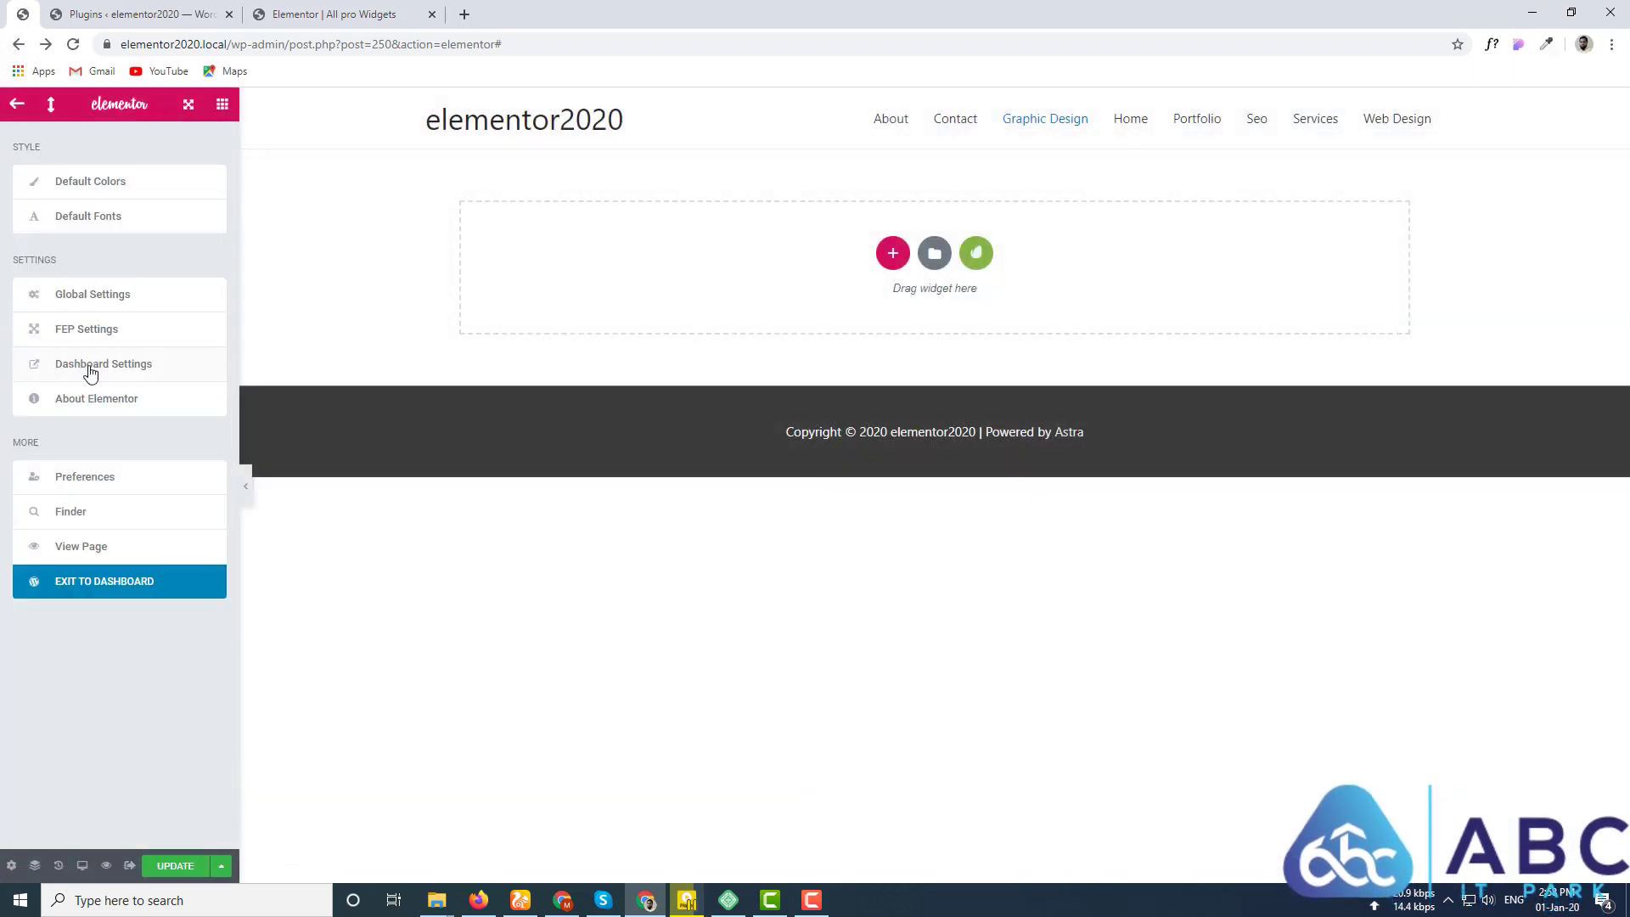
left_click(96, 334)
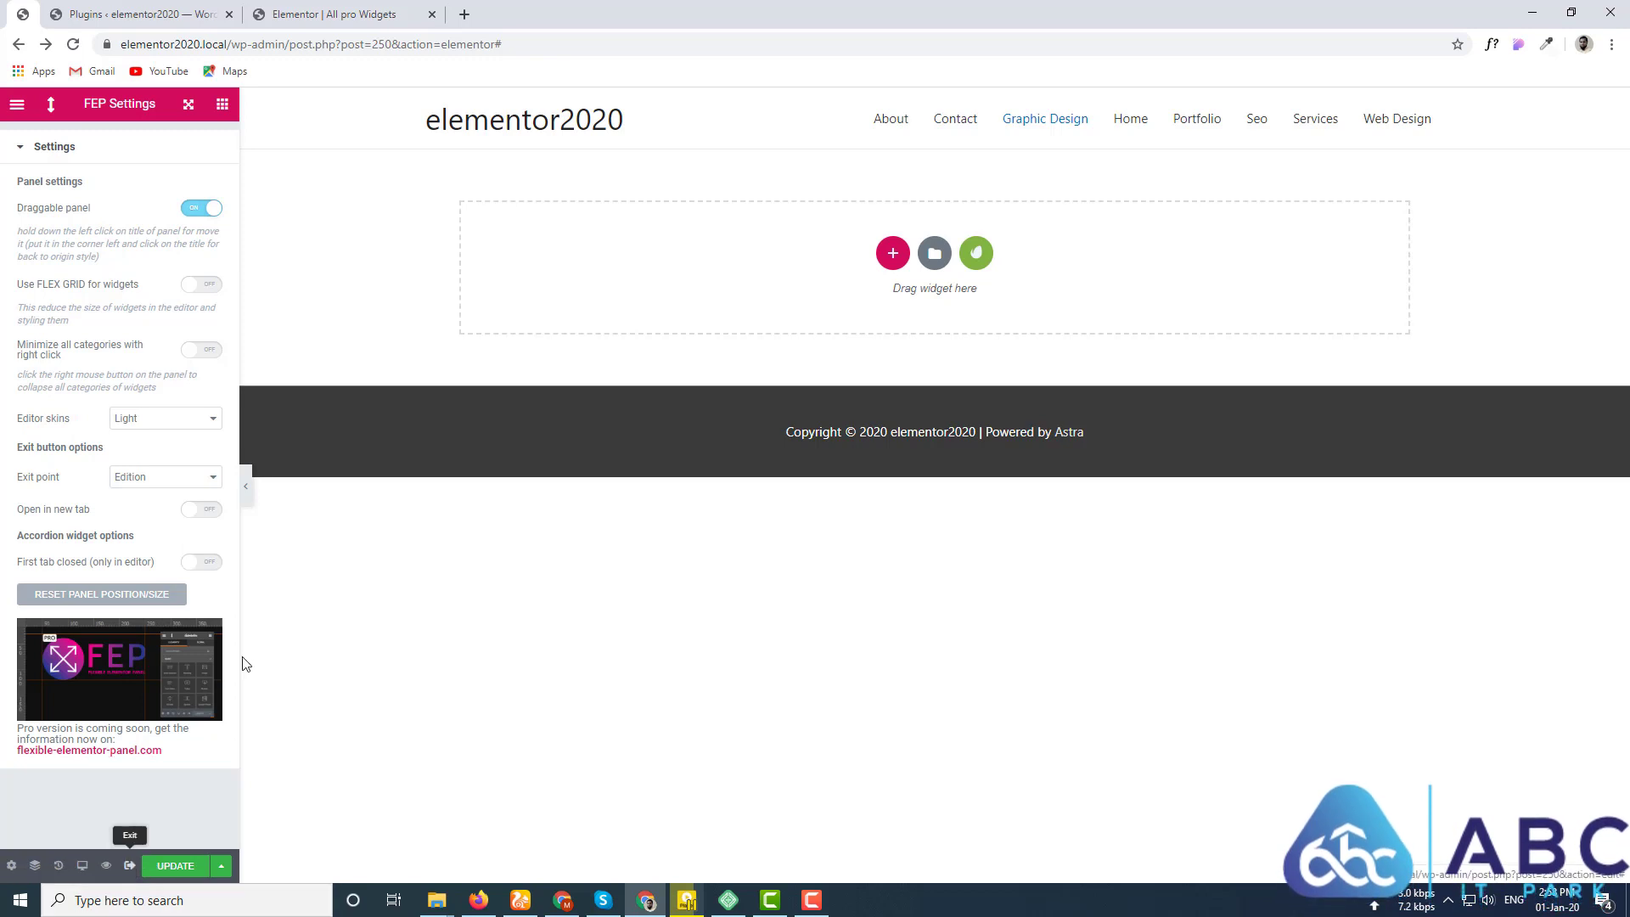
left_click(208, 518)
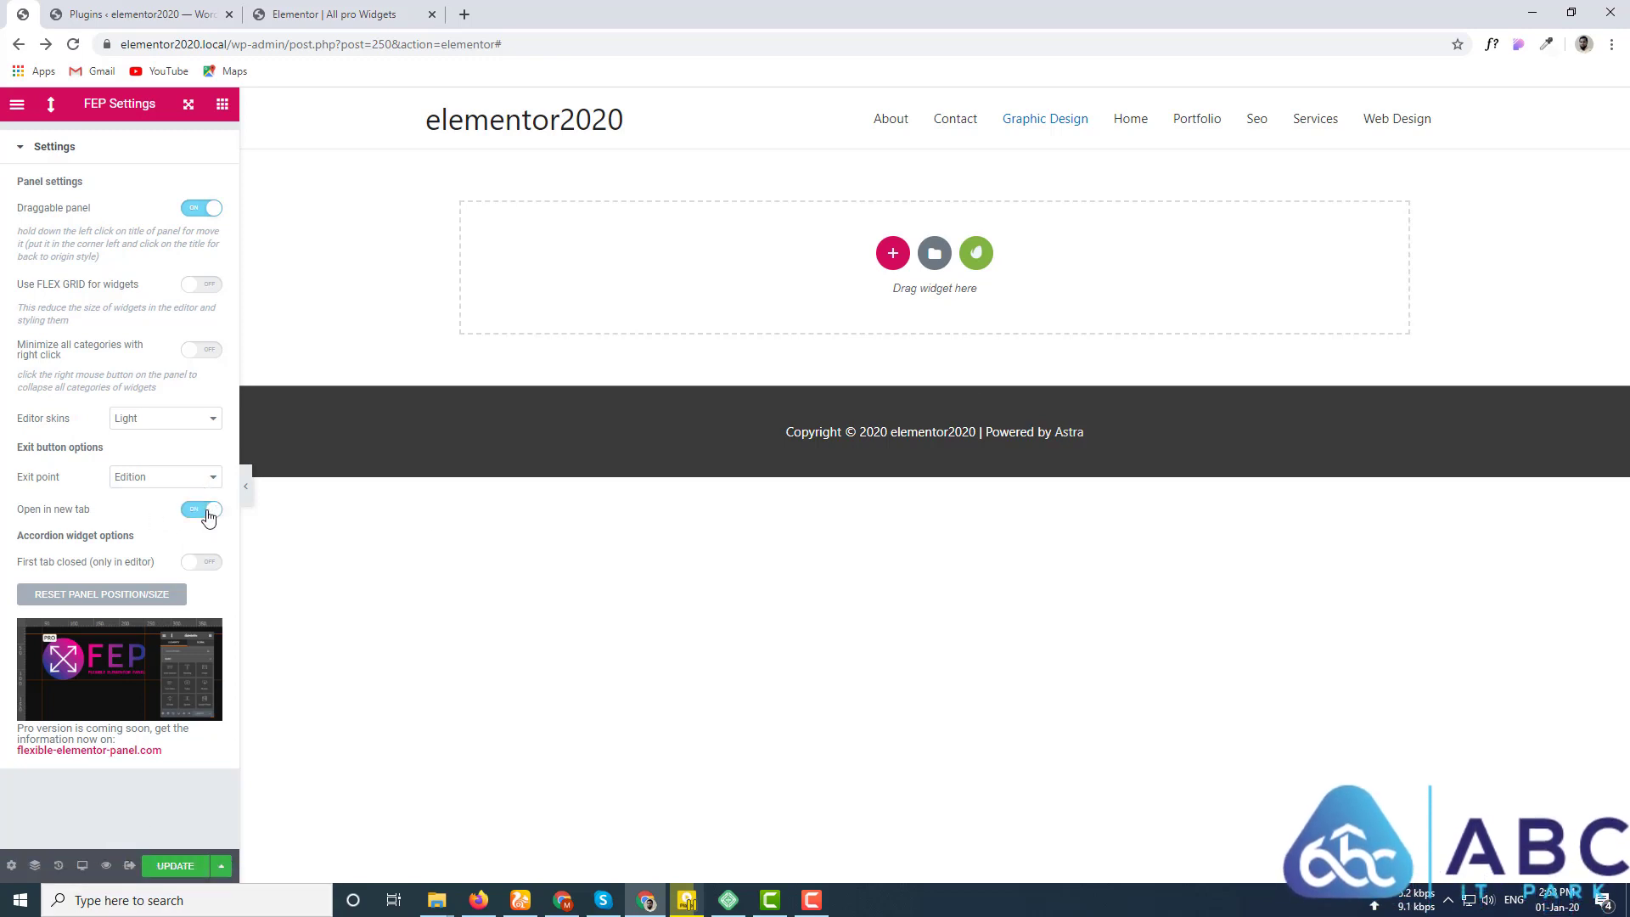
left_click(129, 866)
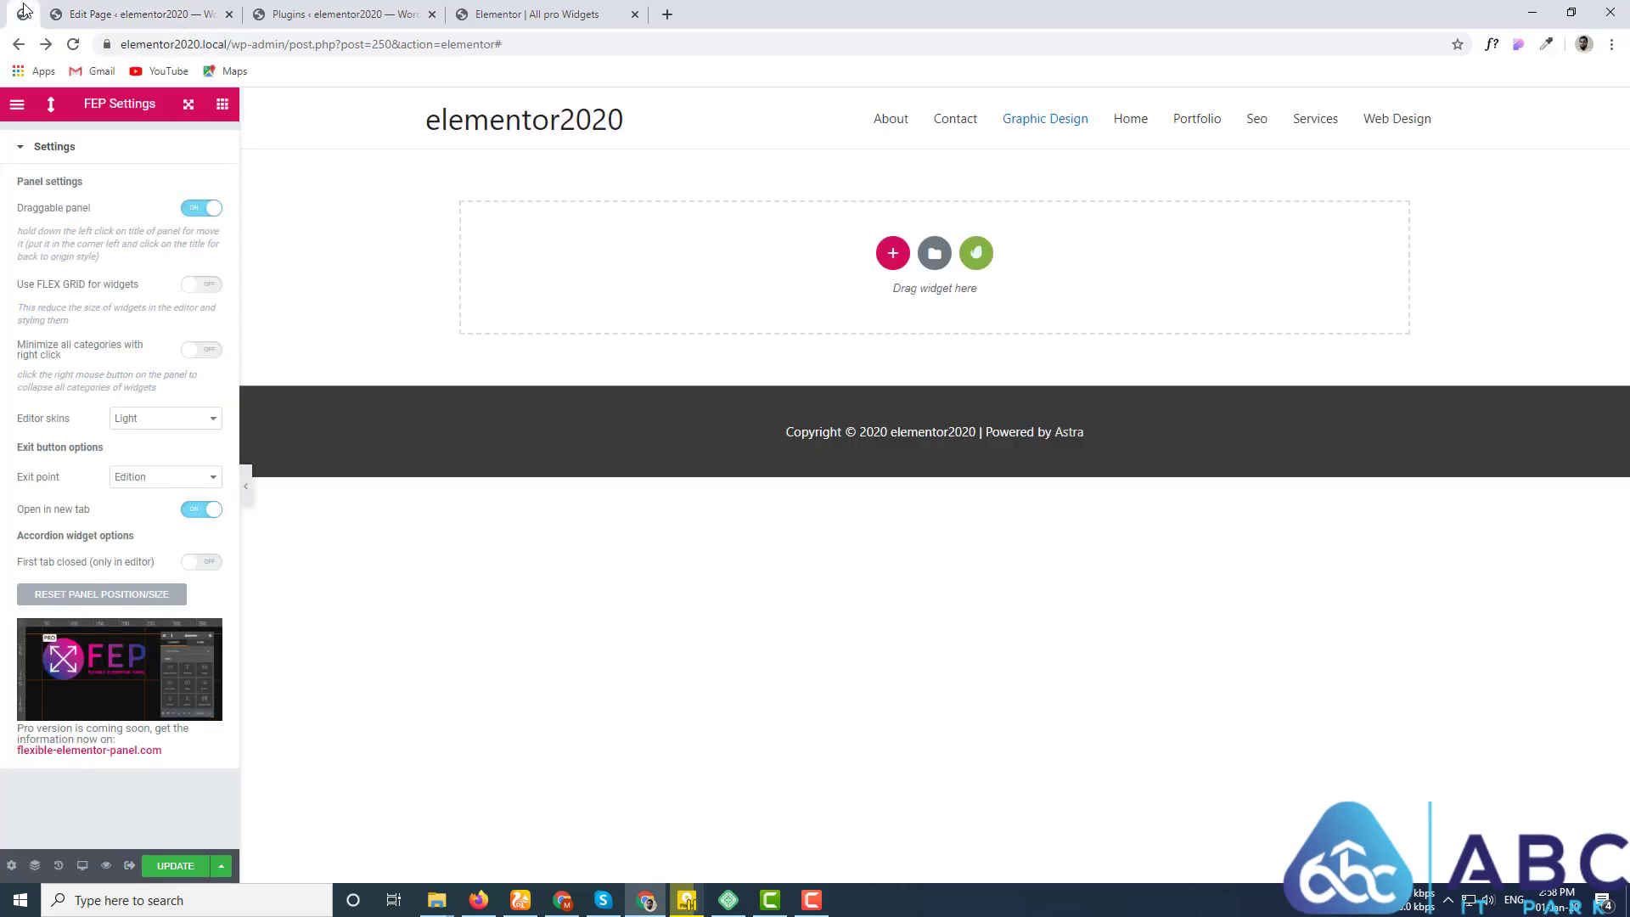
left_click(71, 45)
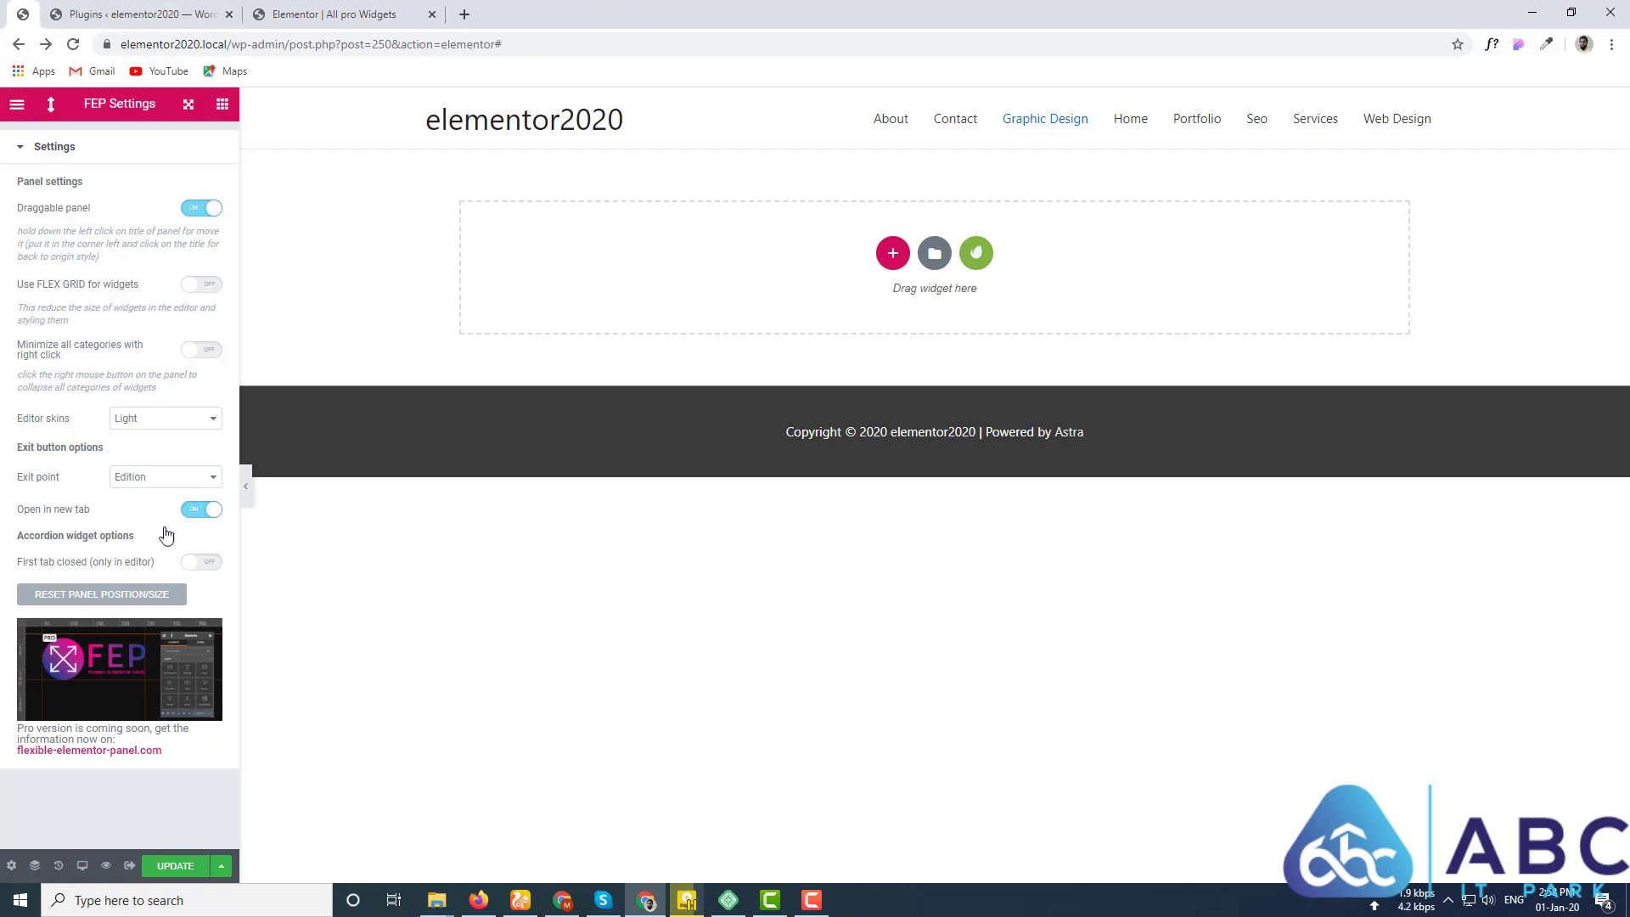
Step: Set the exit point to Admin dashboard, update the page, and test the exit before returning to the editor
left_click(140, 480)
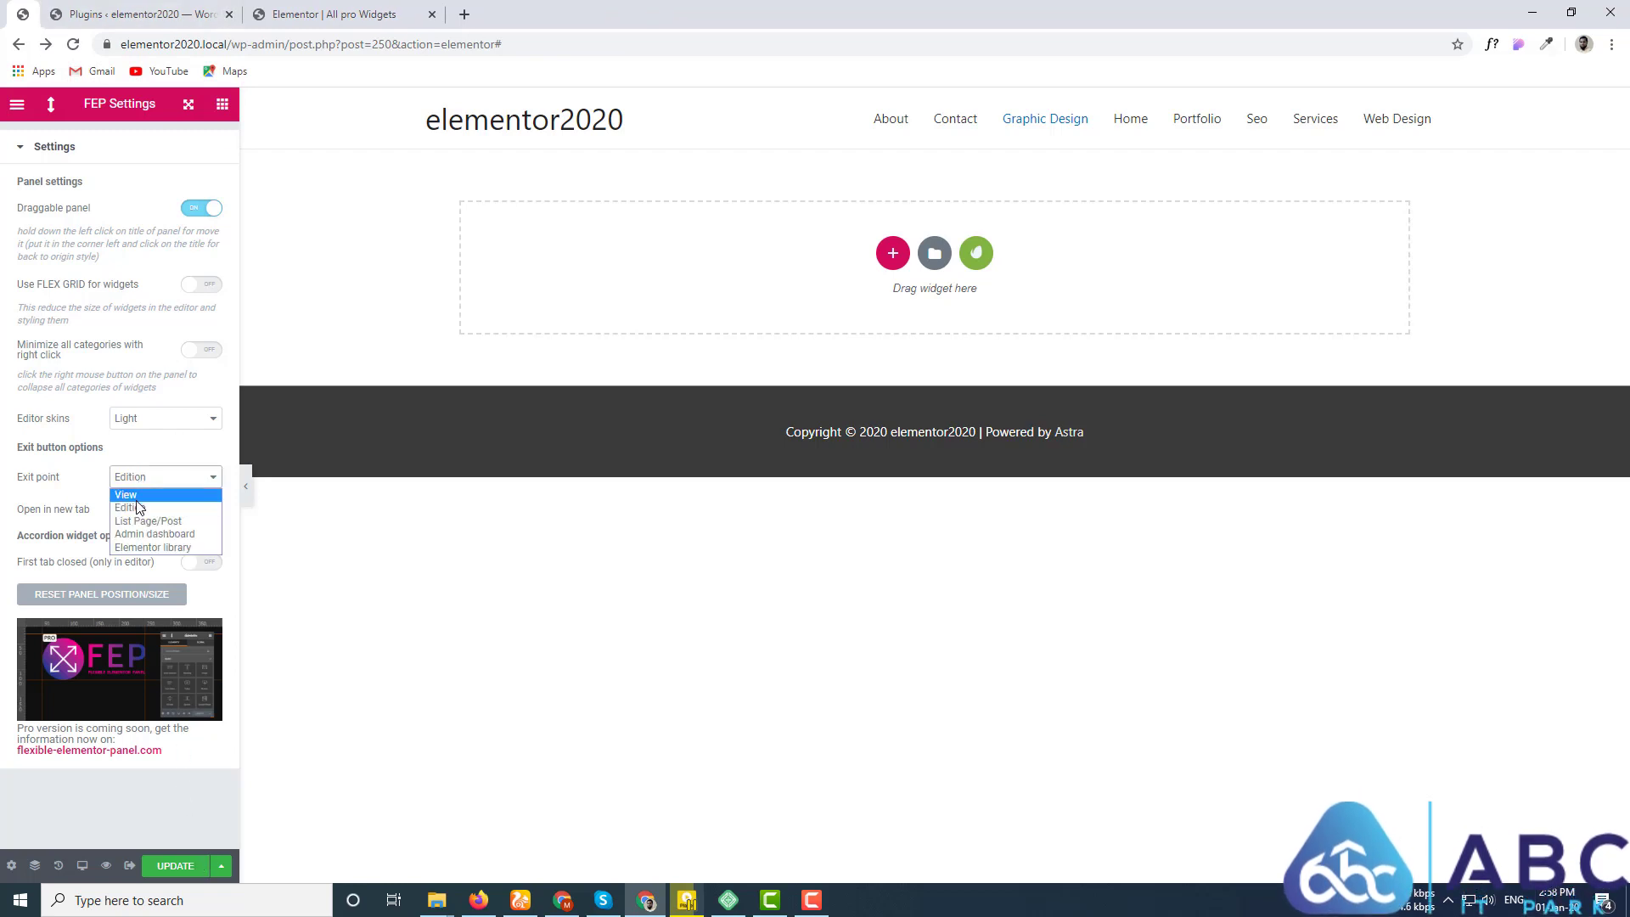
left_click(131, 536)
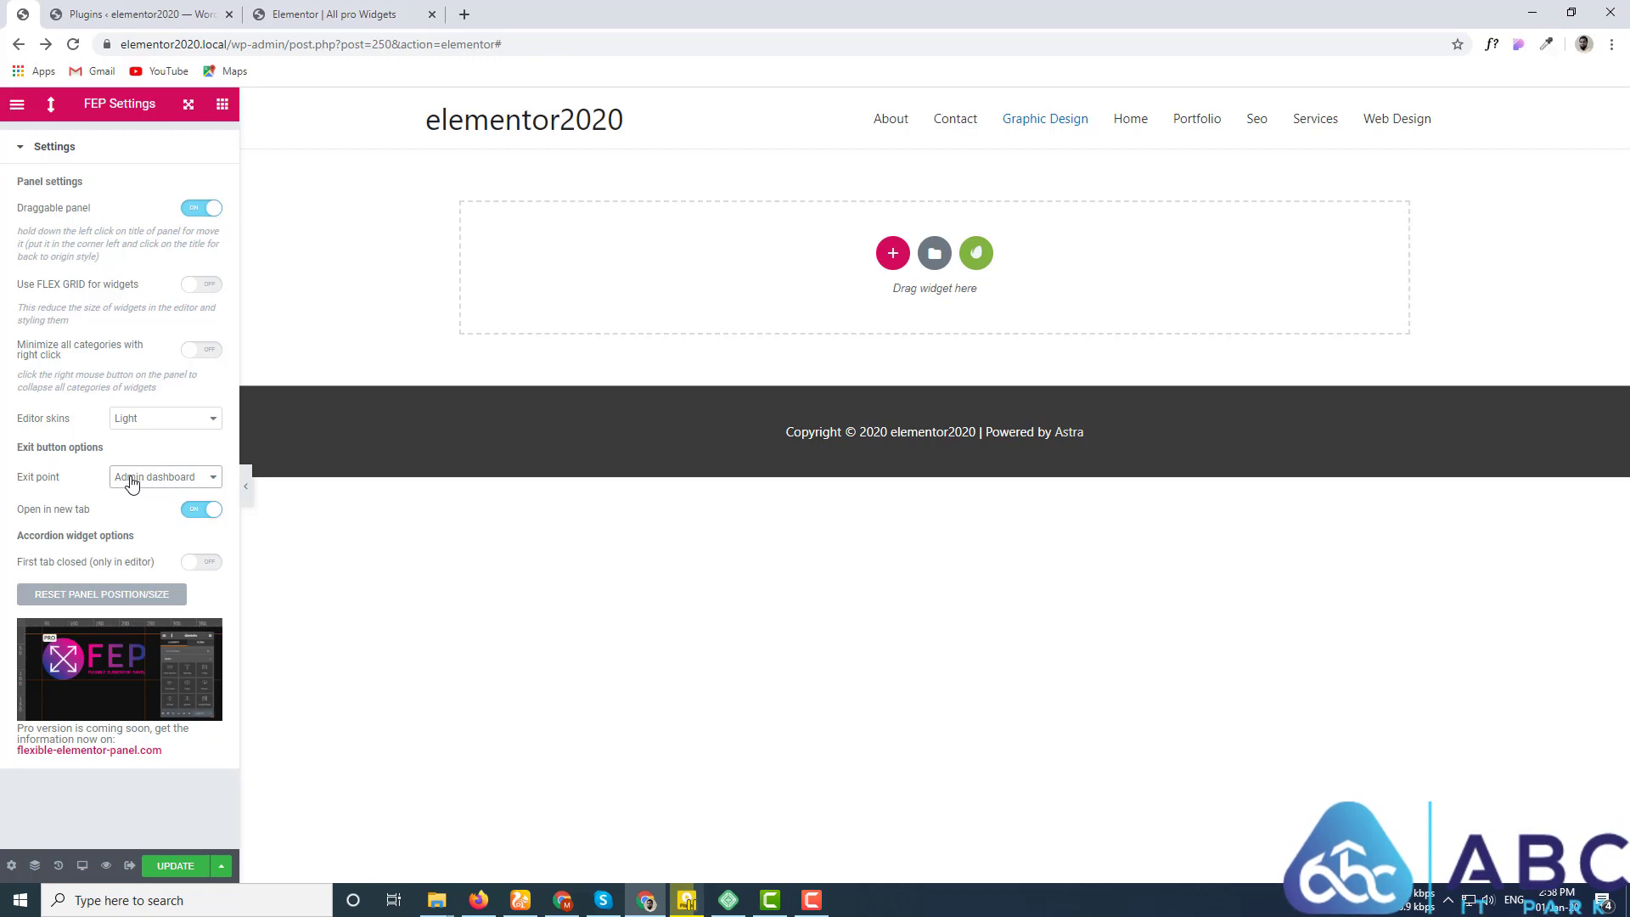
left_click(177, 867)
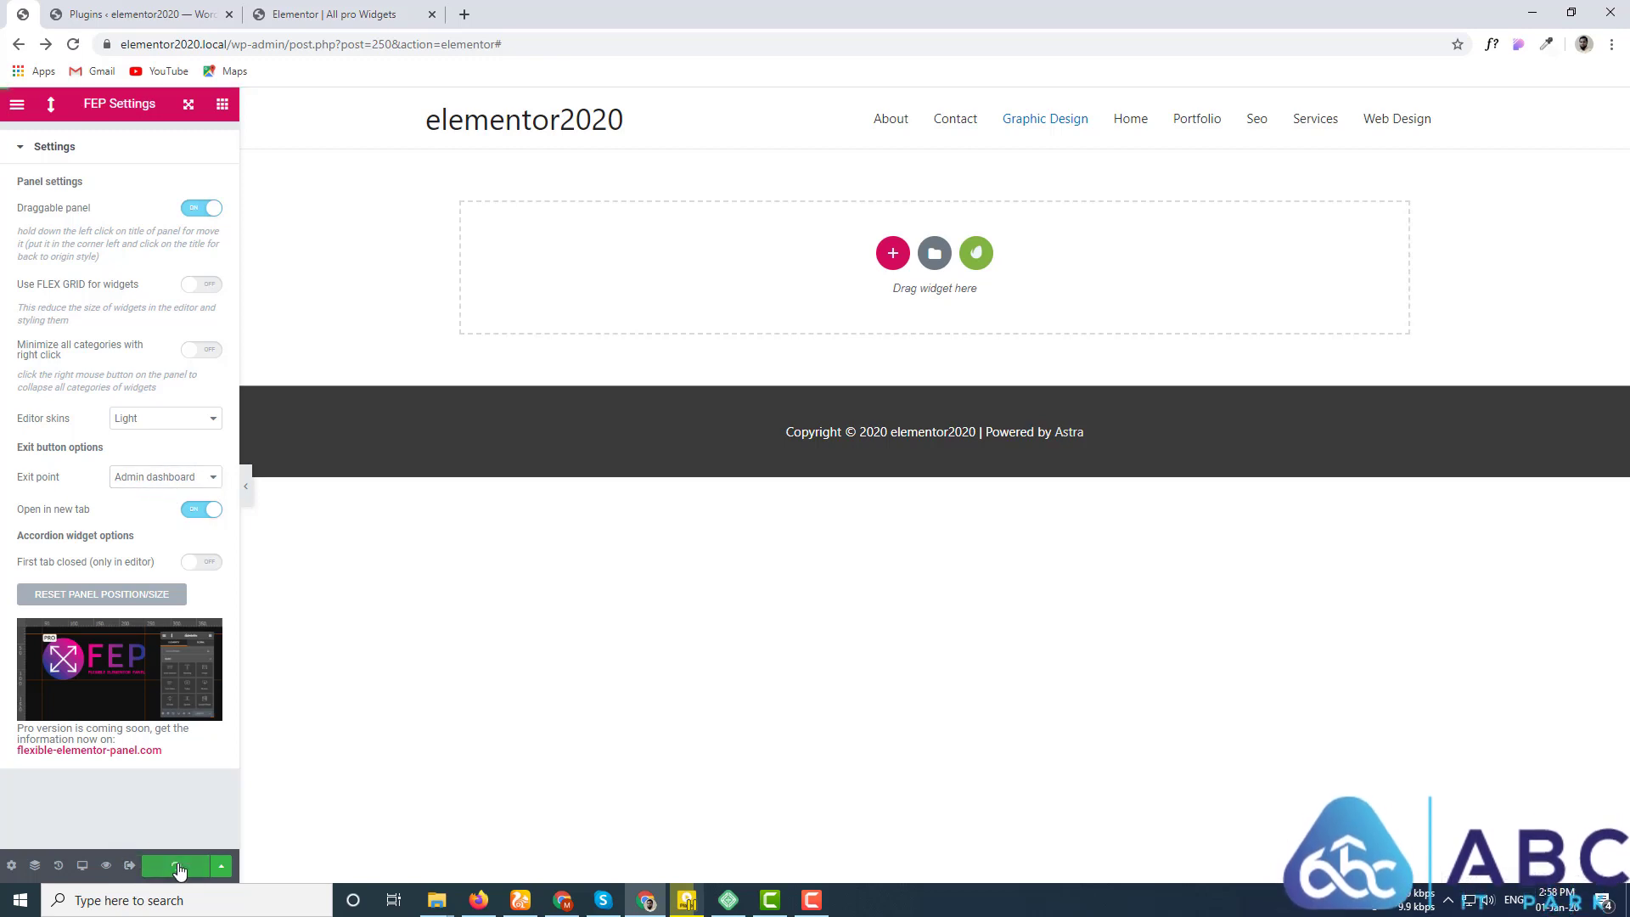
left_click(129, 866)
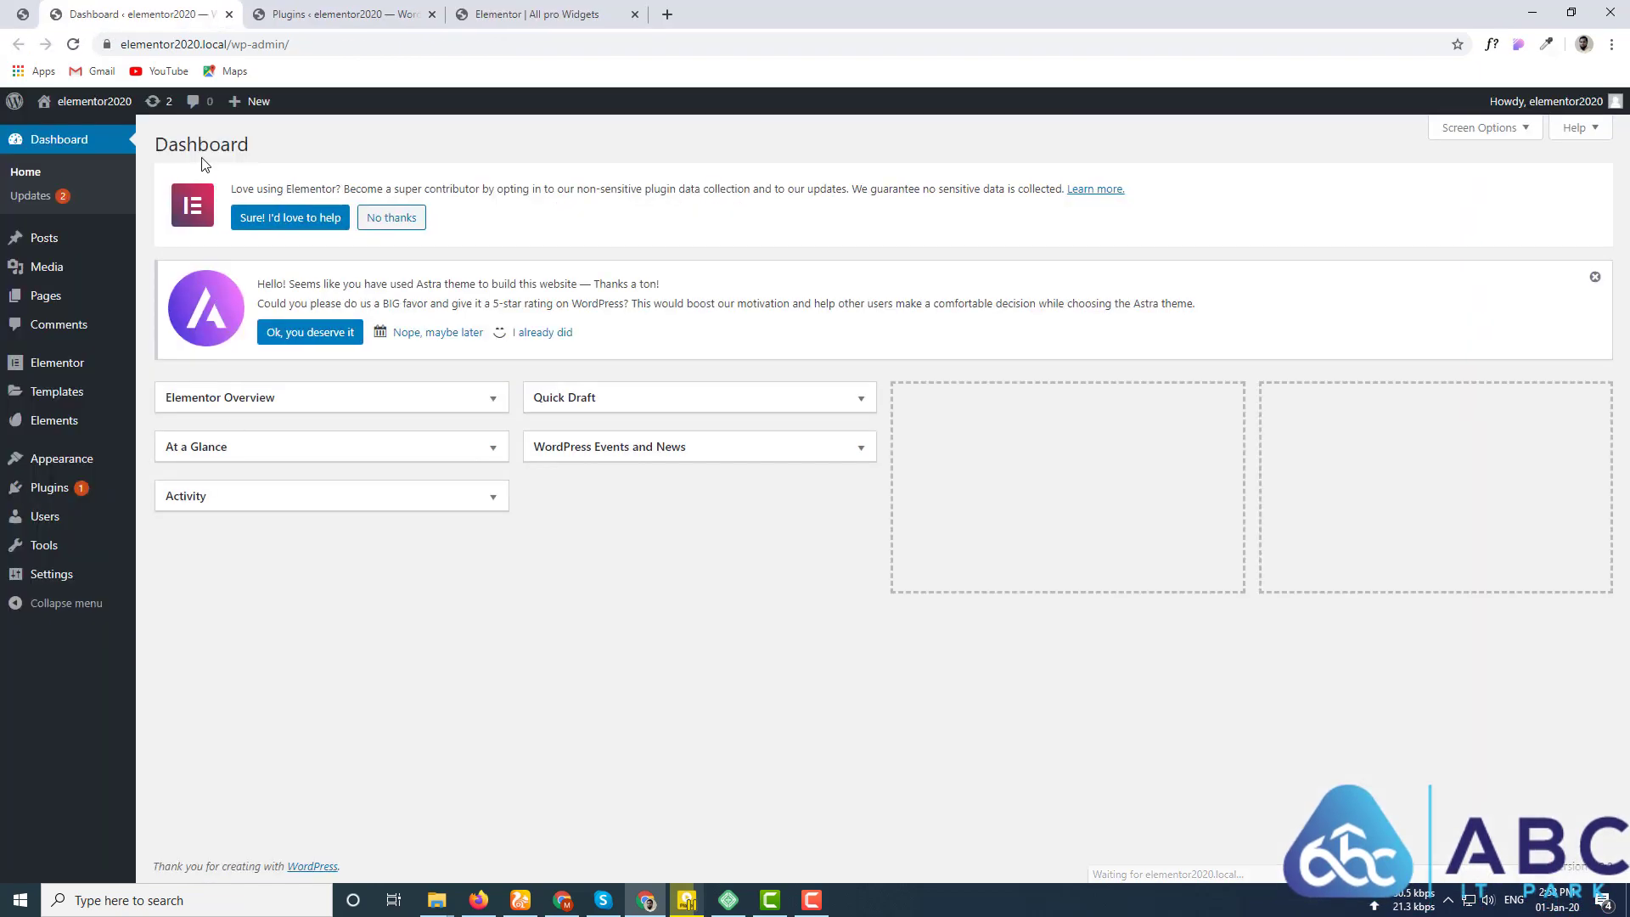
left_click(26, 14)
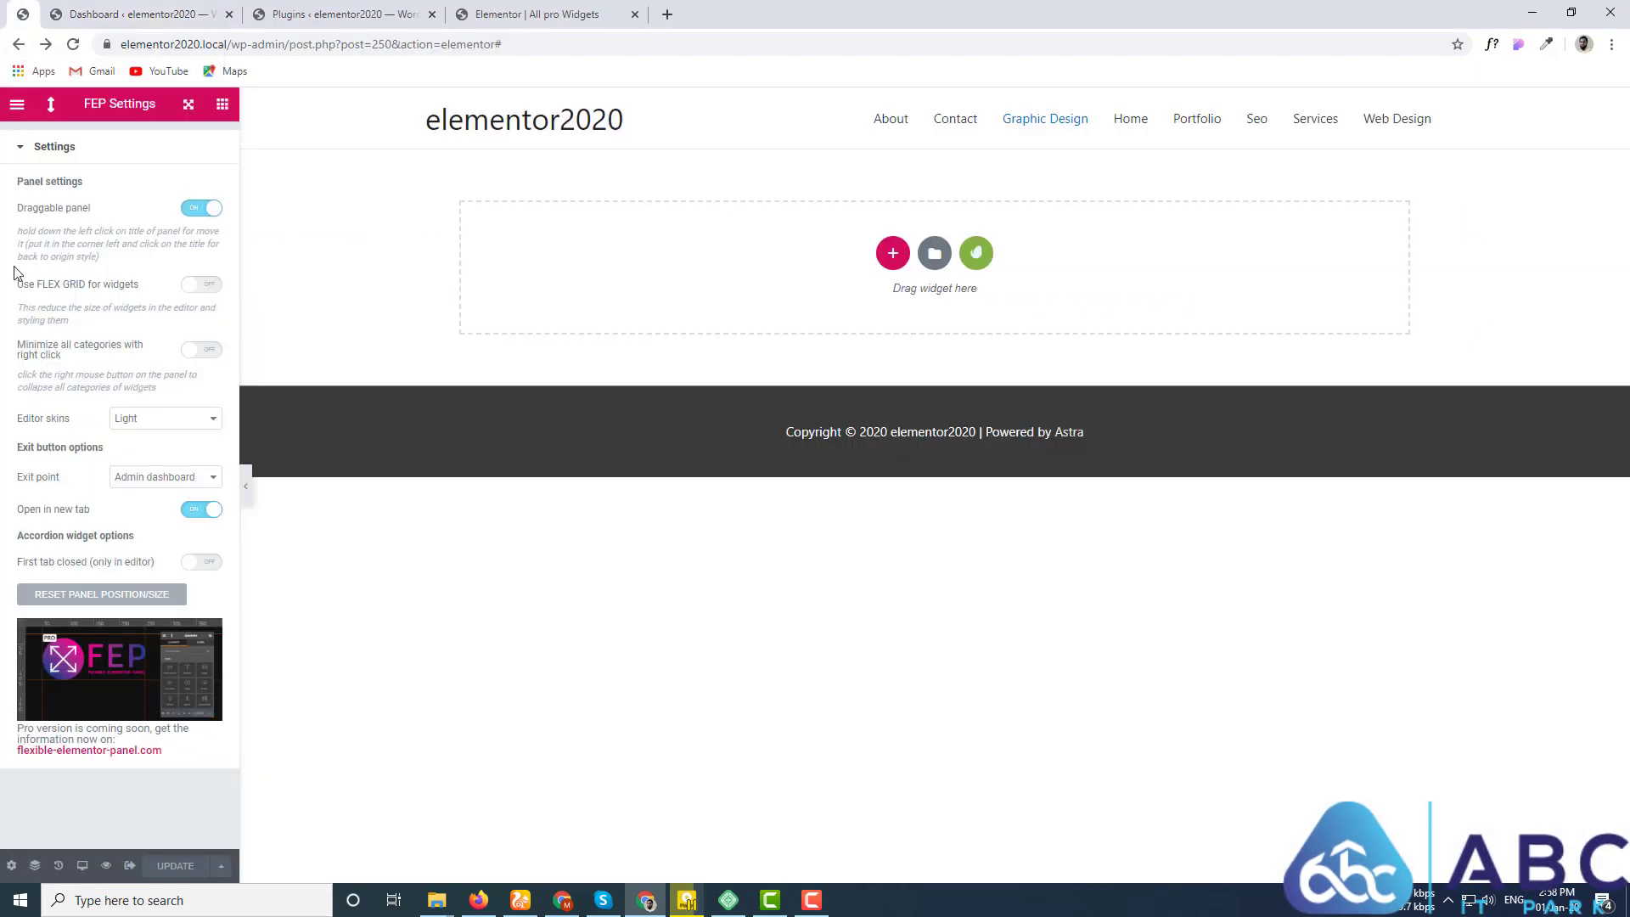
Step: Set the exit point to Elementor library, update the page, and test the exit before returning to the editor
left_click(161, 477)
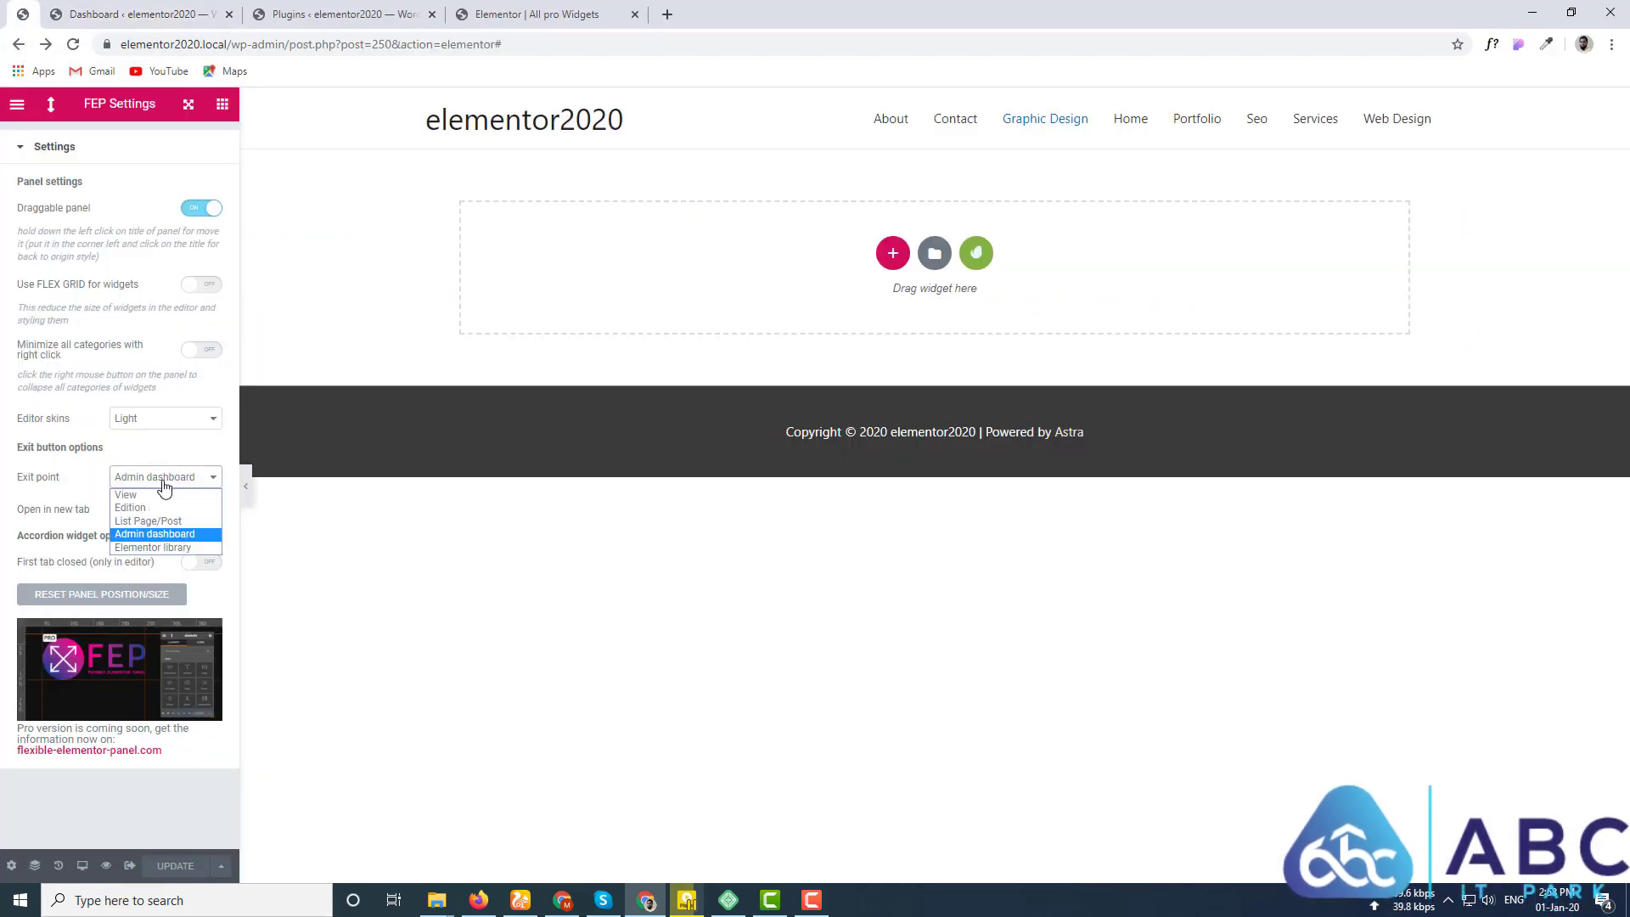
left_click(154, 548)
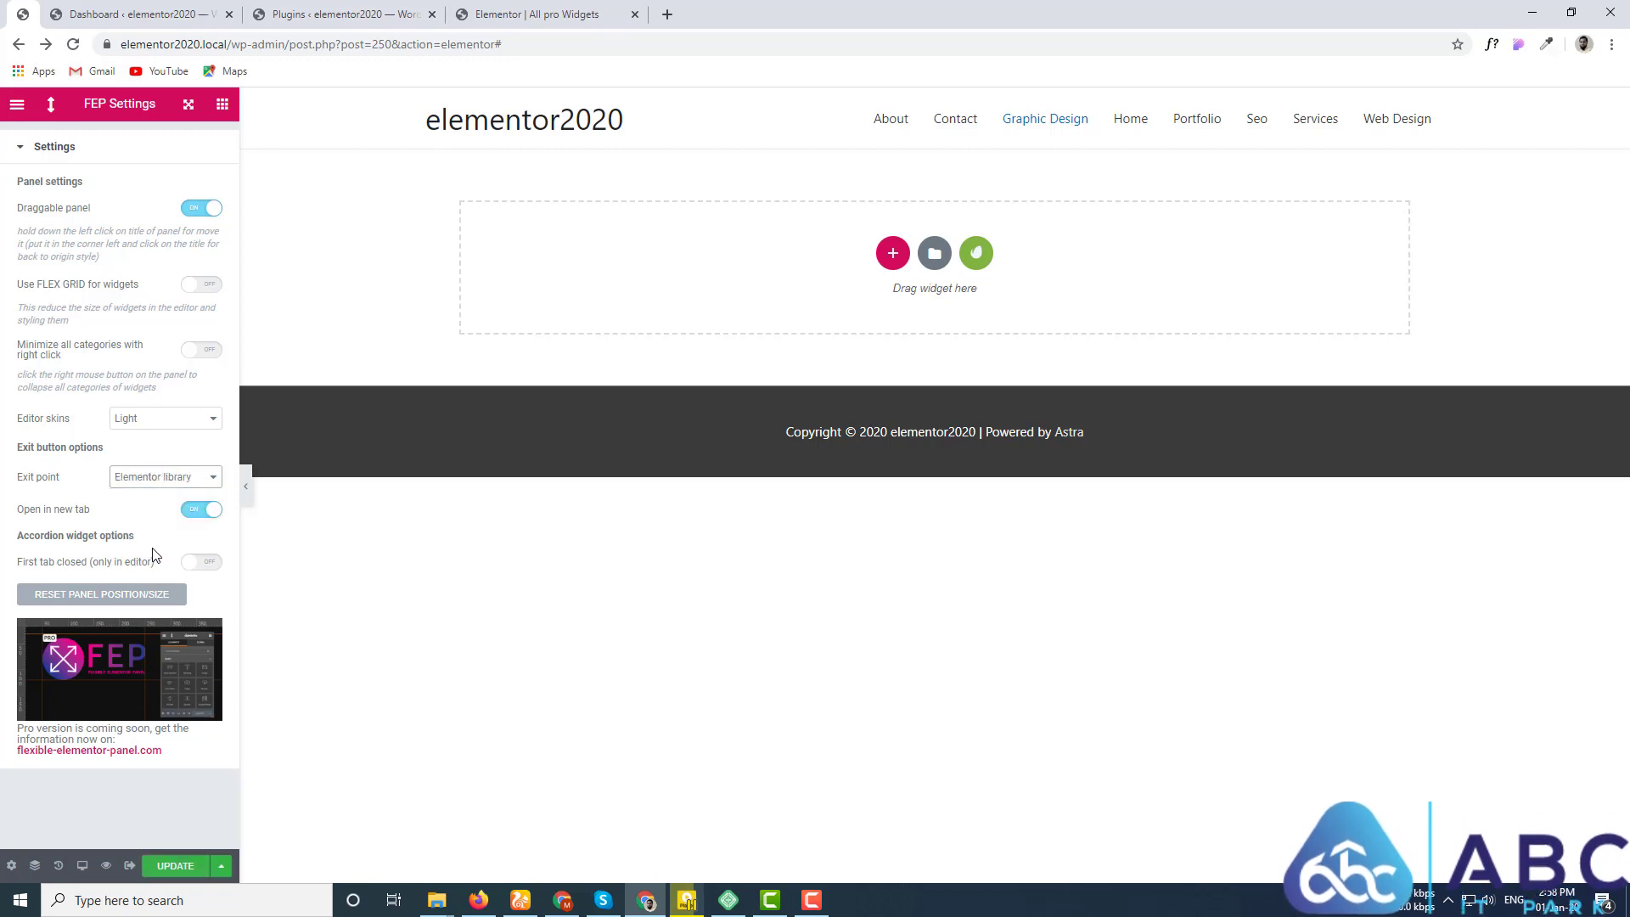
left_click(169, 865)
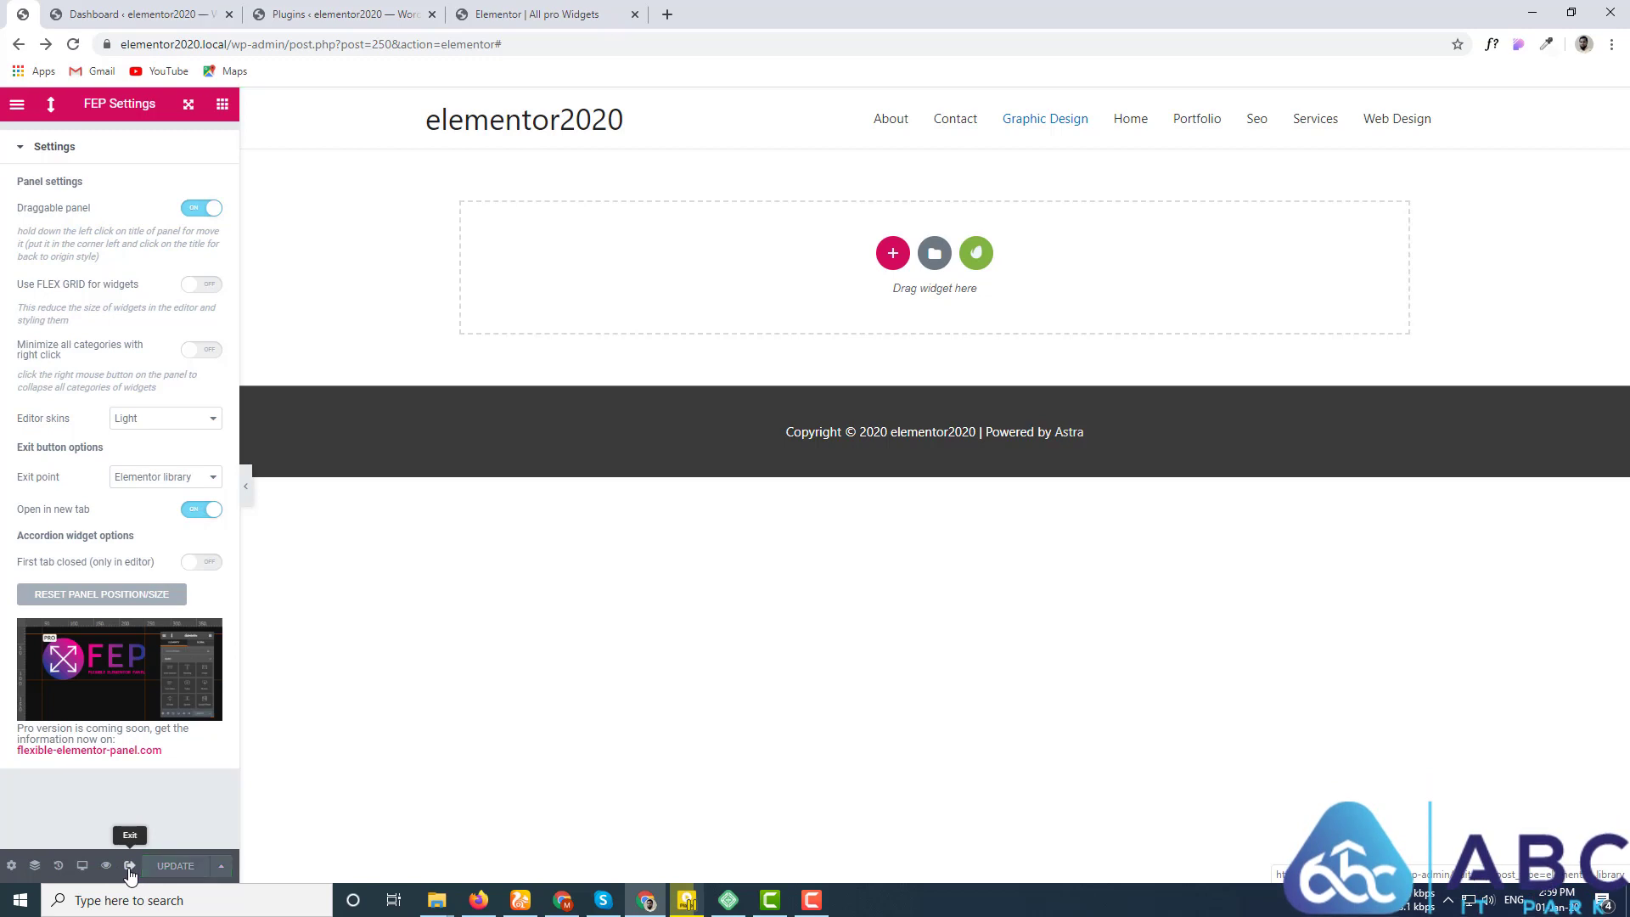
left_click(129, 866)
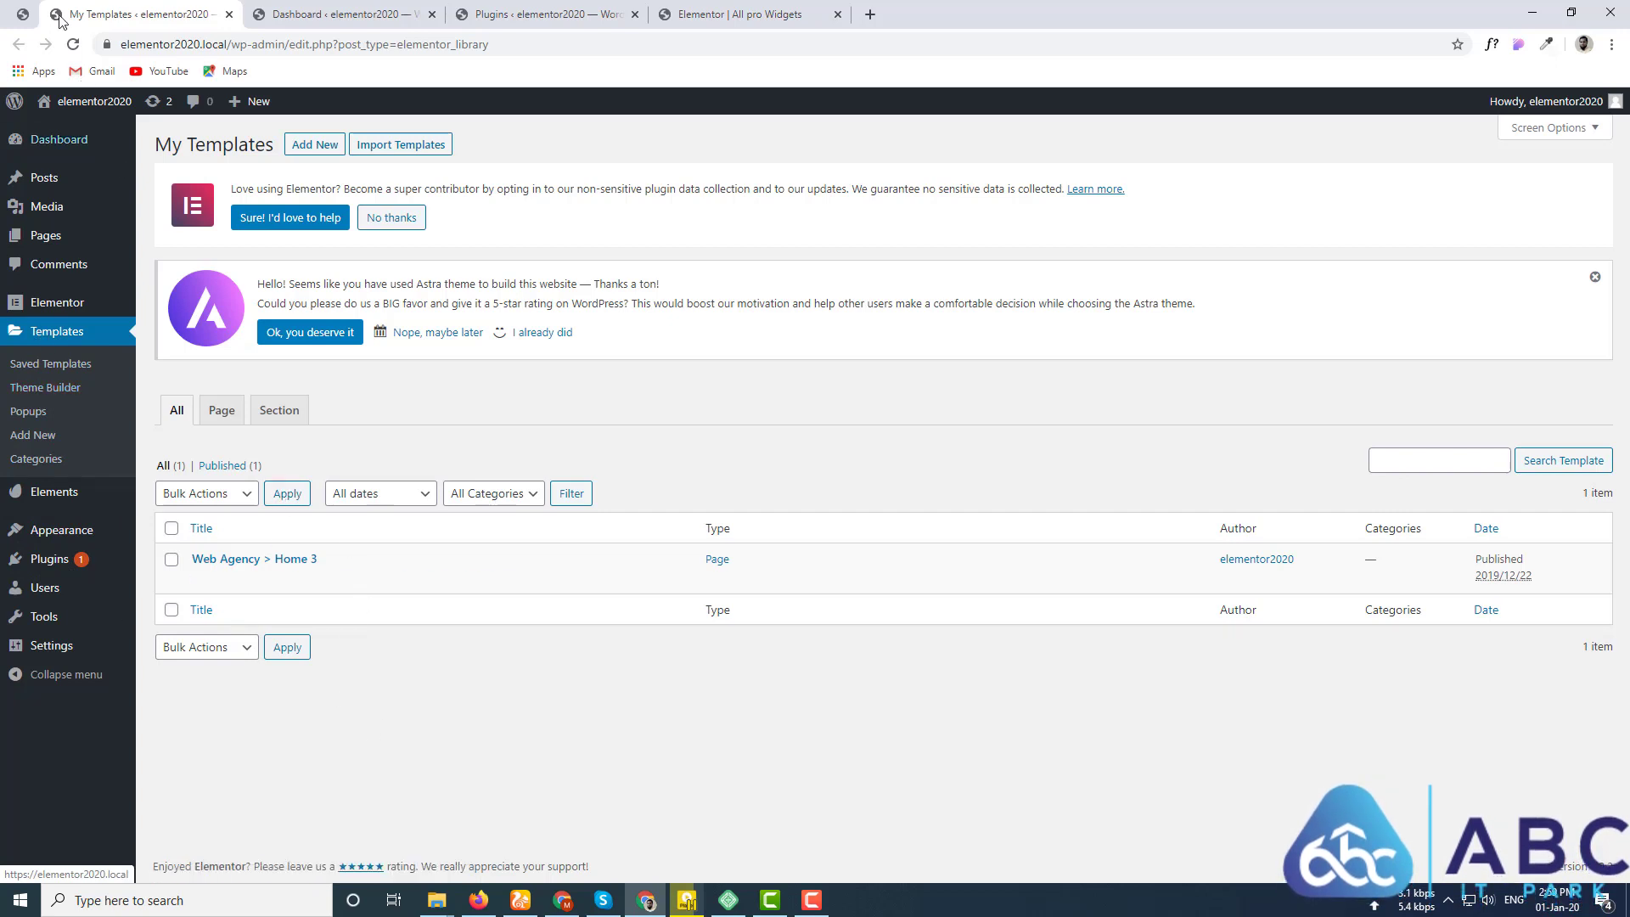
left_click(21, 15)
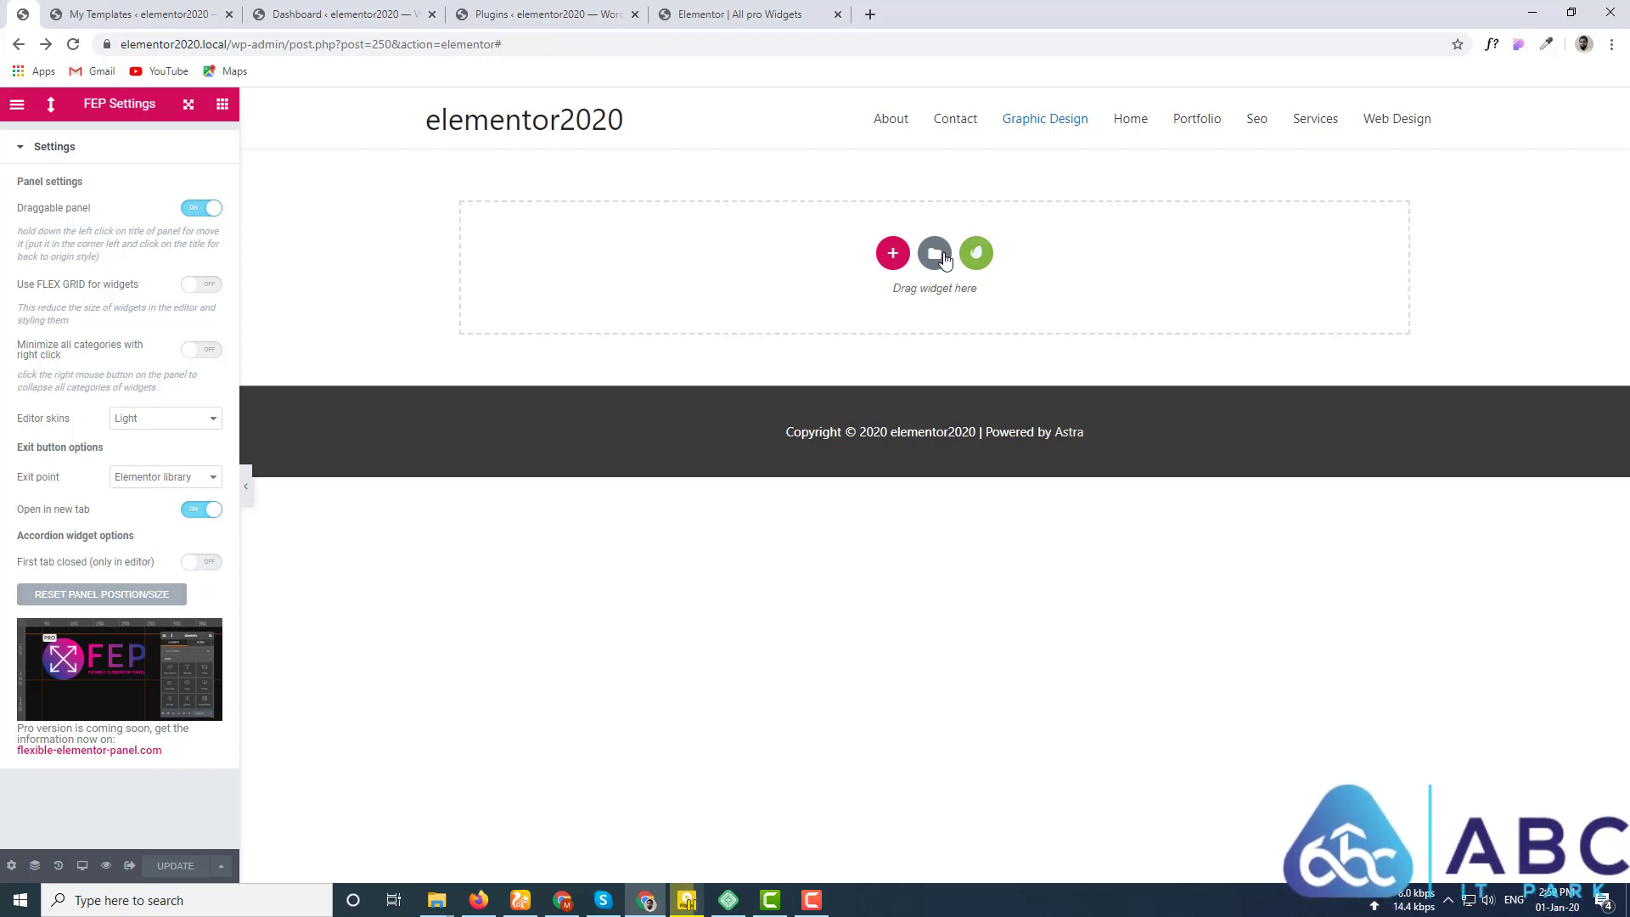
Step: Add a single-column section to the page and place an Accordion widget in it
left_click(893, 258)
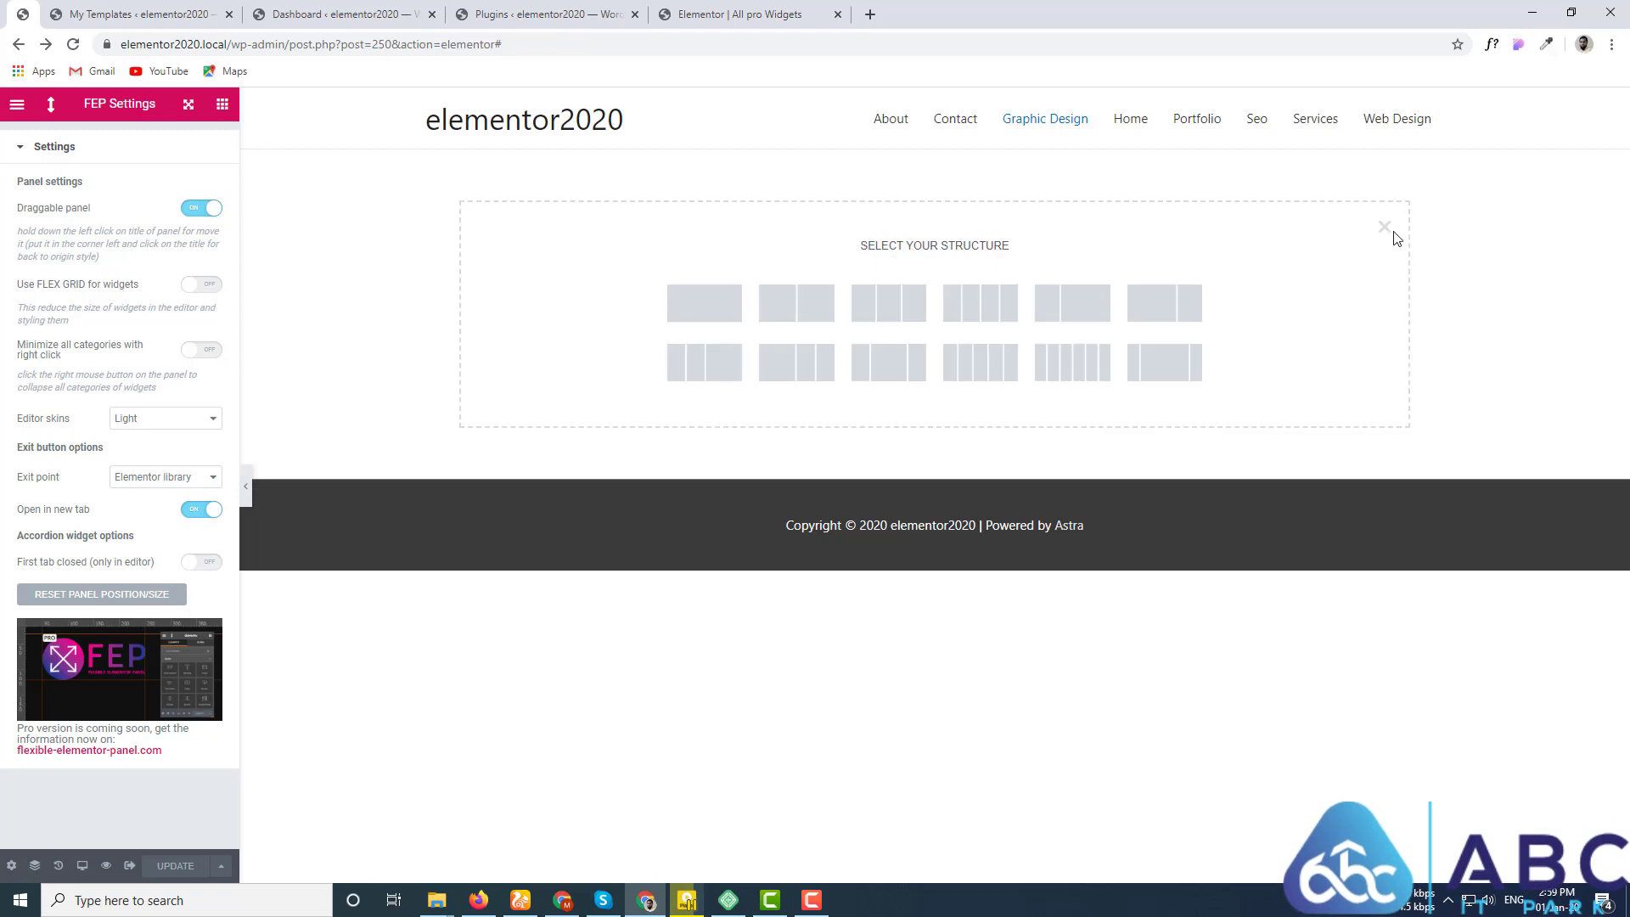
left_click(710, 316)
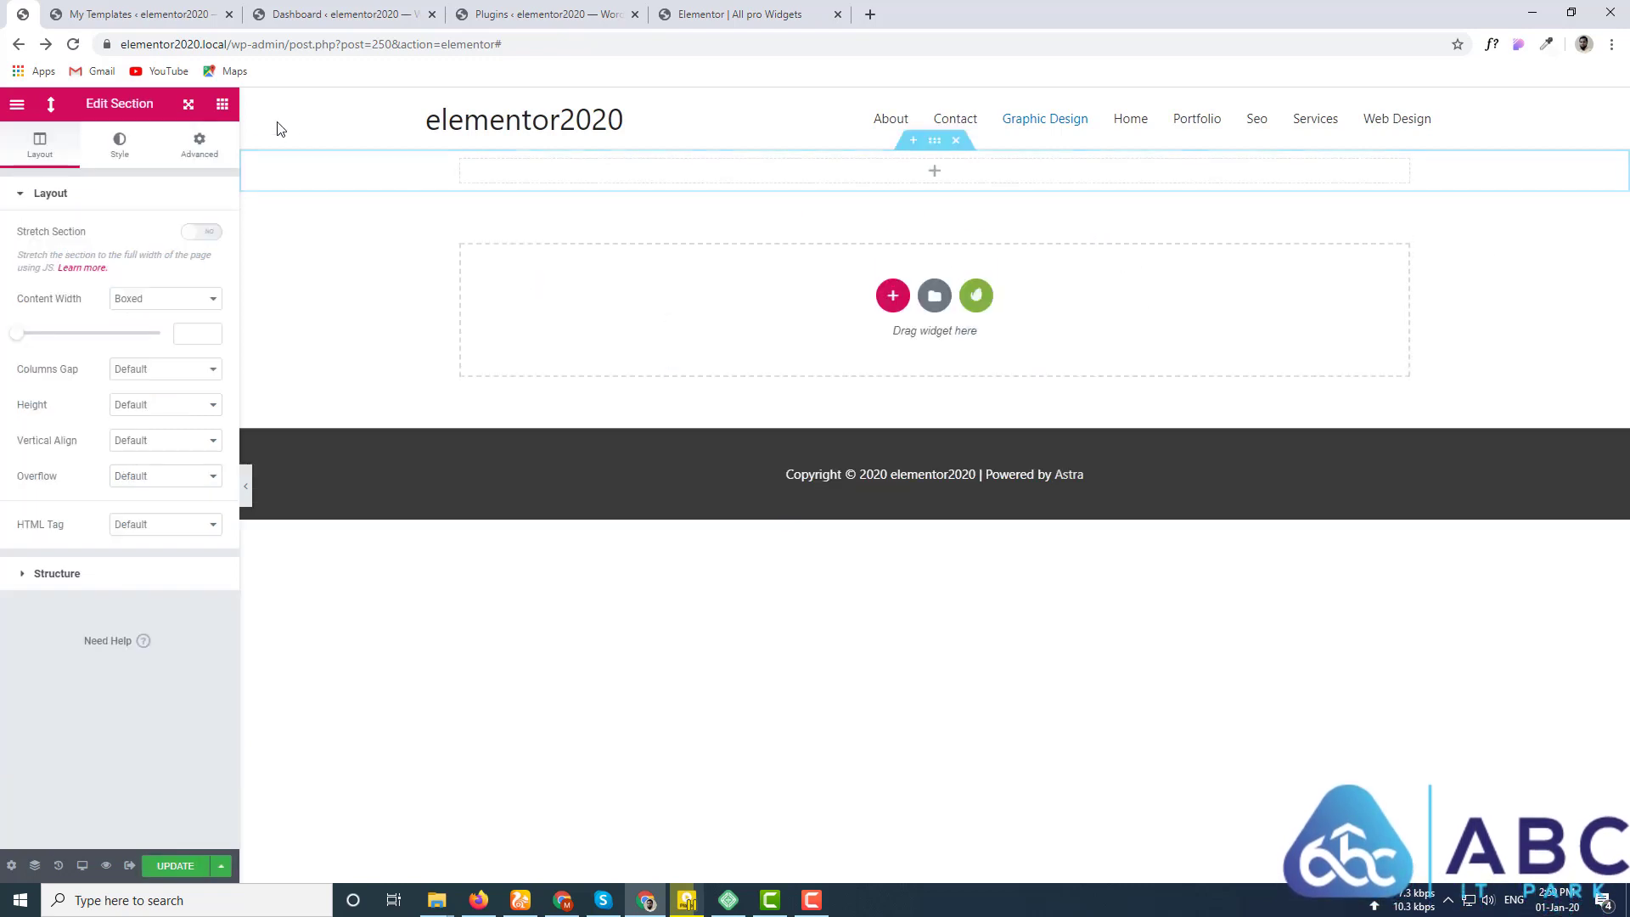
left_click(222, 104)
scroll(81, 580, "down", 5)
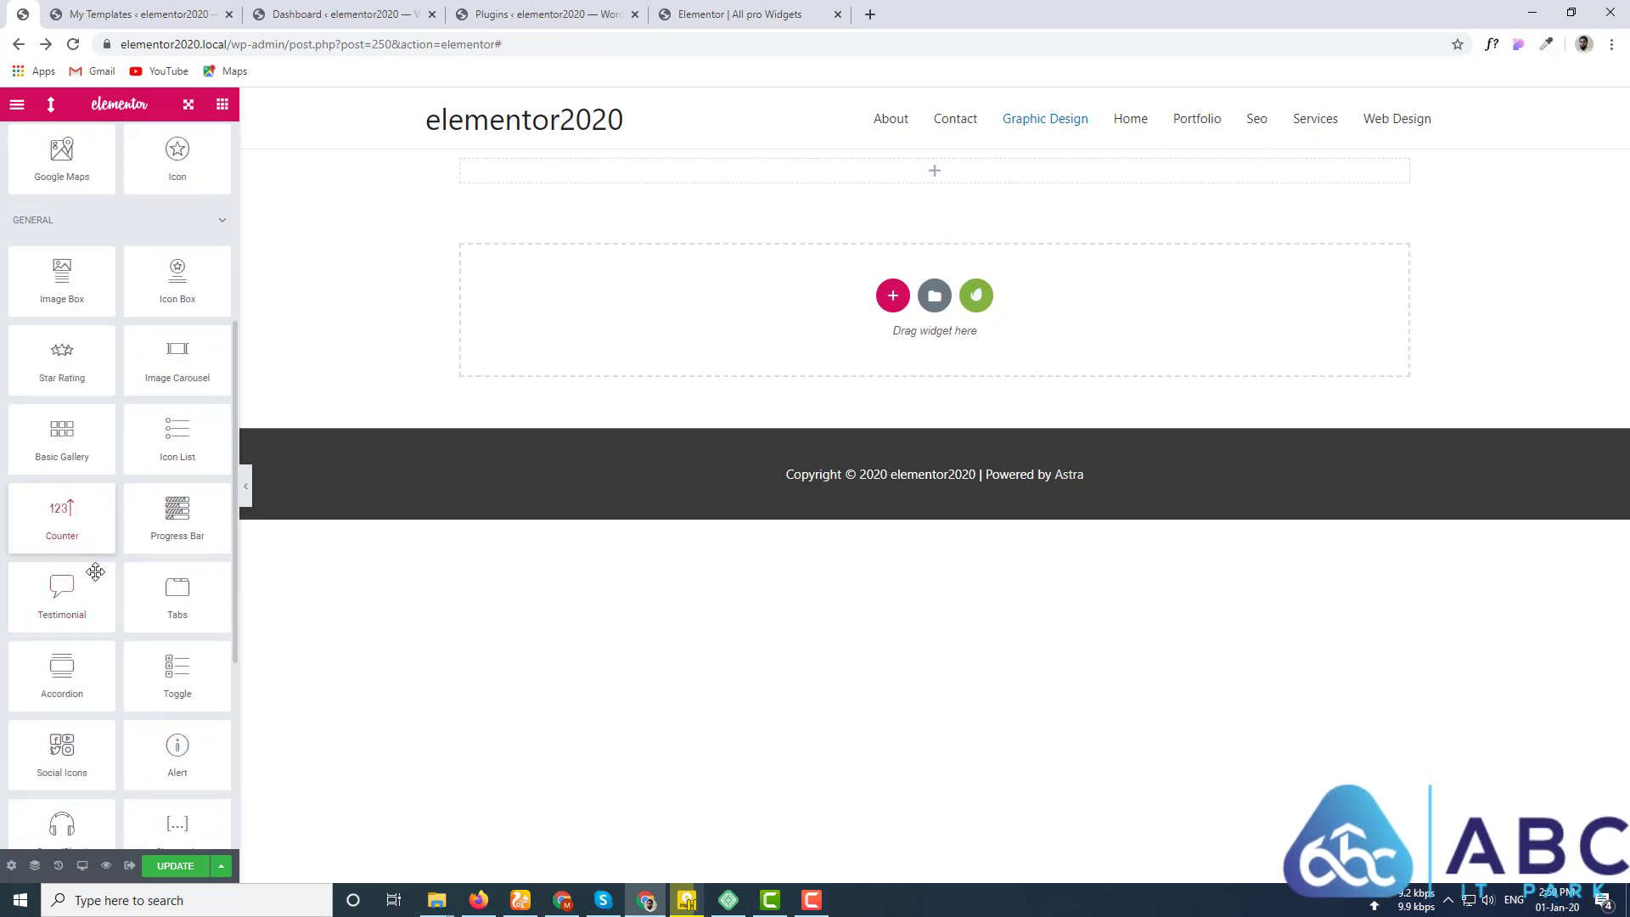
left_click_drag(61, 681, 884, 180)
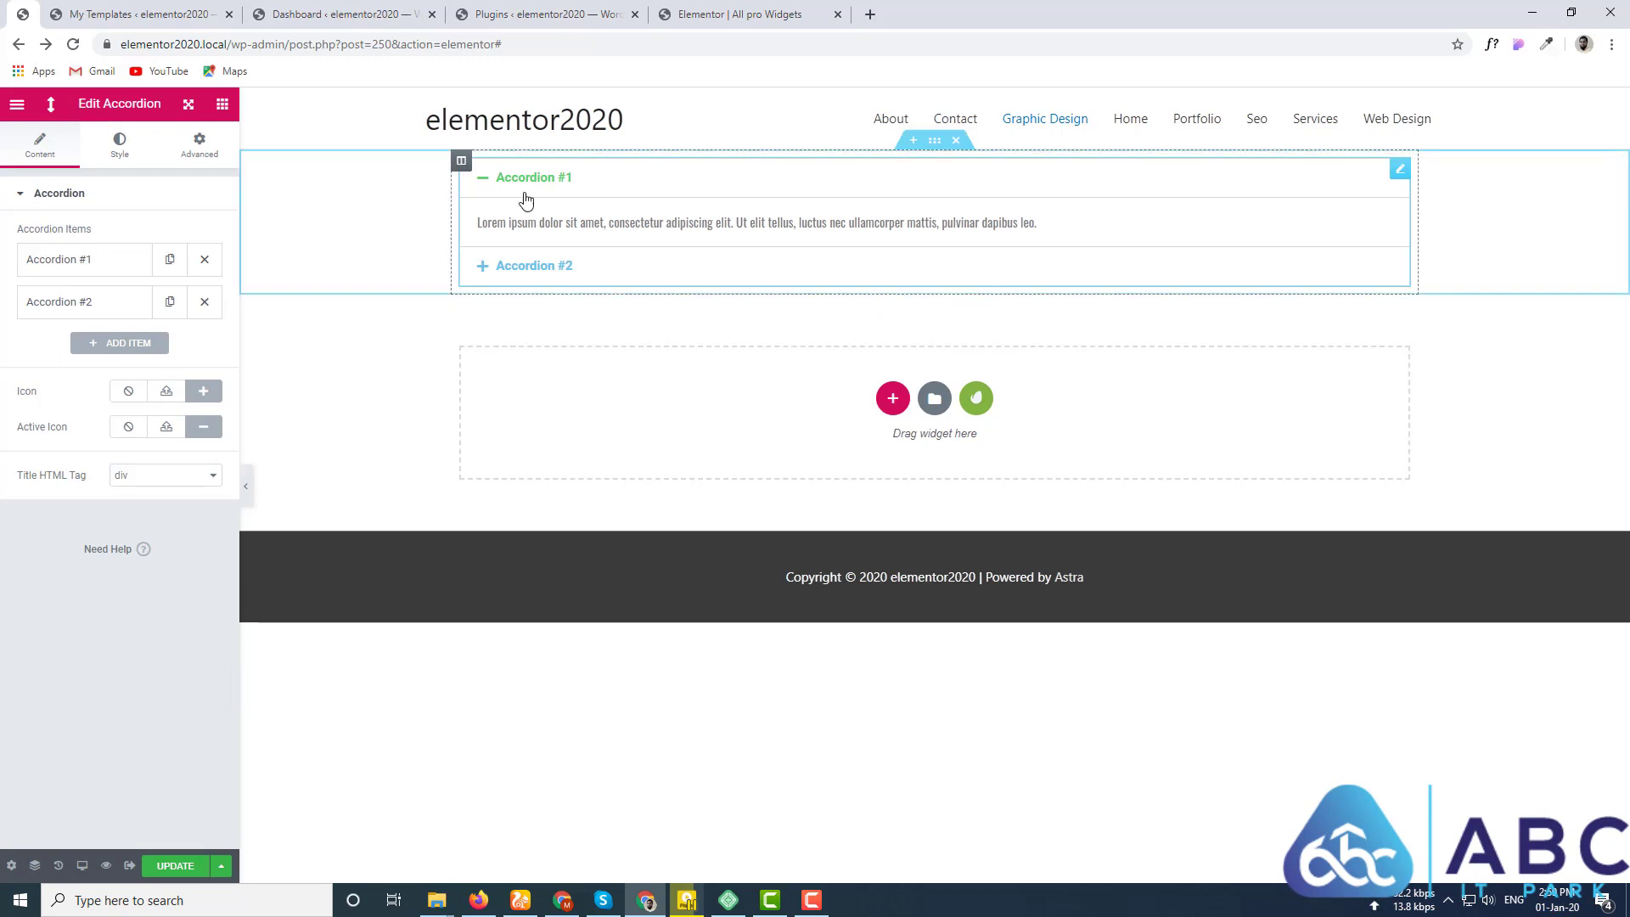
Step: Collapse and expand the Accordion #1 item repeatedly to check how it behaves in the editor
left_click(519, 192)
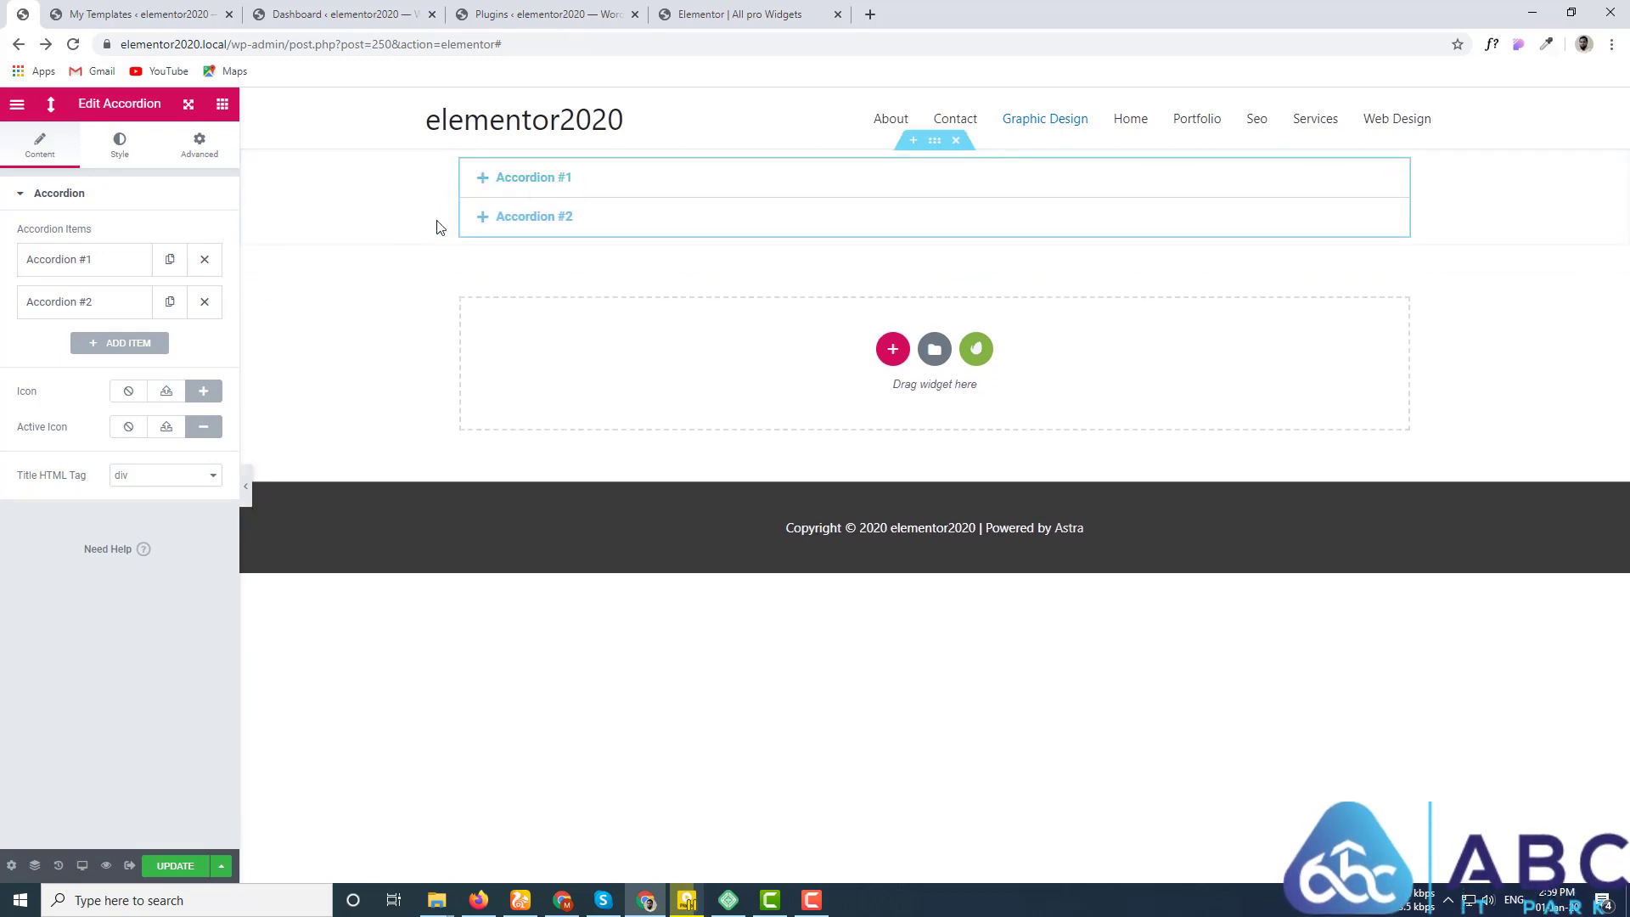
left_click(527, 185)
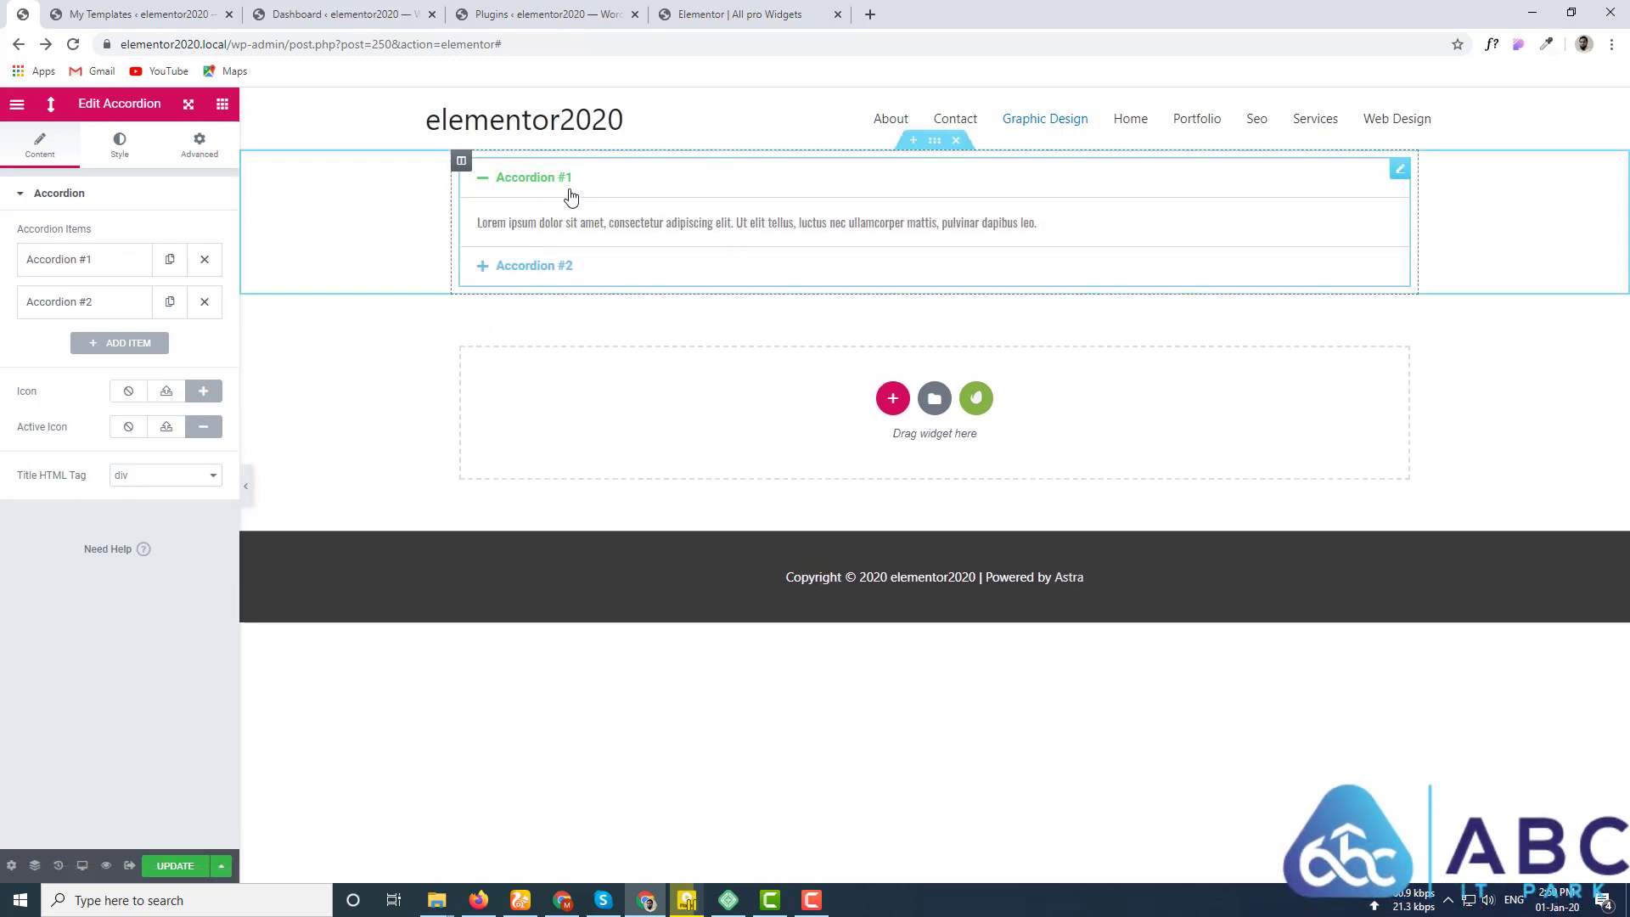
left_click(518, 189)
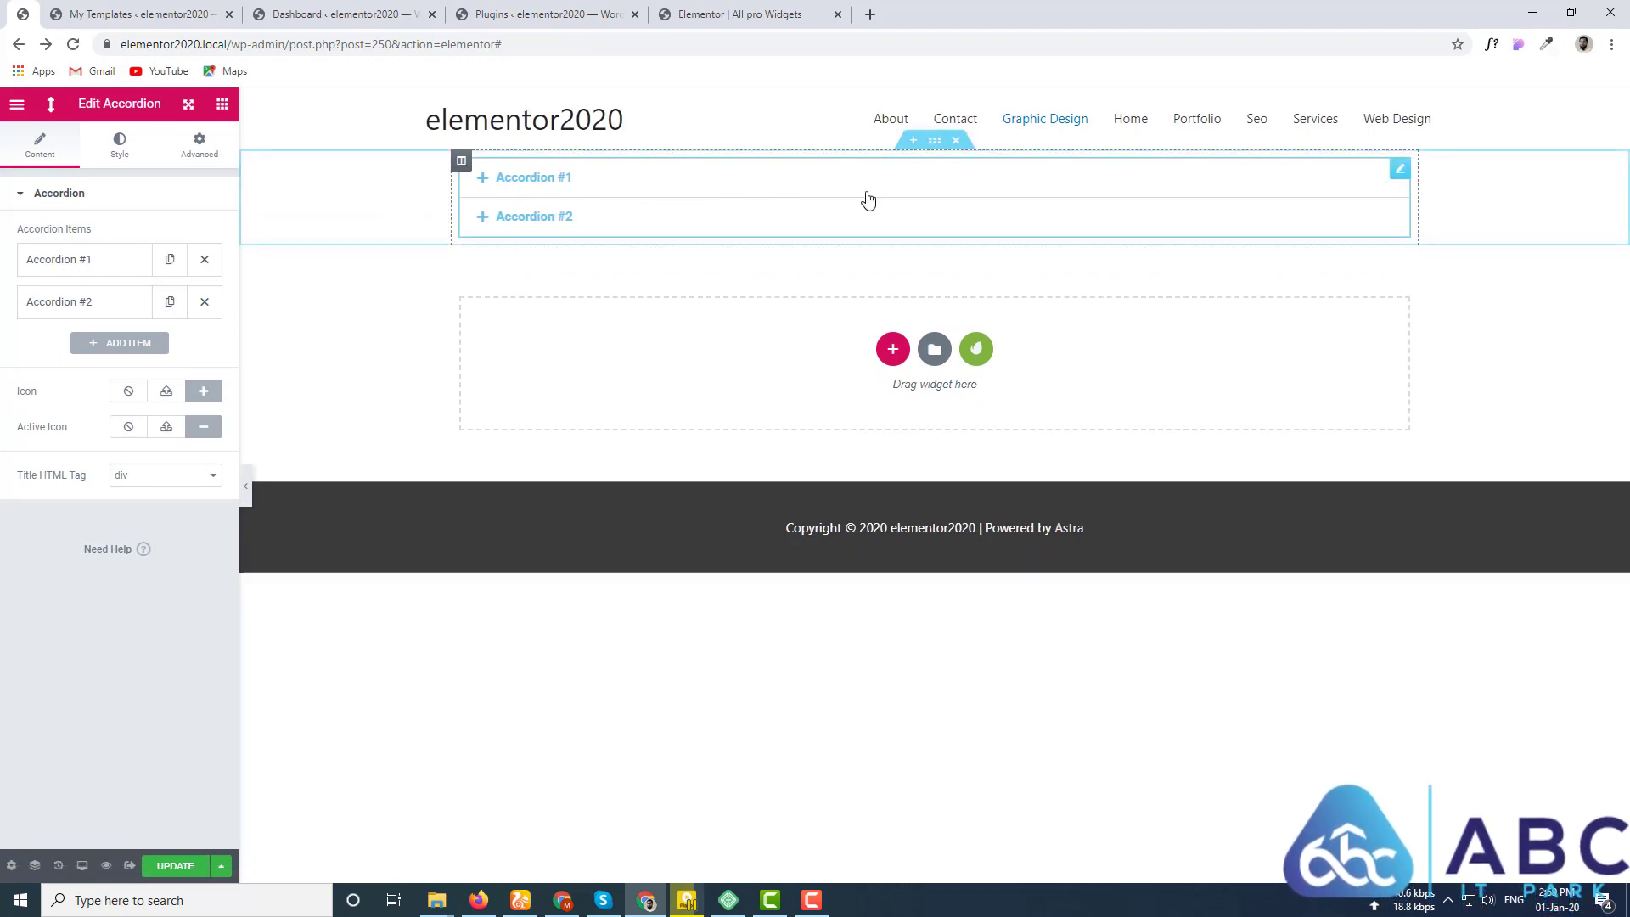
left_click(533, 185)
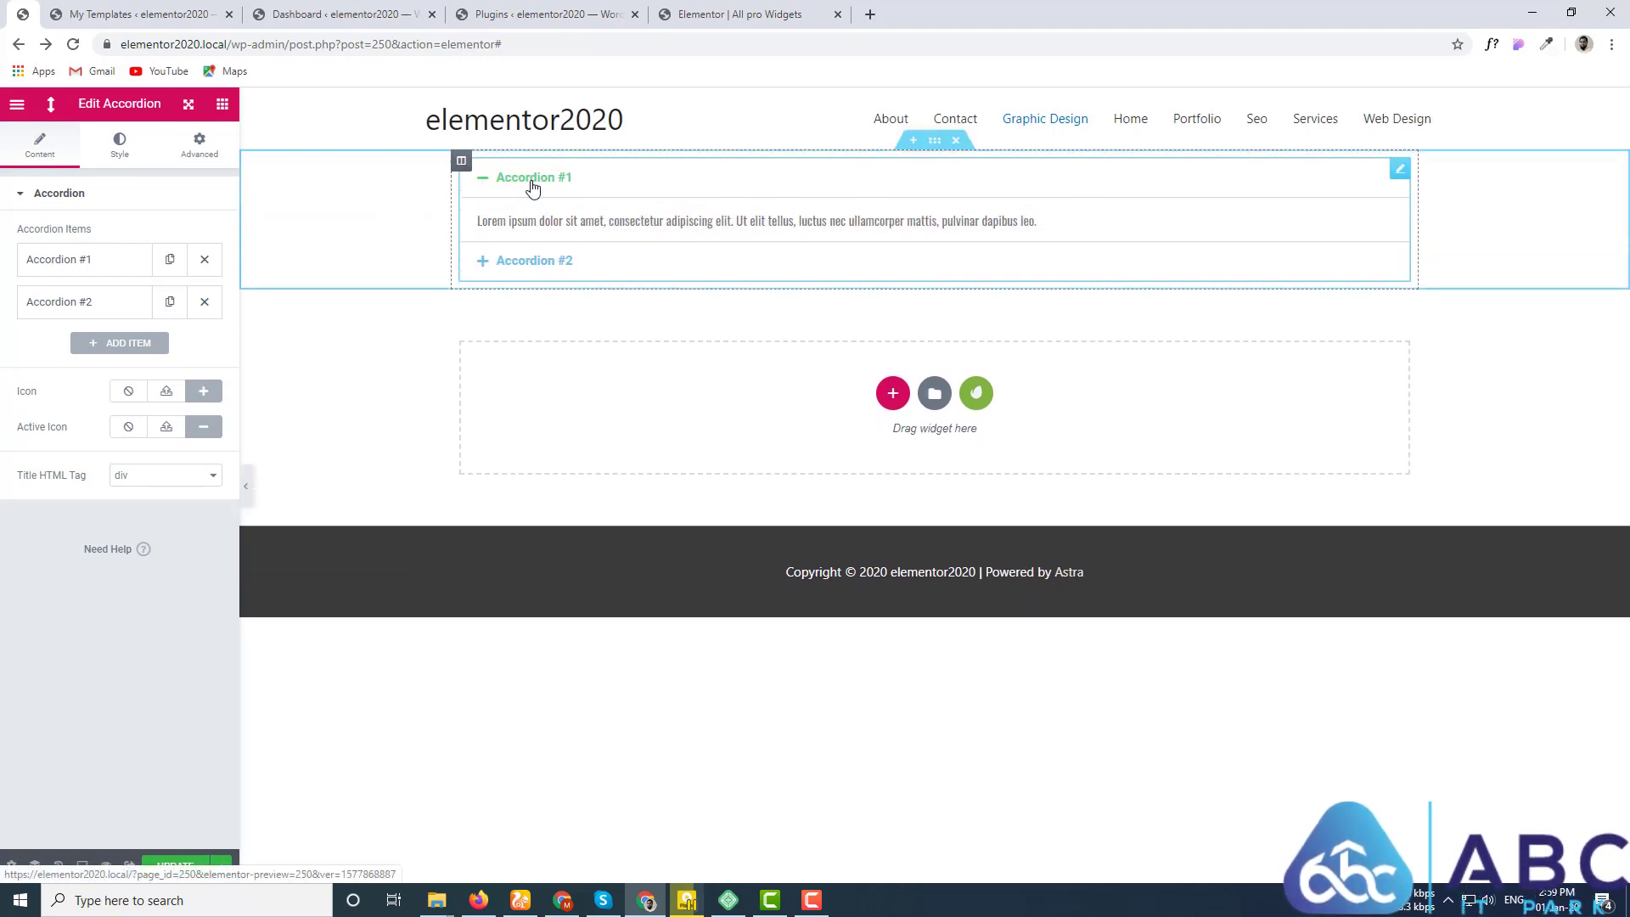
left_click(654, 181)
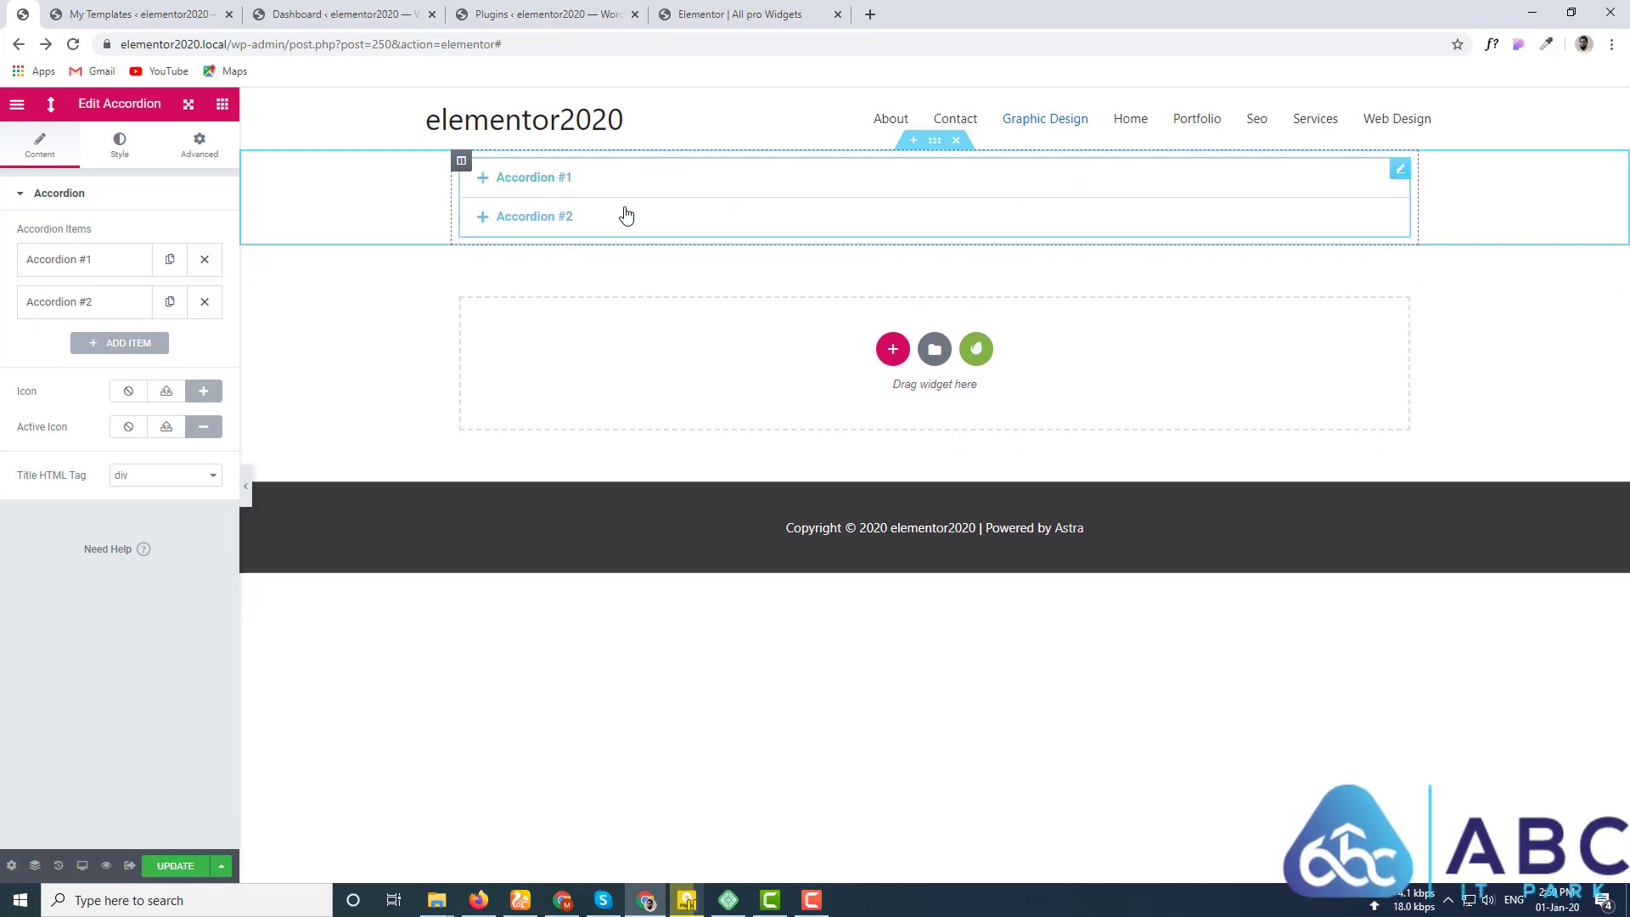
left_click(567, 180)
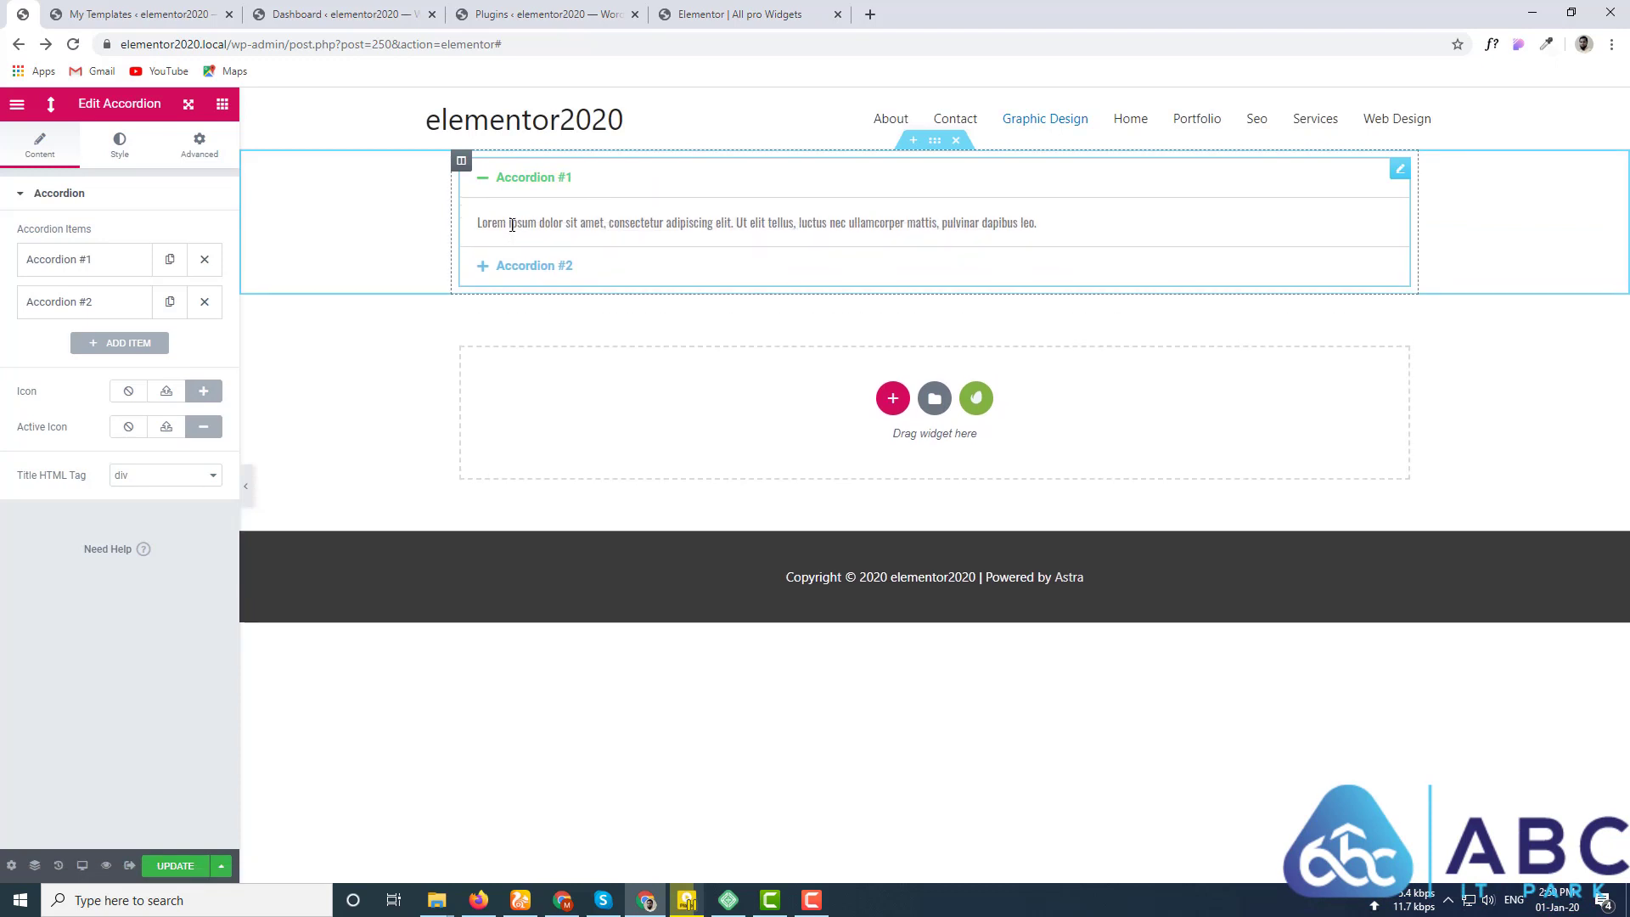
Step: Delete the section holding the accordion and add a fresh Accordion widget to the empty page area
left_click(968, 136)
scroll(76, 615, "down", 7)
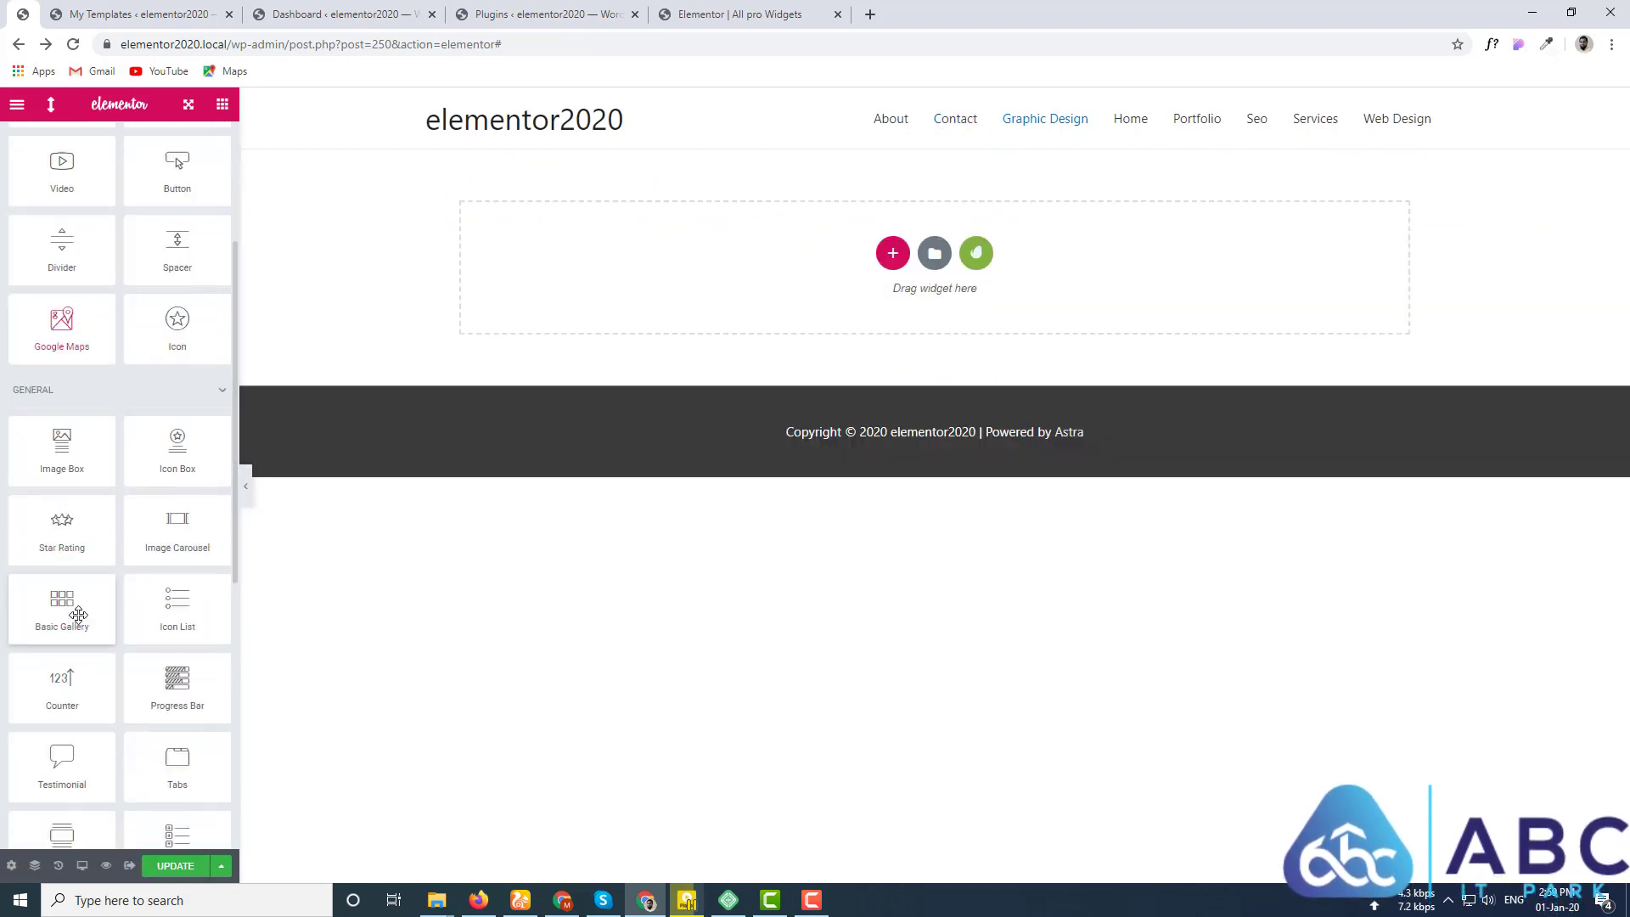
left_click_drag(55, 520, 775, 262)
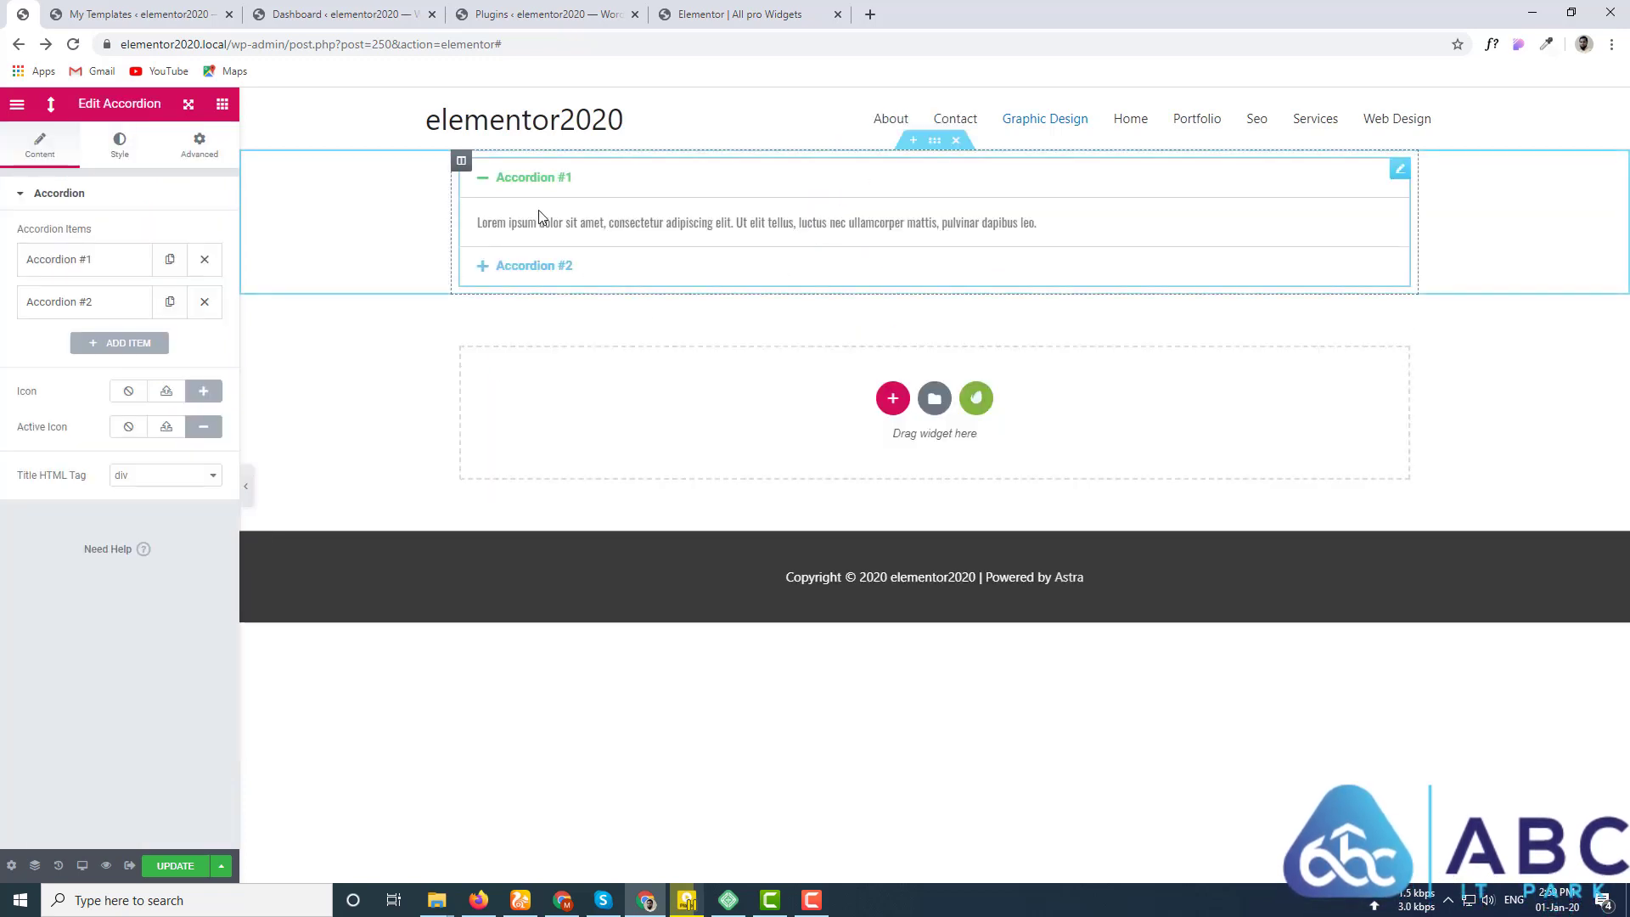
Step: Turn on First tab closed (only in editor) in the FEP settings and test it by expanding and collapsing both accordion items
left_click(7, 107)
left_click(63, 333)
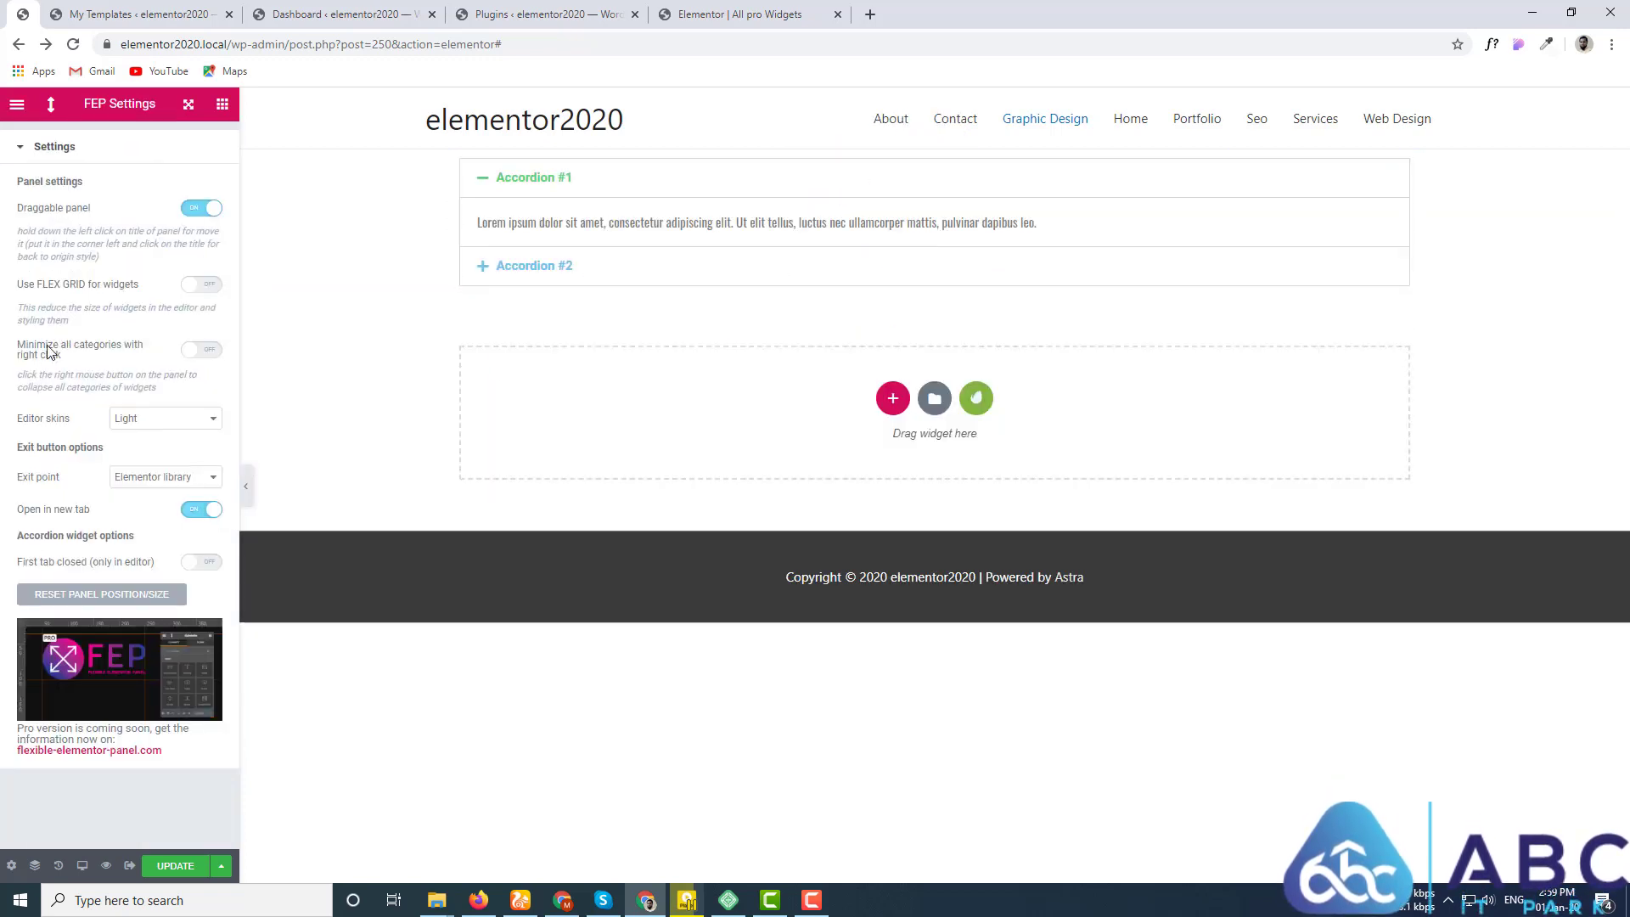
left_click(204, 563)
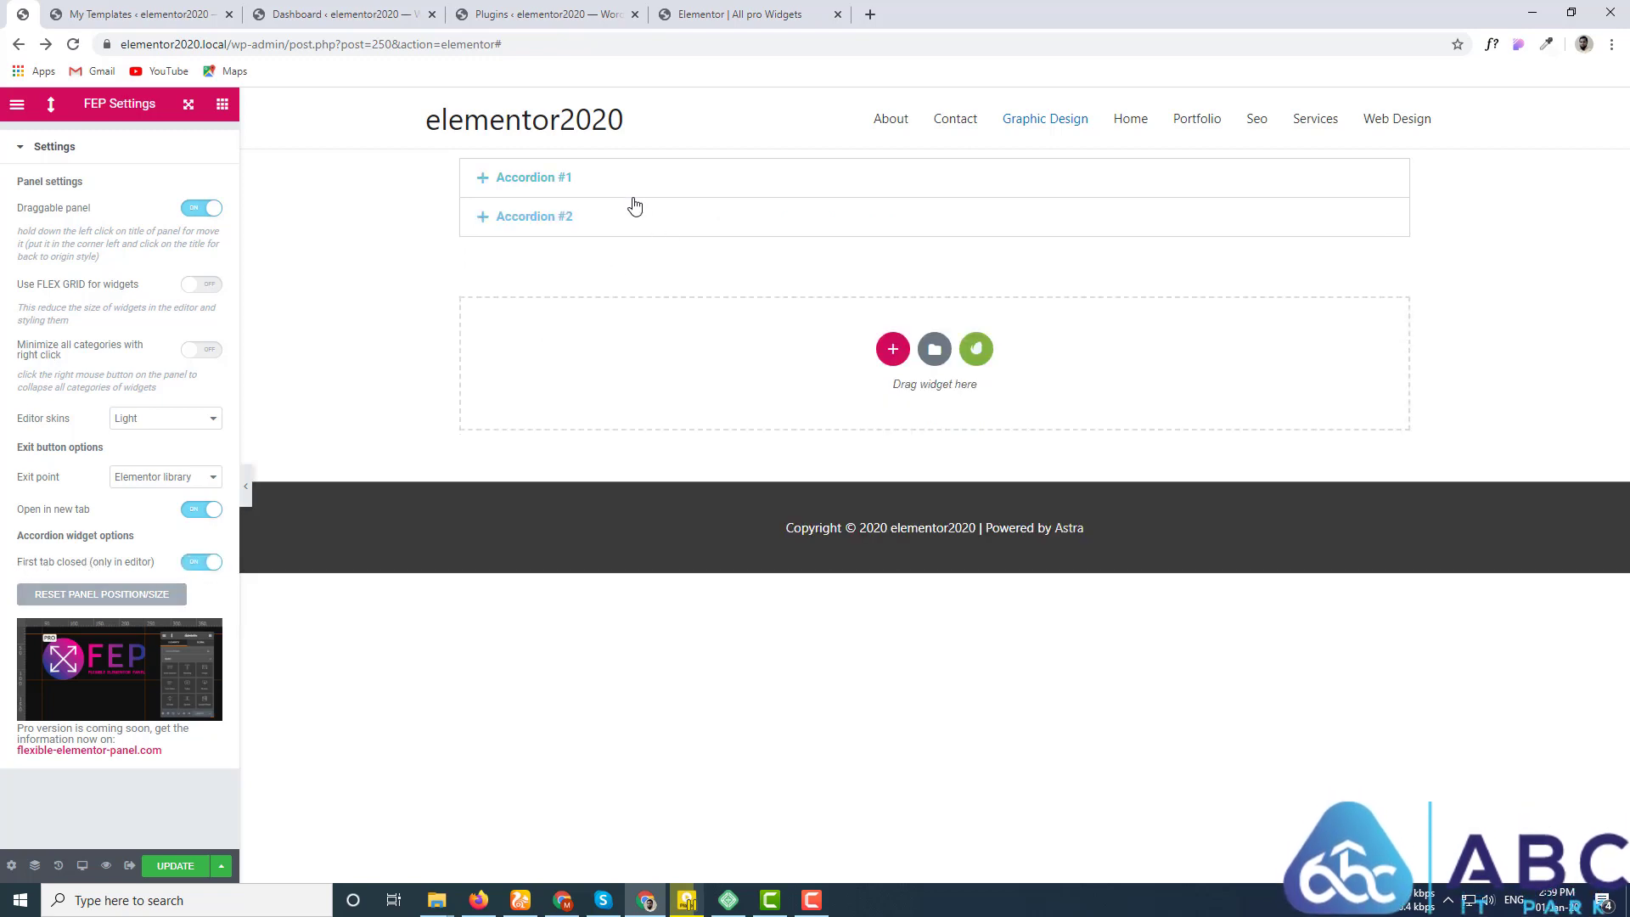
left_click(696, 171)
left_click(656, 273)
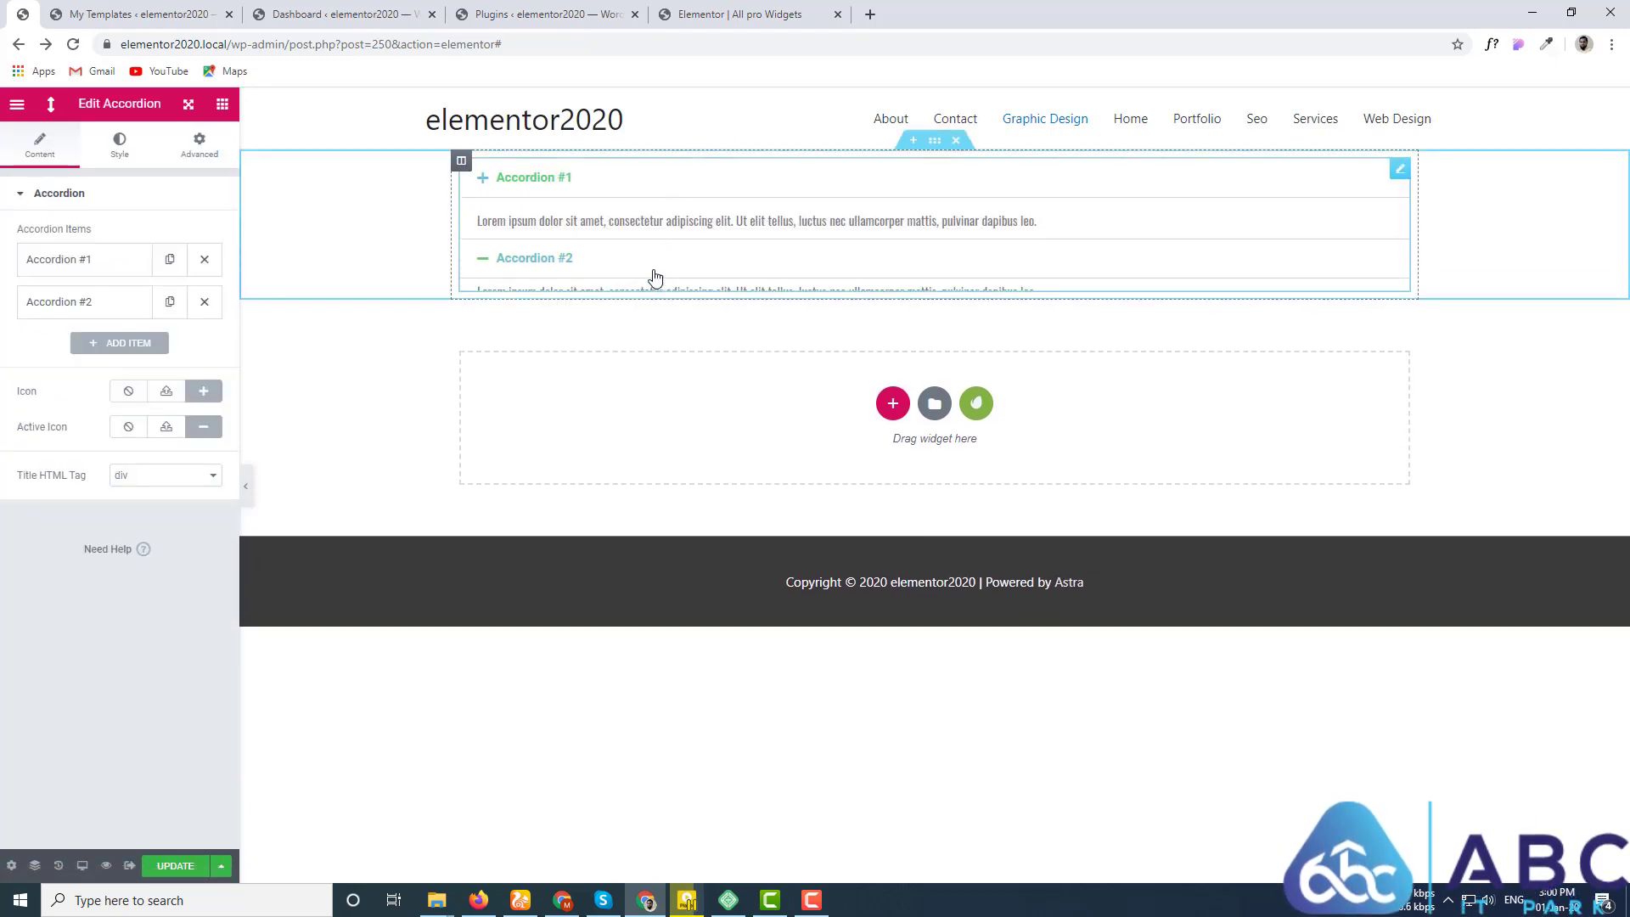
left_click(618, 178)
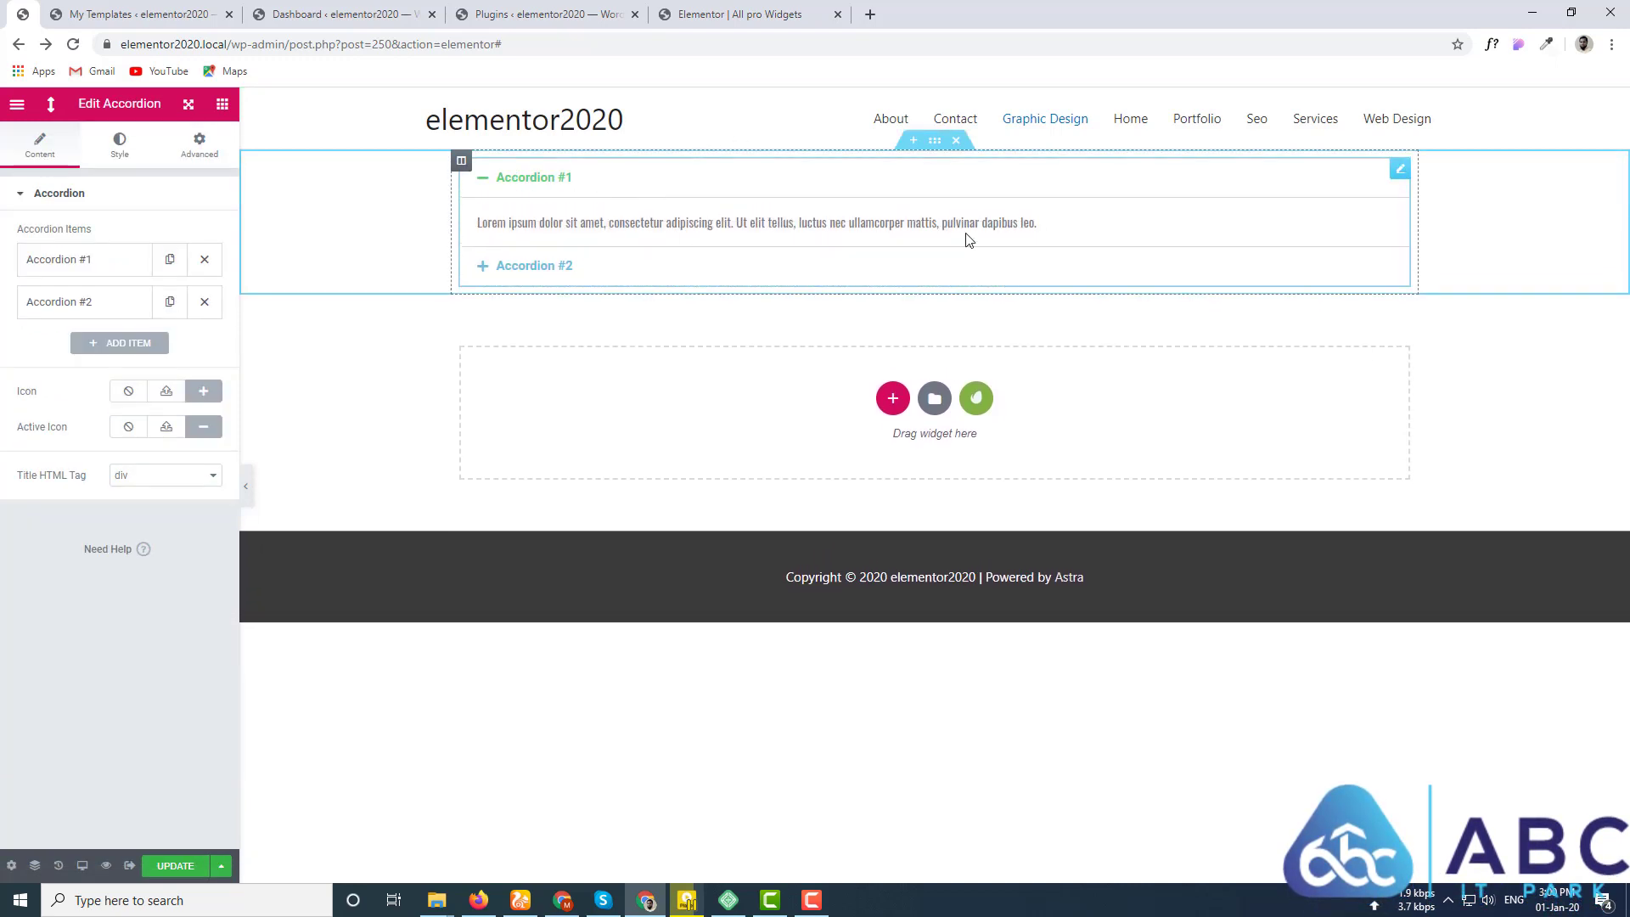
left_click(654, 176)
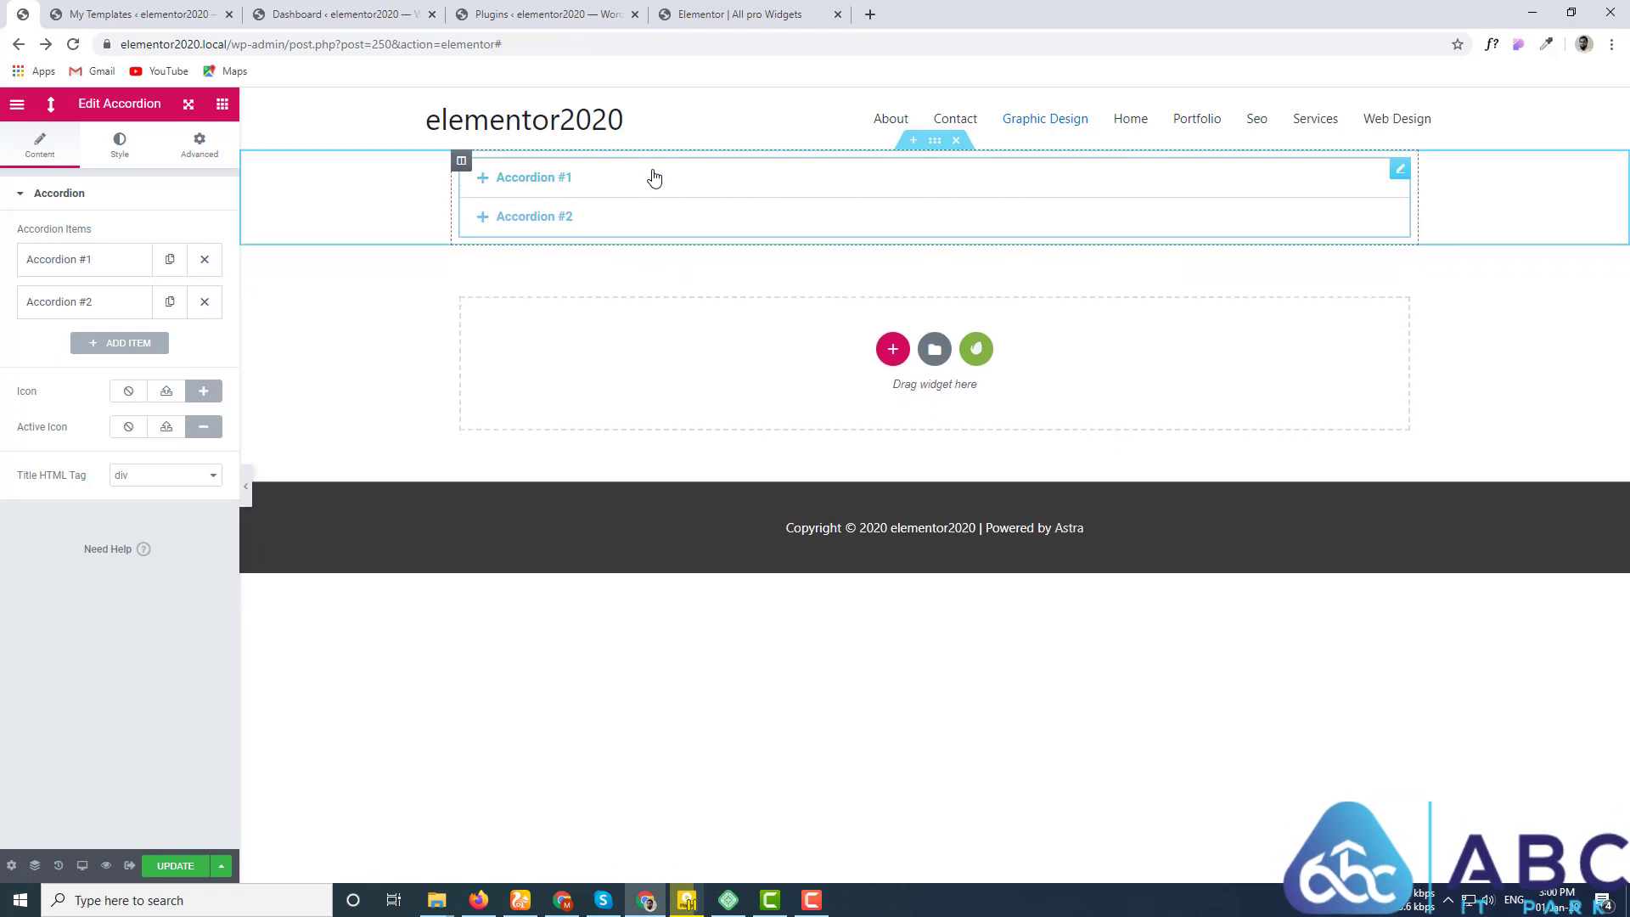
Step: Turn off First tab closed (only in editor) in the FEP settings and test how both accordion items open and close
left_click(16, 104)
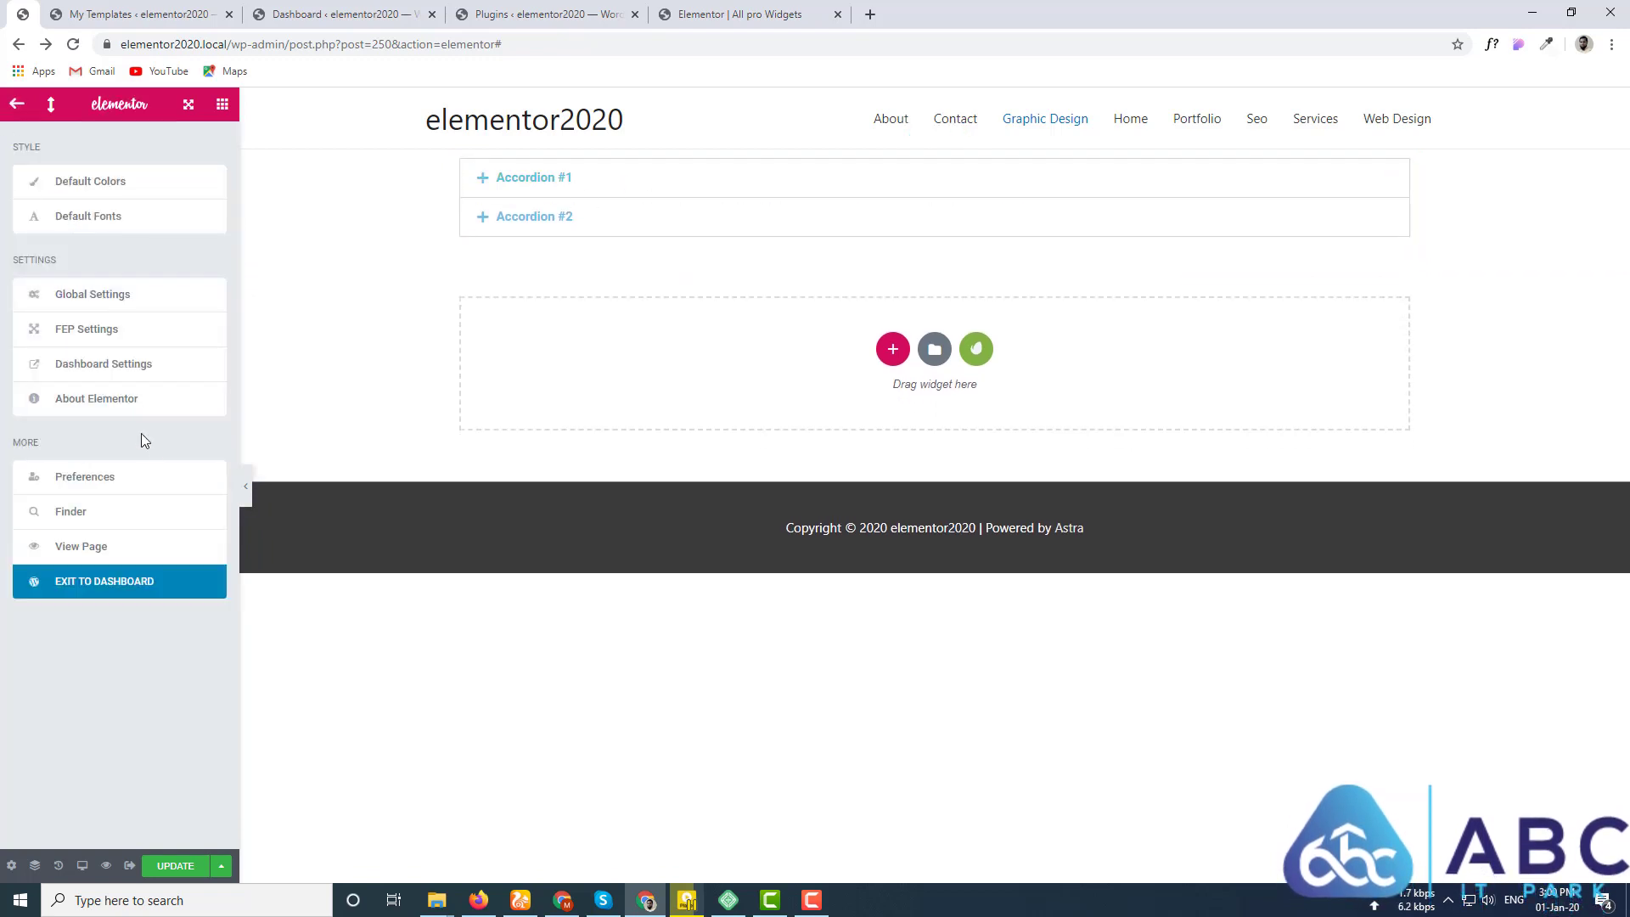
left_click(100, 338)
left_click(198, 565)
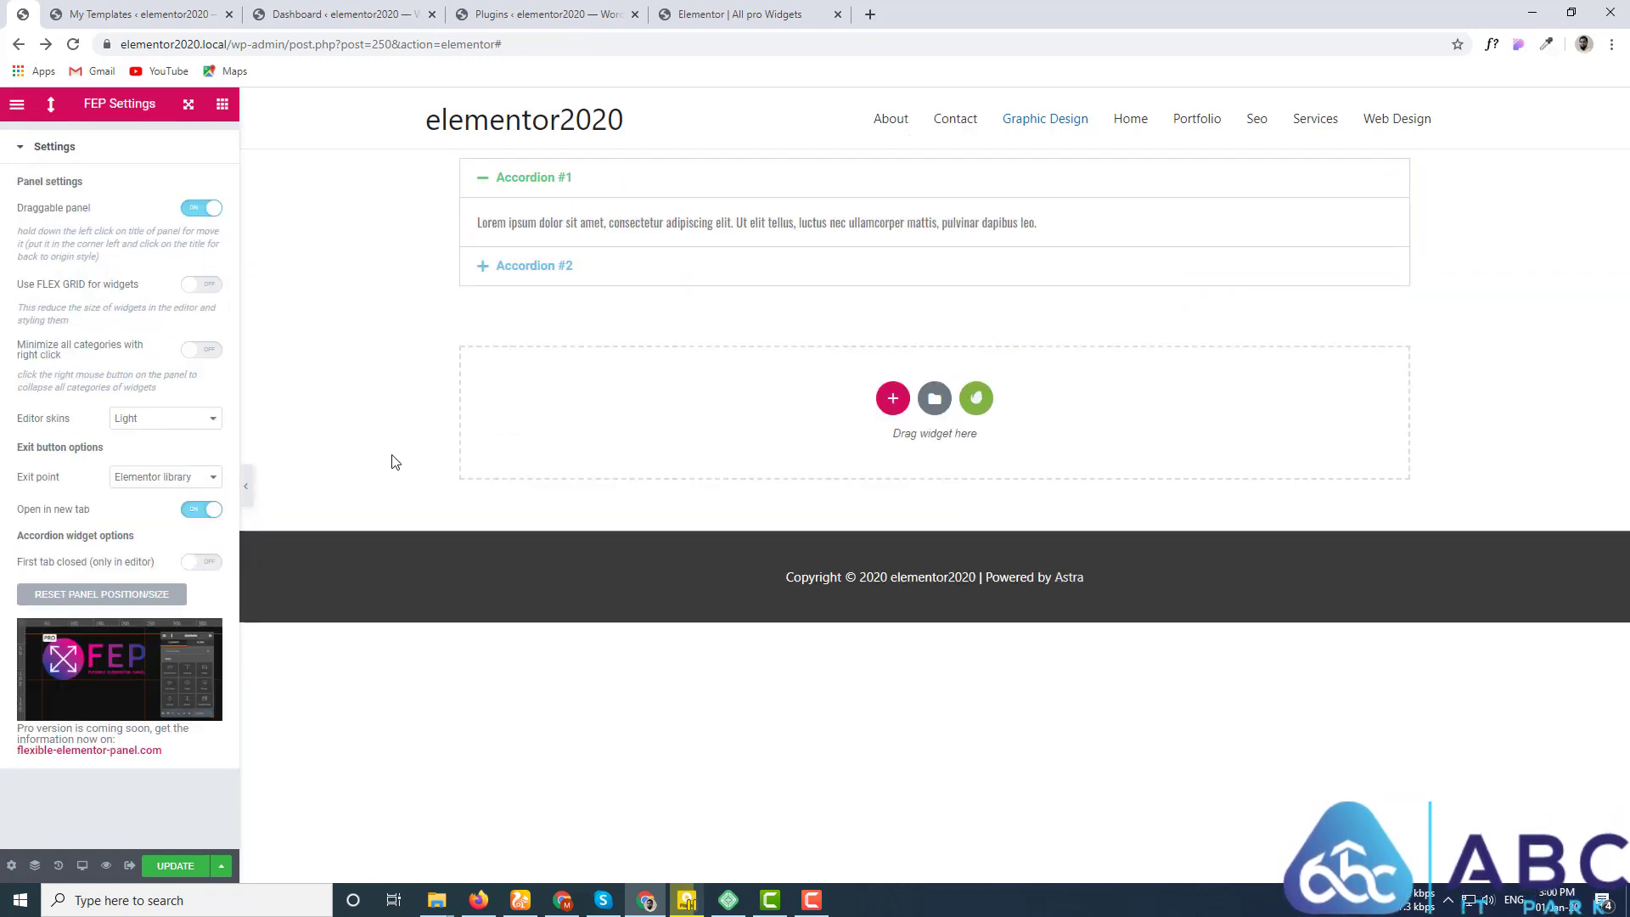
left_click(620, 223)
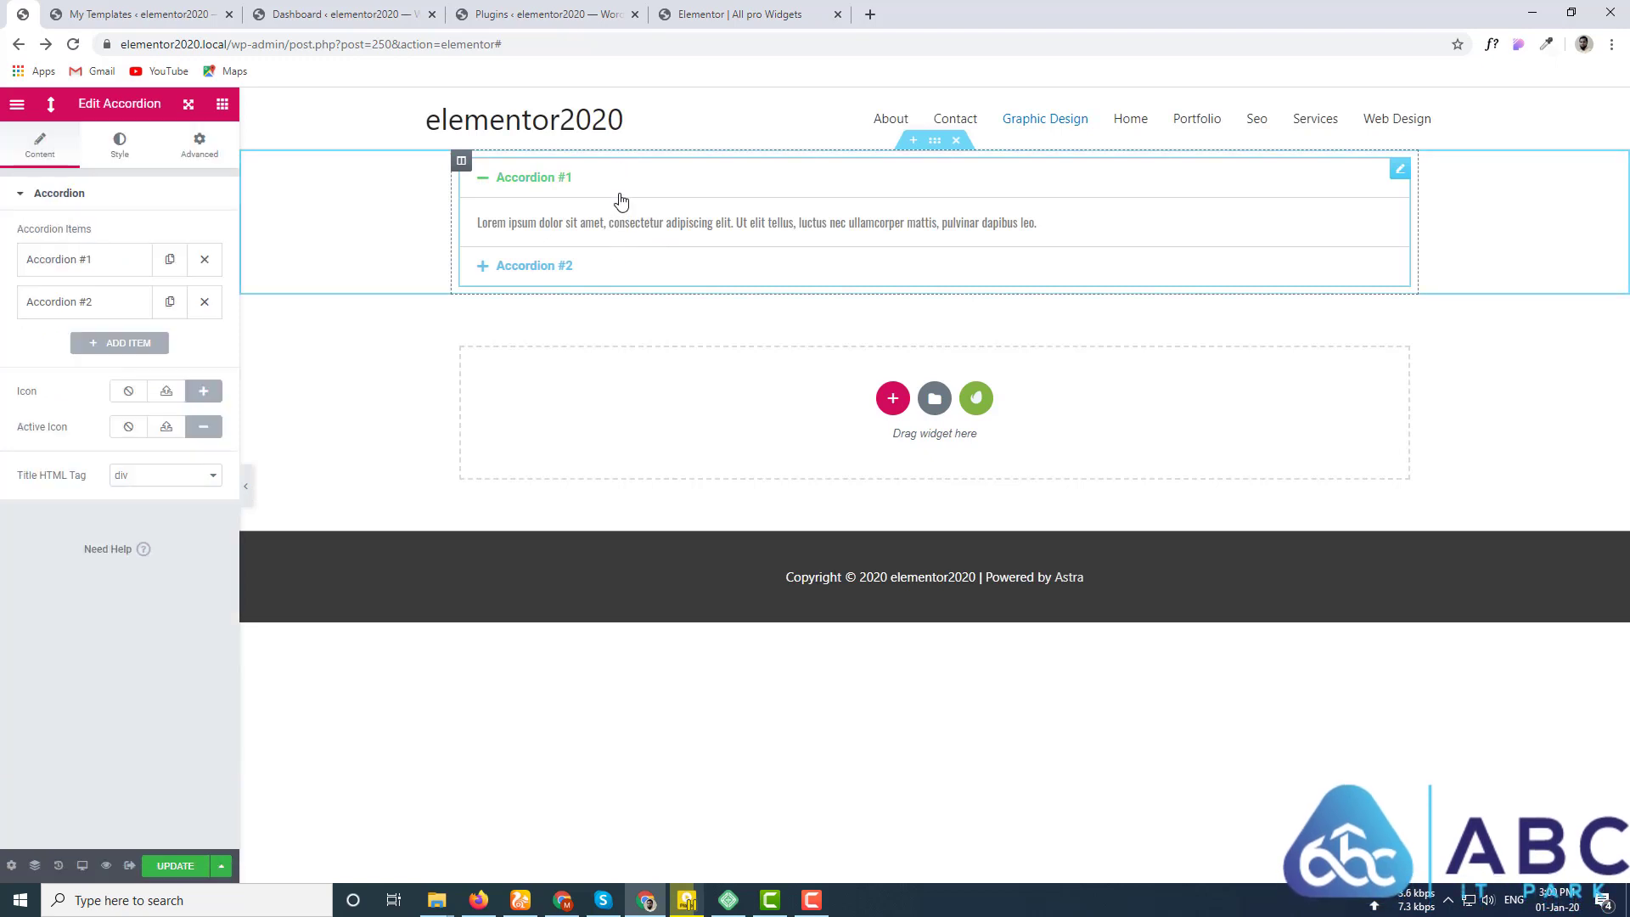
left_click(605, 180)
left_click(642, 218)
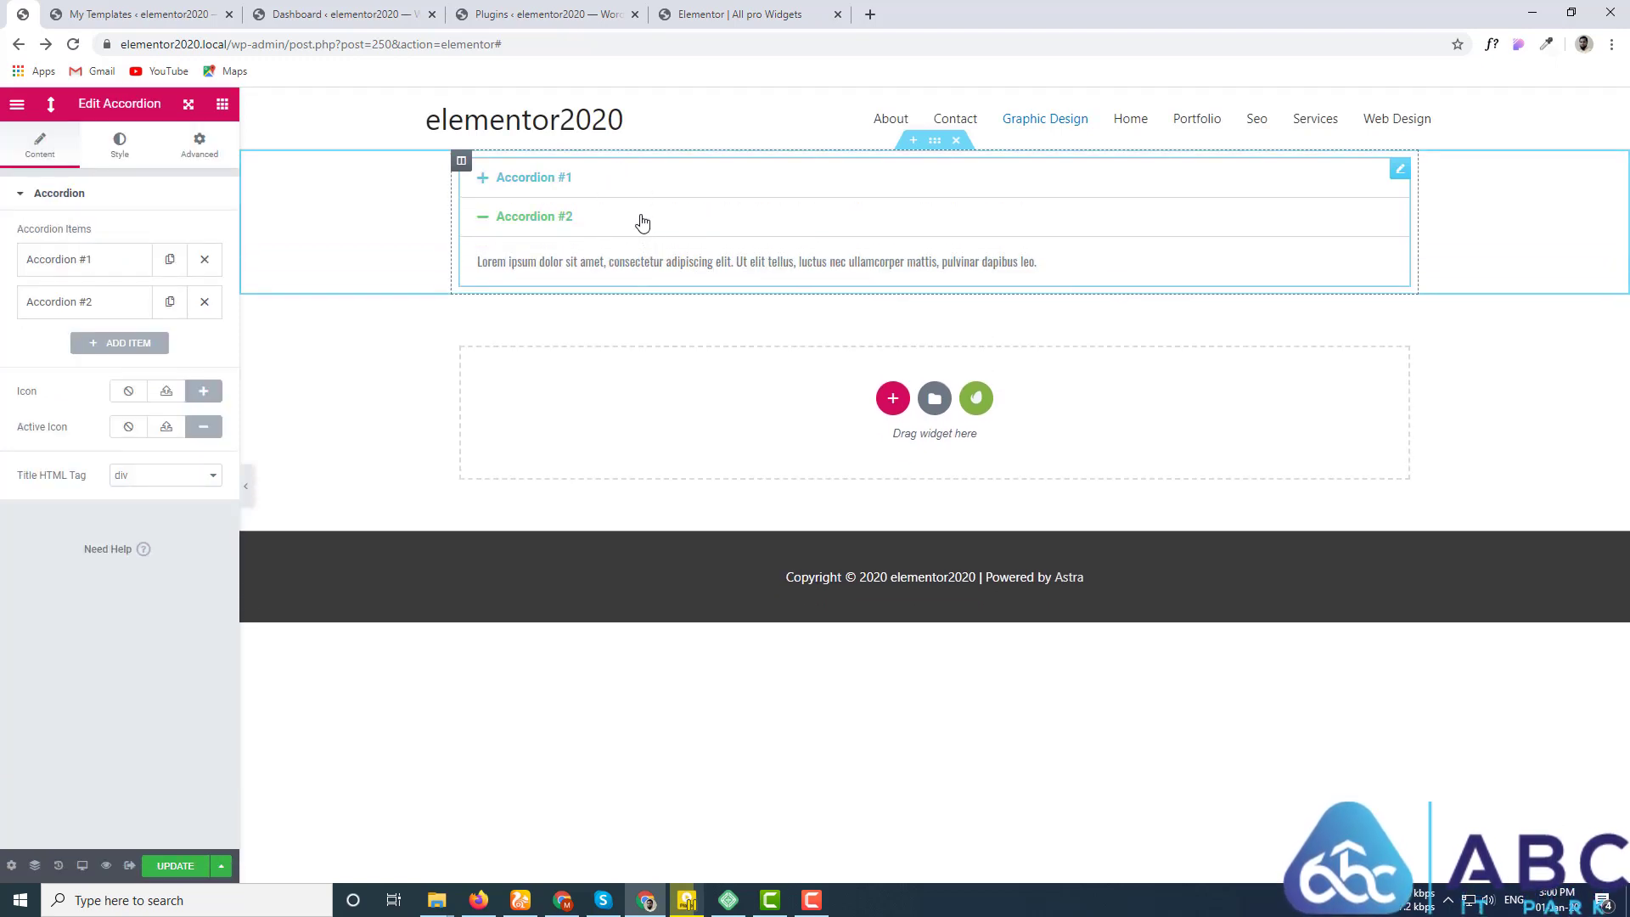
left_click(641, 219)
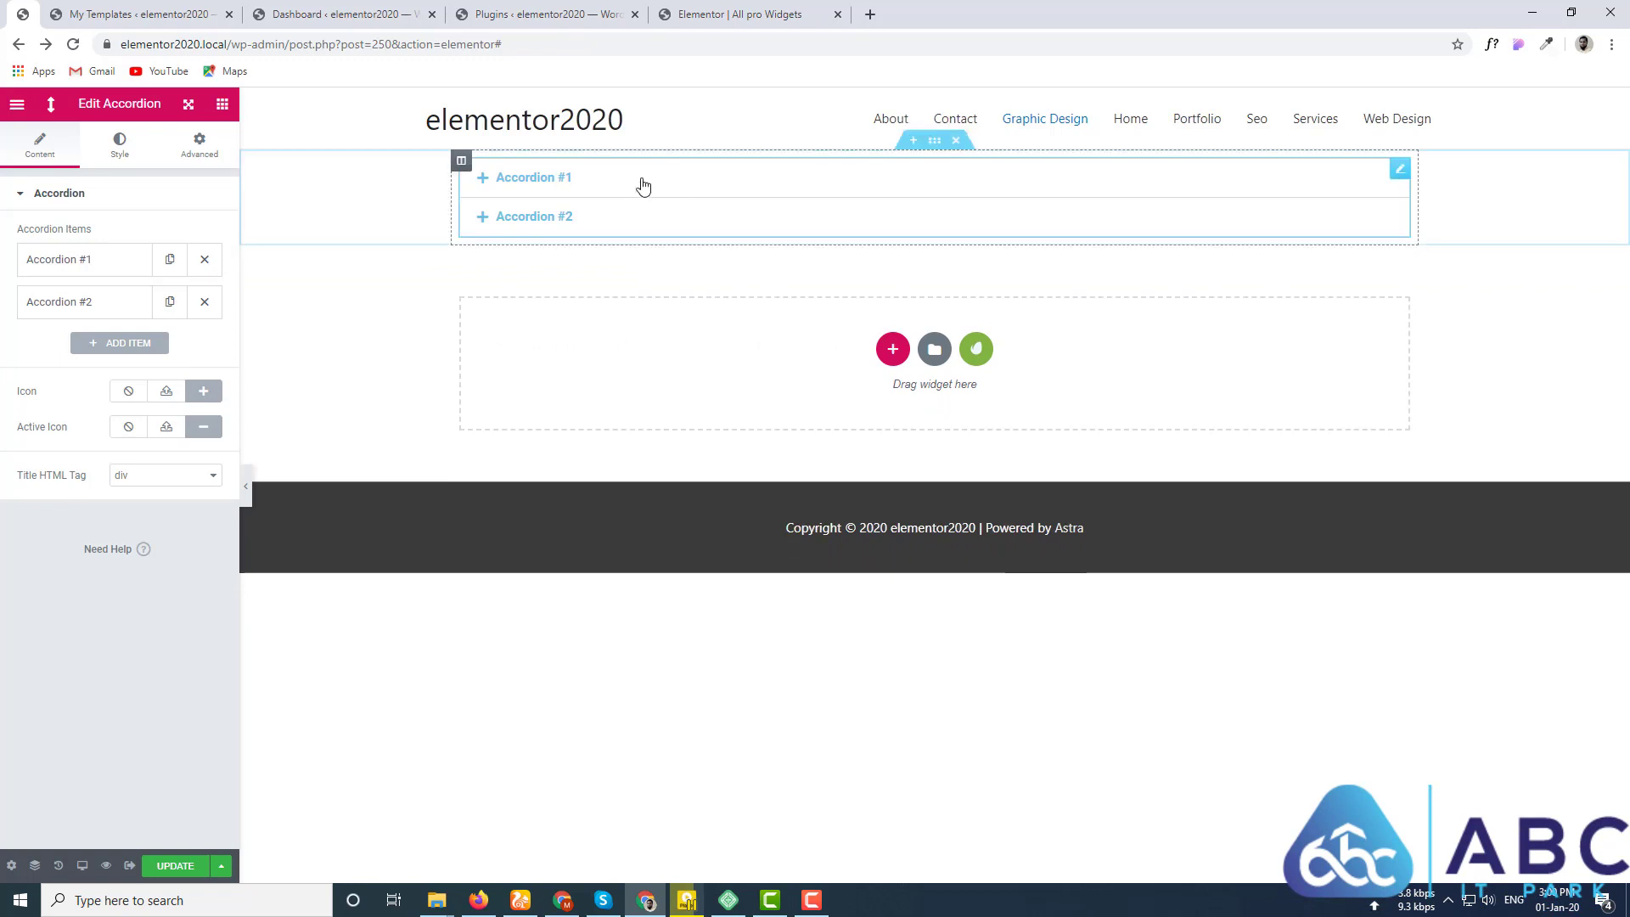
Step: In the FEP settings, turn First tab closed (only in editor) back on and turn off Draggable panel
left_click(16, 104)
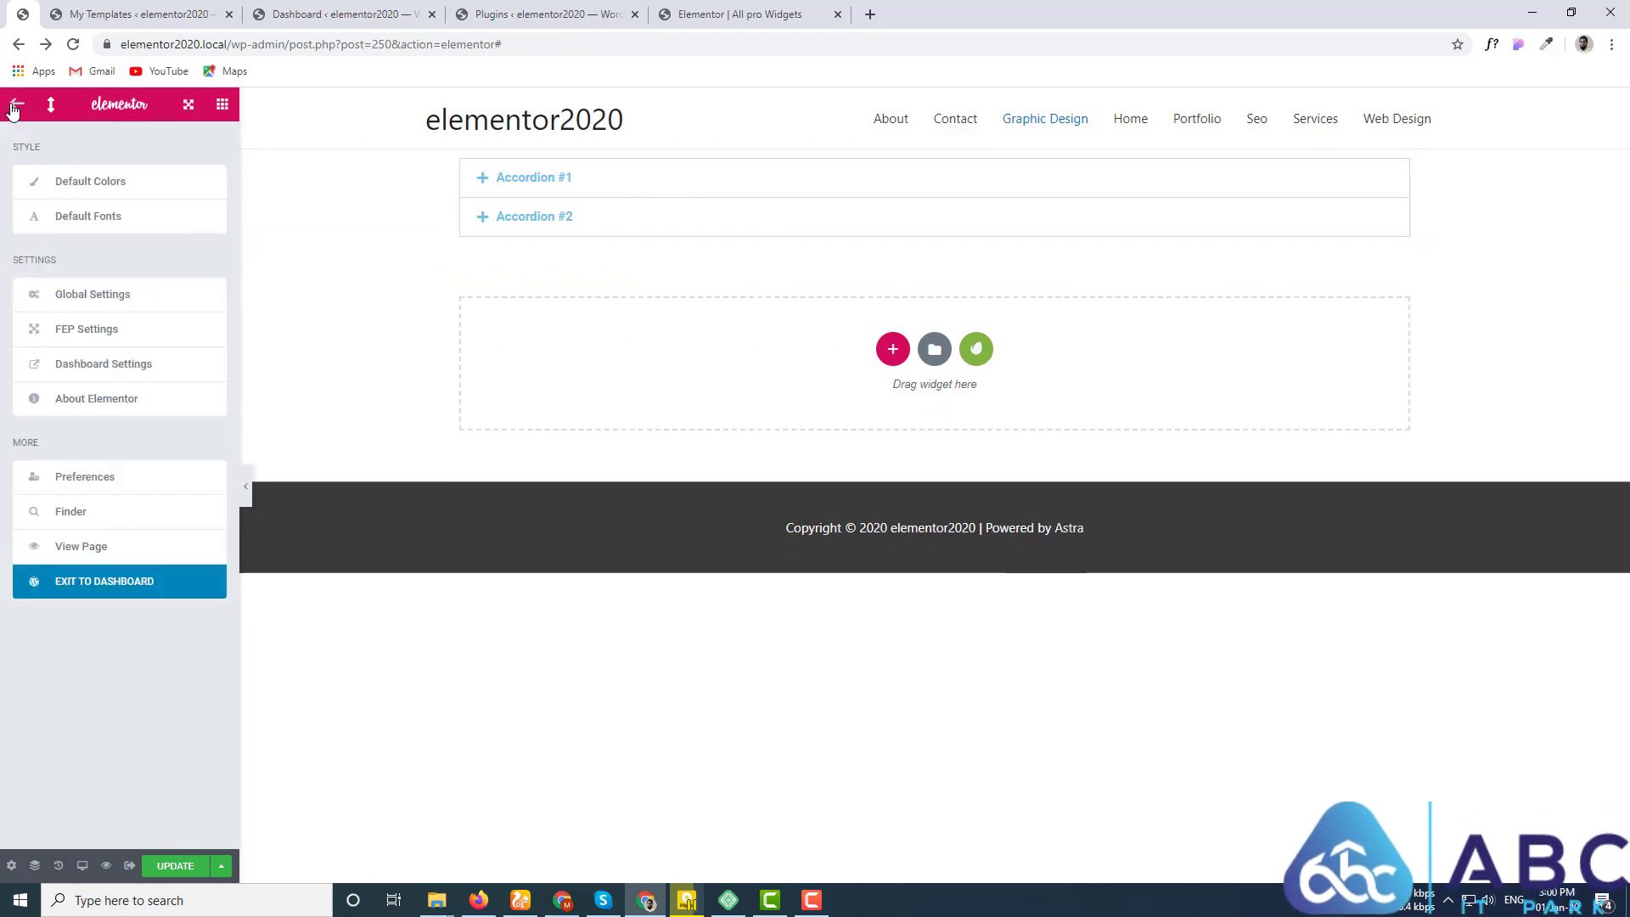
left_click(84, 330)
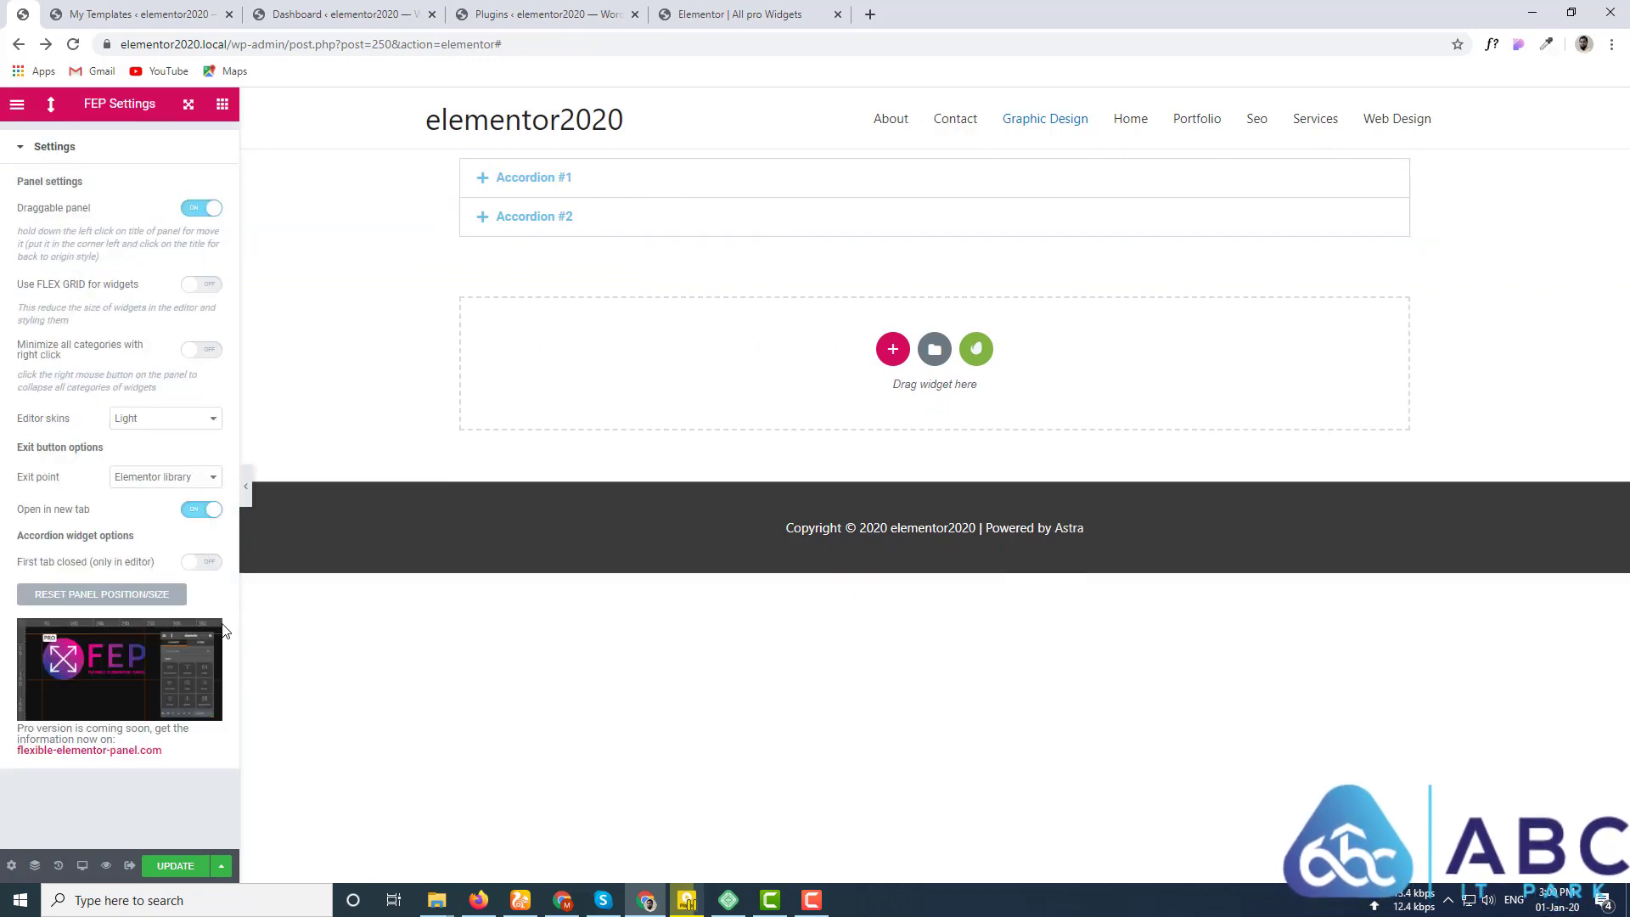
left_click(202, 563)
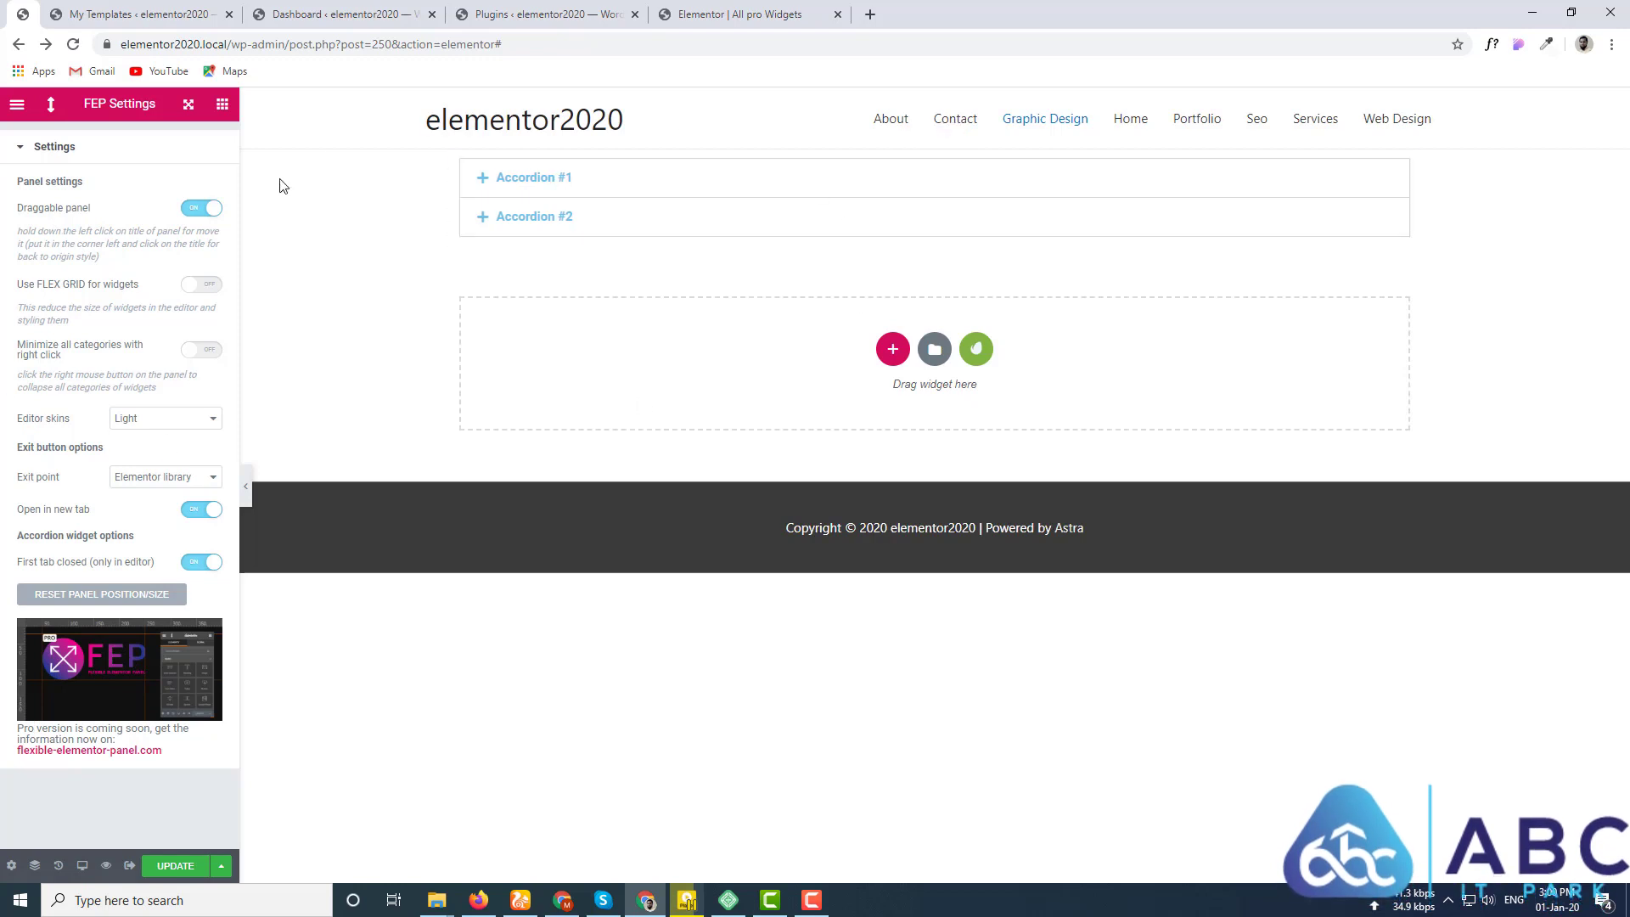
left_click(197, 217)
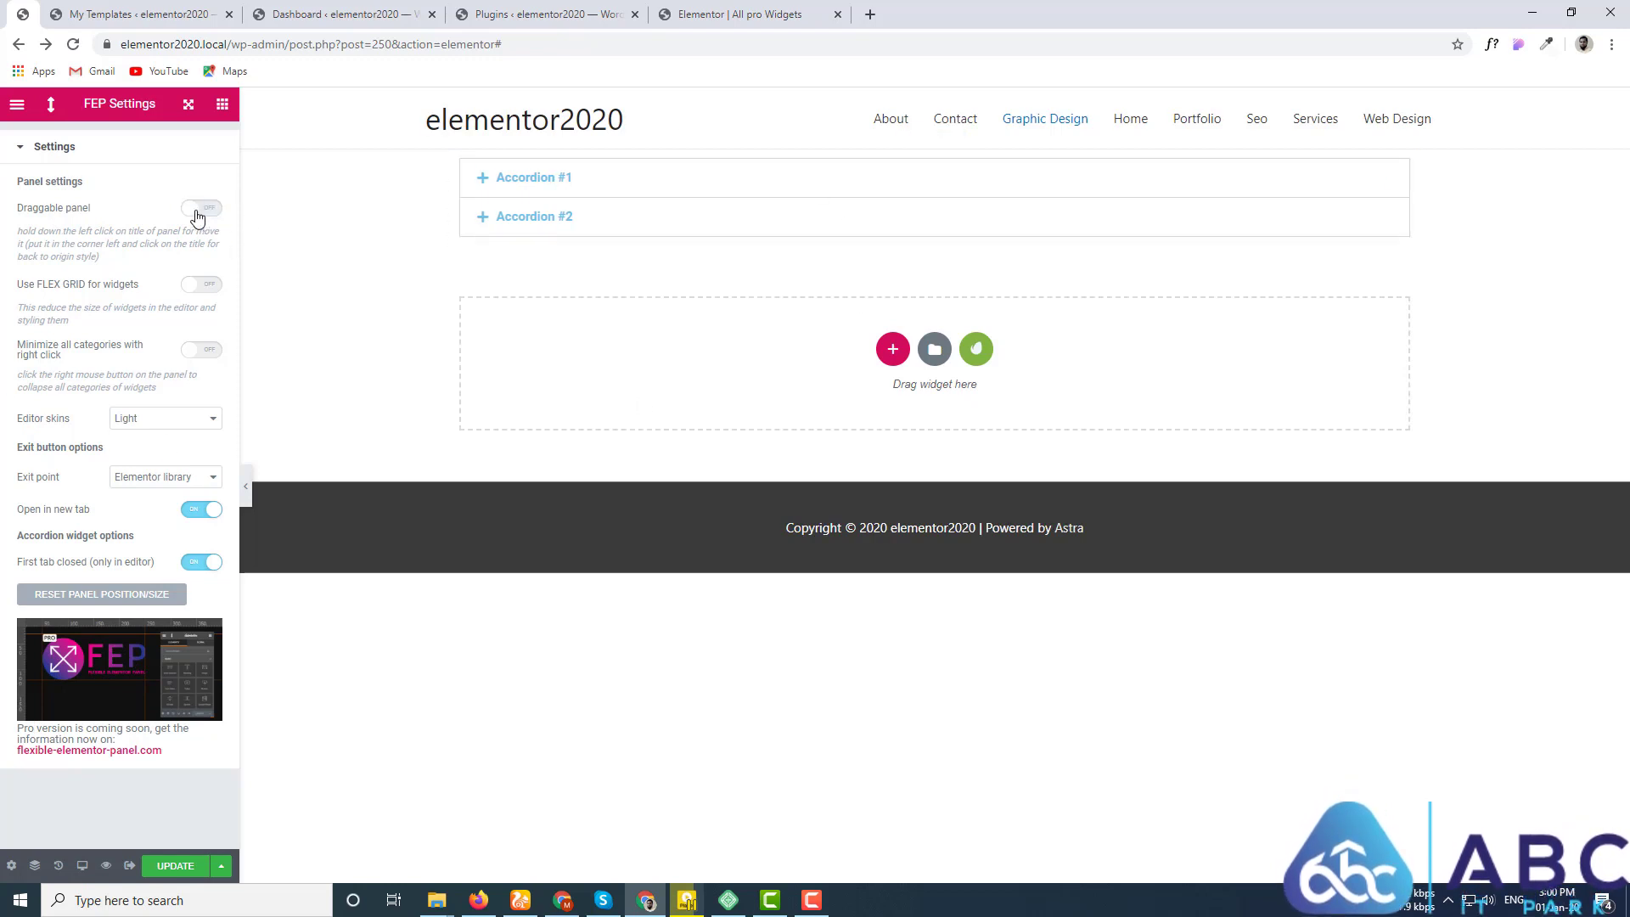